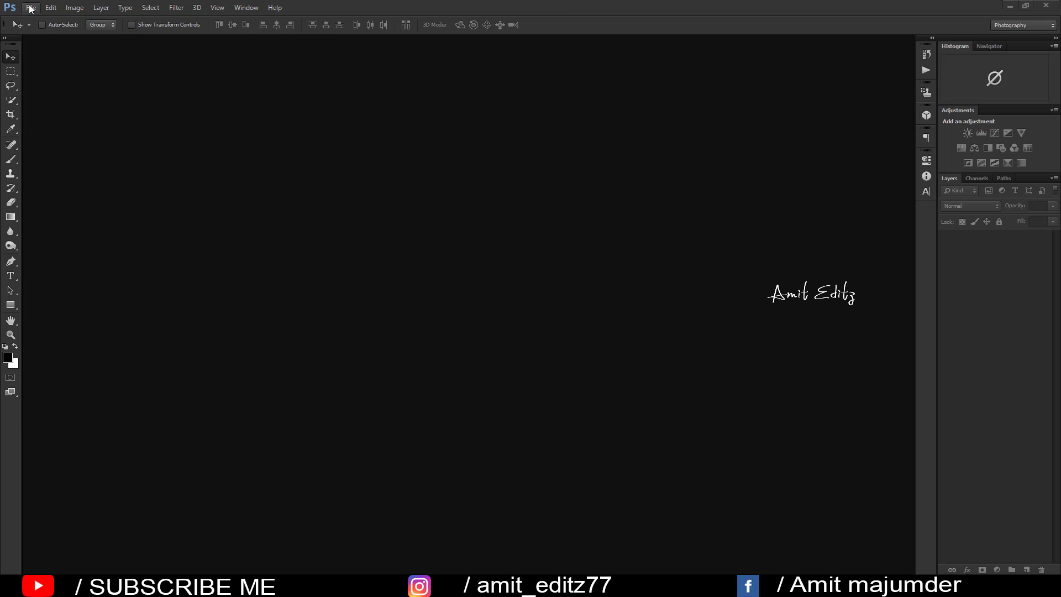
- Open the portrait fdhfgjh copyaaa.jpg and dock its window as a tab
click(26, 7)
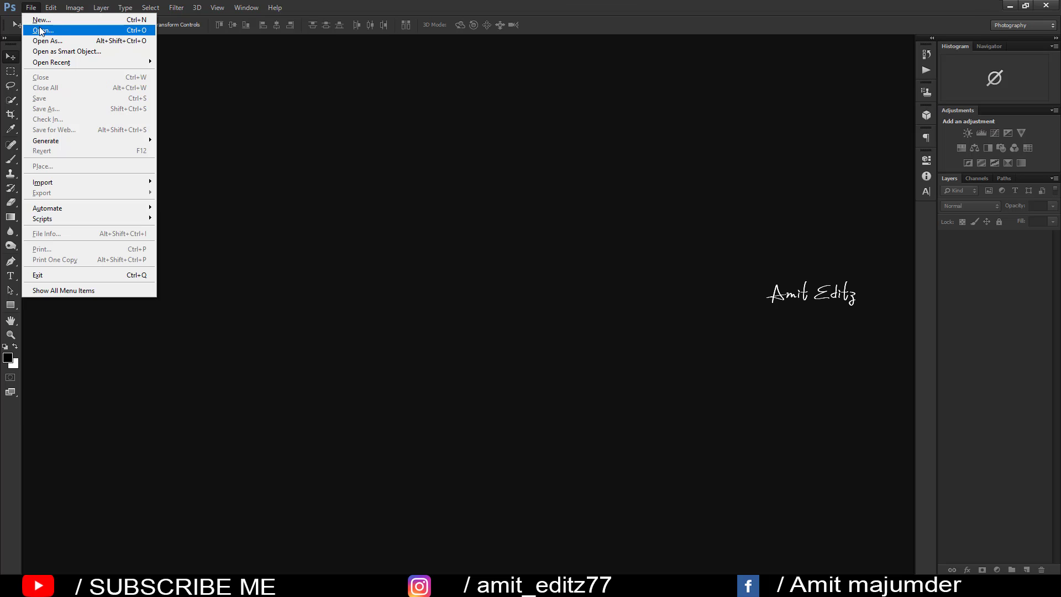
click(33, 29)
double_click(188, 174)
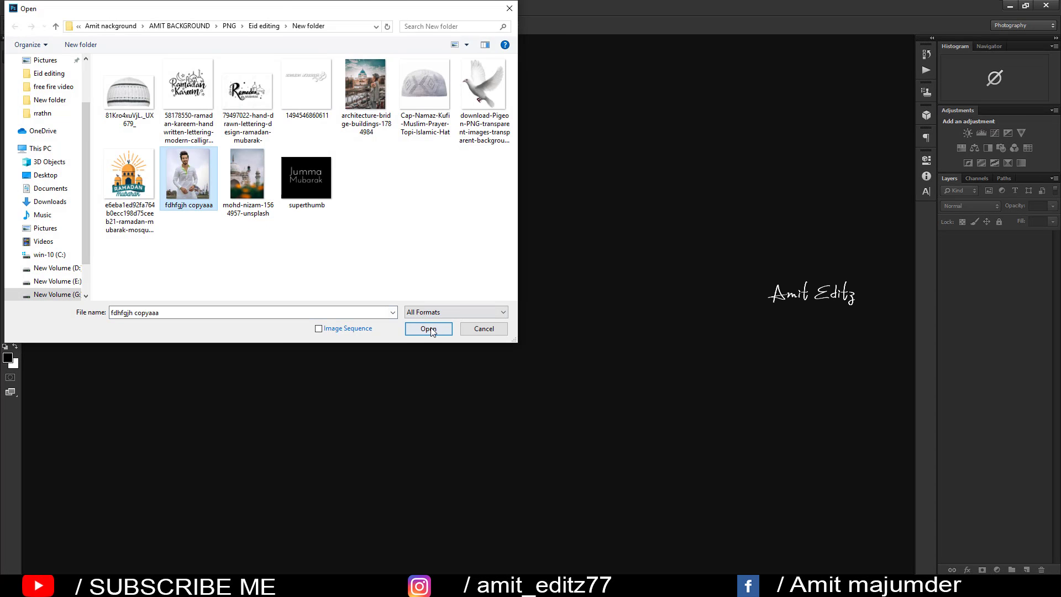
drag(293, 41, 322, 43)
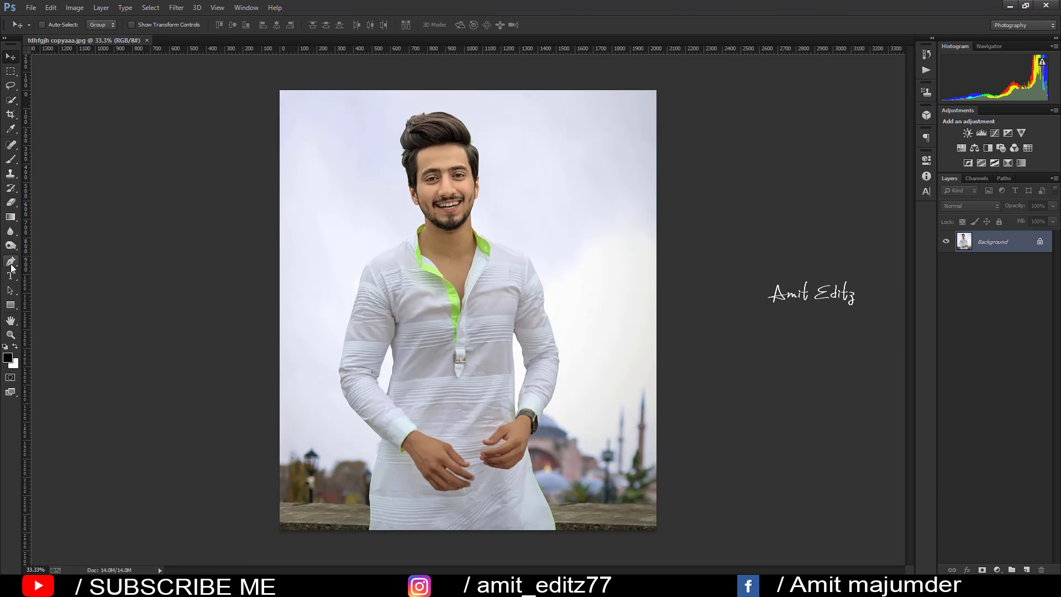
- With the Pen tool, start the path at the kurta's bottom edge and curve it up its side
click(11, 264)
scroll(419, 260, up, 2)
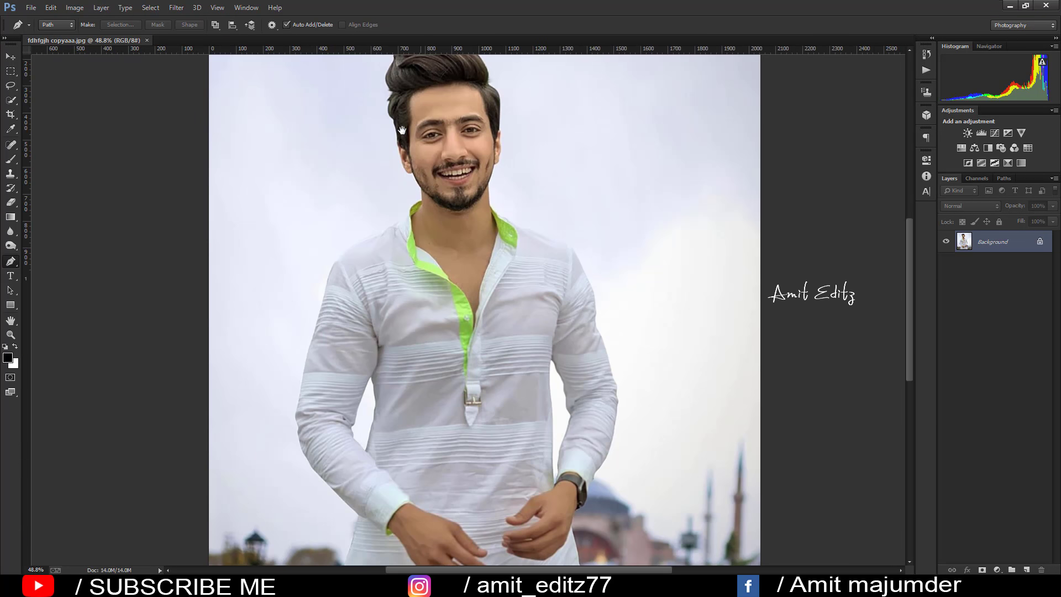
scroll(387, 293, up, 2)
scroll(350, 360, up, 2)
scroll(293, 316, down, 1)
scroll(292, 317, up, 2)
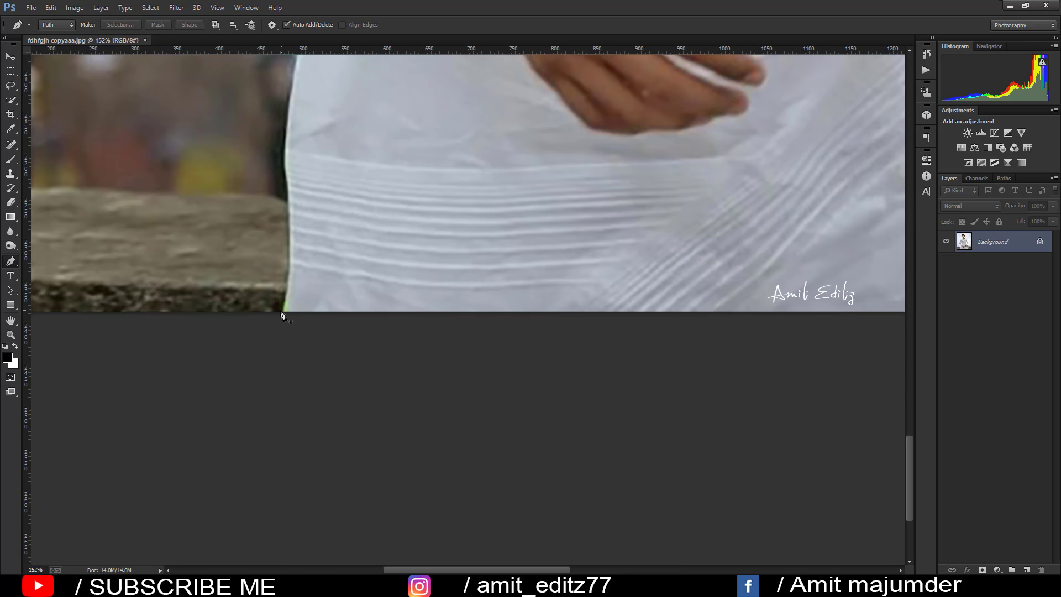
click(285, 312)
drag(294, 86, 255, 392)
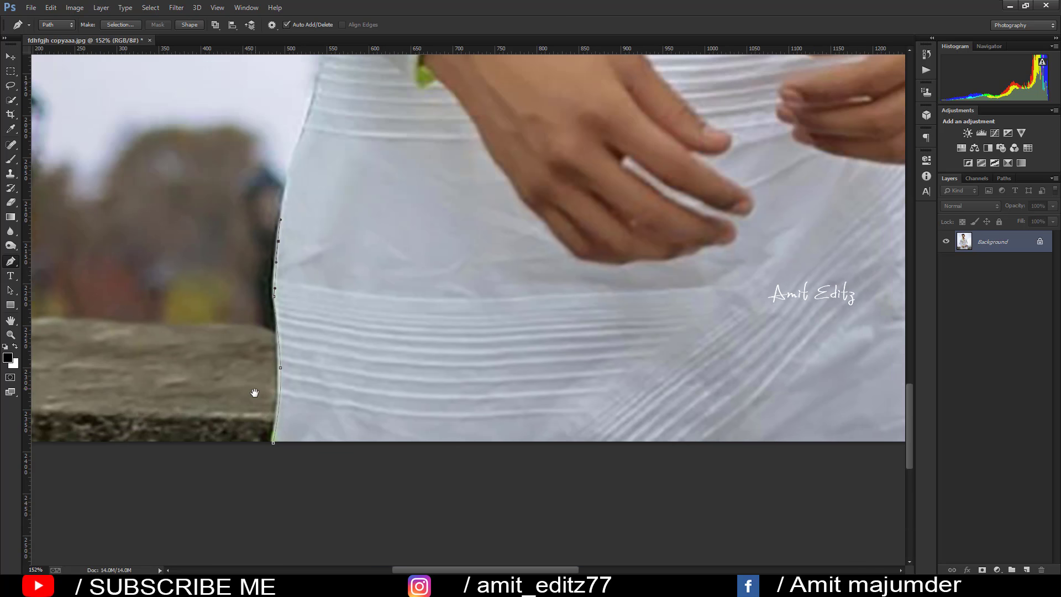
click(269, 318)
click(282, 275)
mouse_move(300, 210)
mouse_down()
mouse_move(302, 194)
mouse_move(377, 379)
mouse_up()
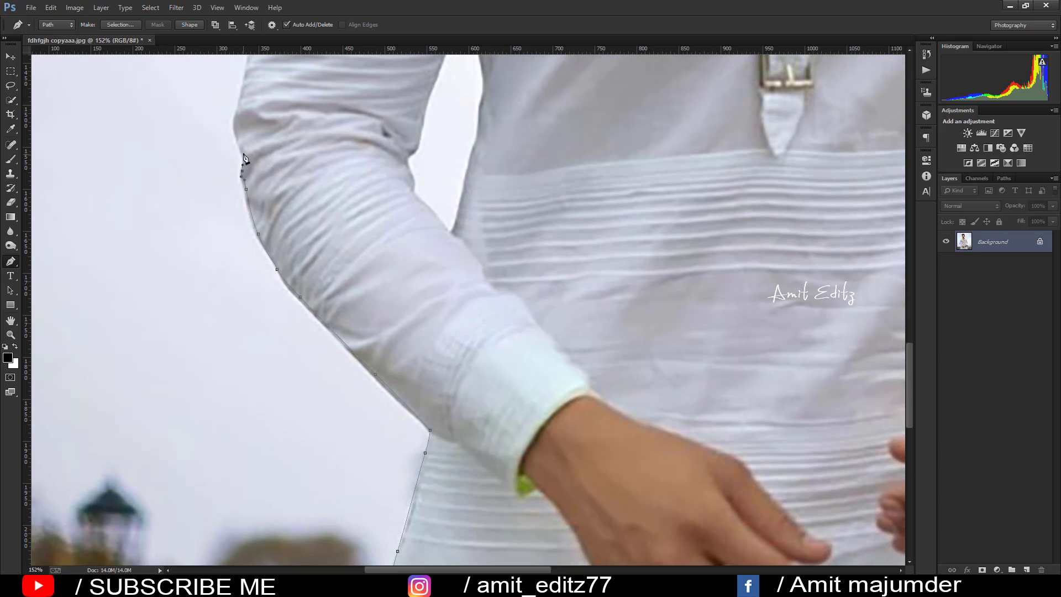
- Continue the path up the sleeve and shoulder to the collar
drag(244, 158, 291, 343)
click(303, 241)
drag(328, 141, 267, 327)
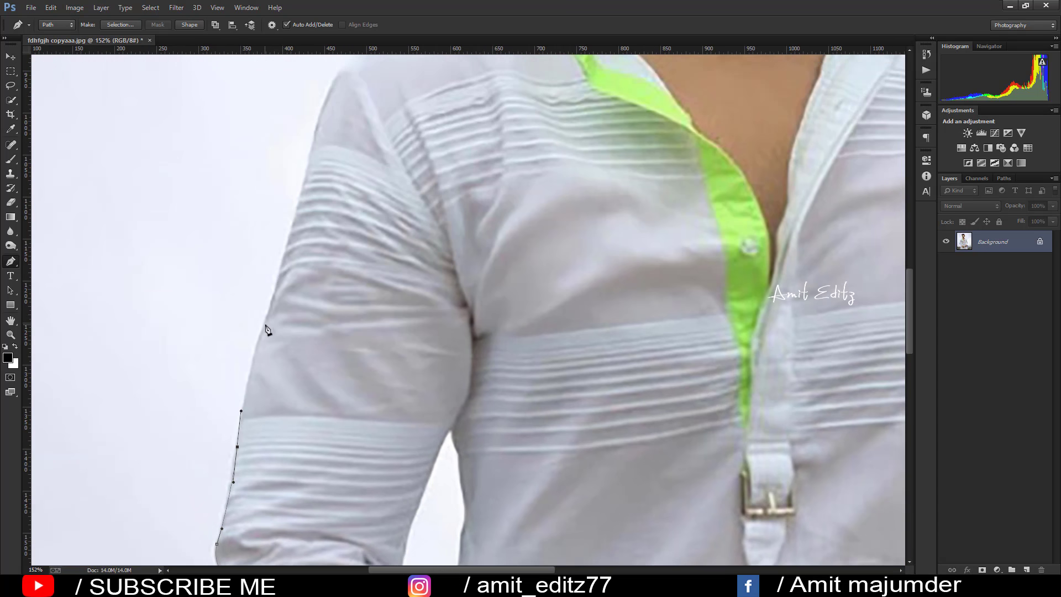
click(265, 324)
mouse_move(298, 210)
mouse_down()
mouse_move(308, 161)
mouse_move(266, 339)
mouse_up()
click(275, 295)
click(321, 233)
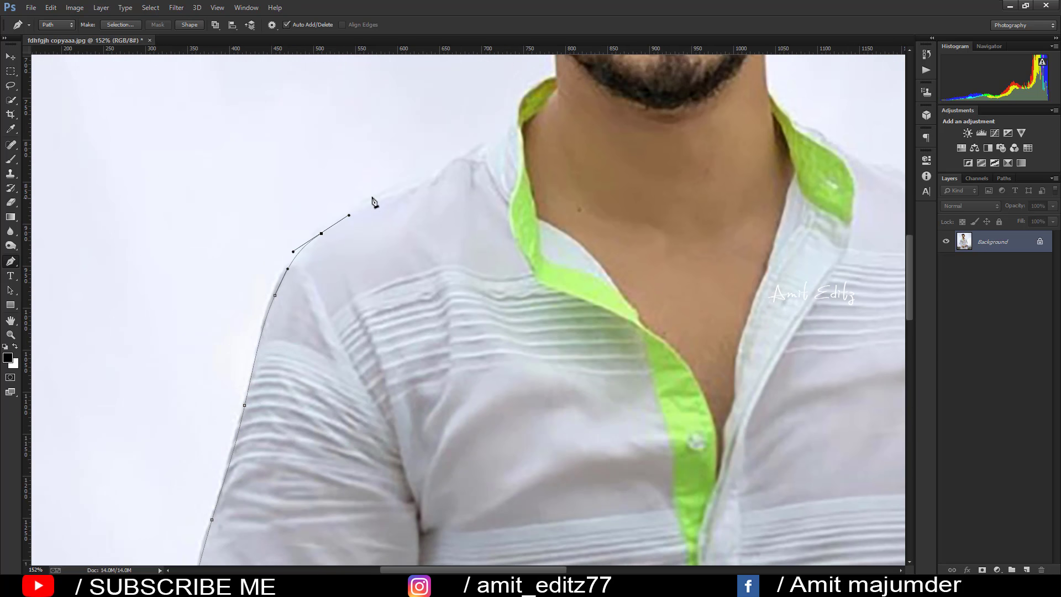
click(398, 185)
click(456, 154)
click(500, 131)
- Zoom in on the head and trace the path over the top of the hair
drag(530, 85, 370, 228)
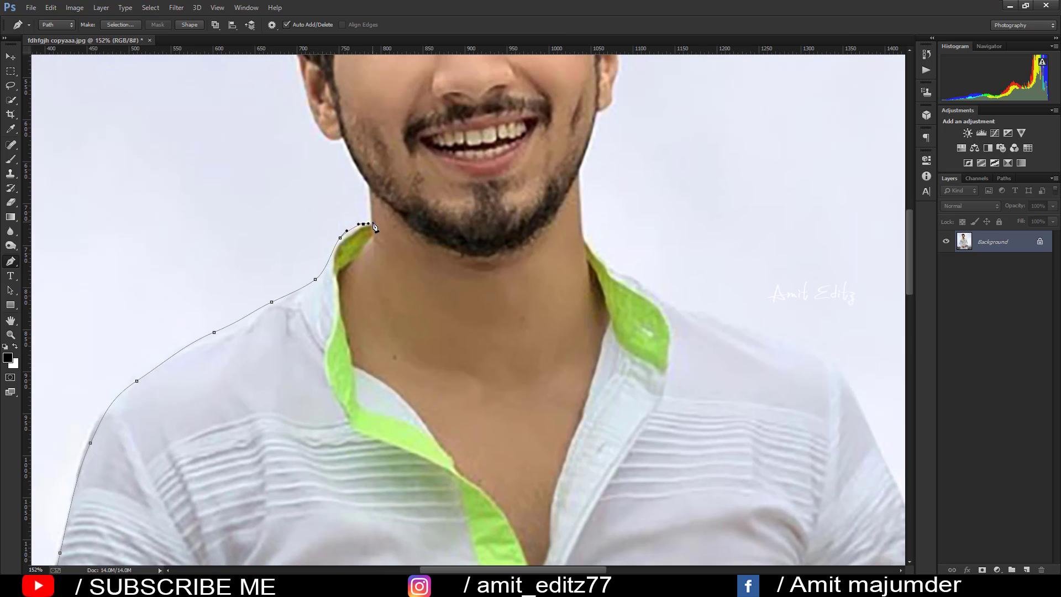
scroll(357, 160, up, 1)
drag(356, 161, 368, 215)
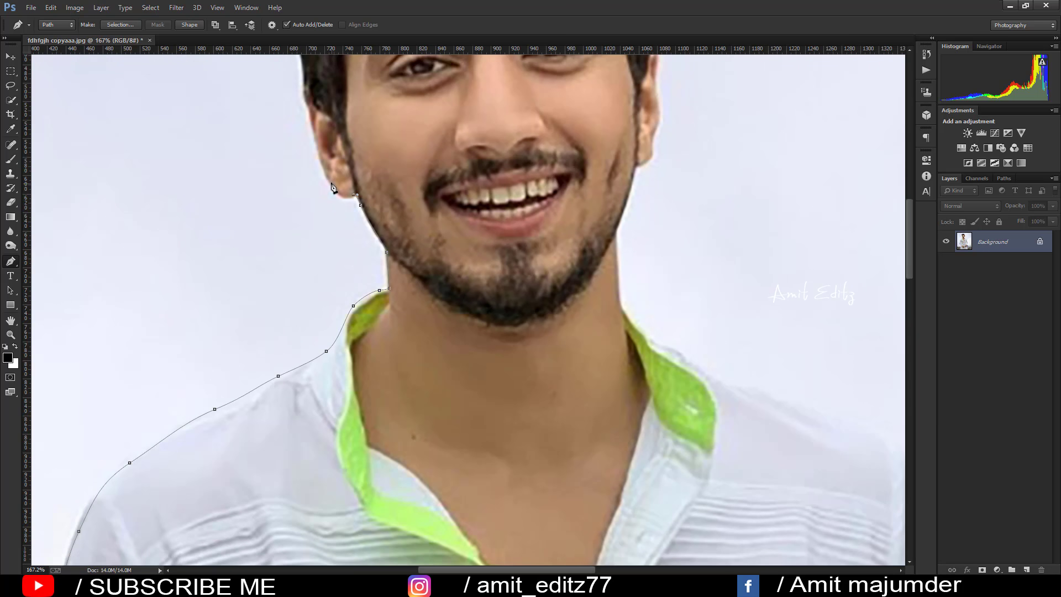
drag(305, 102, 328, 352)
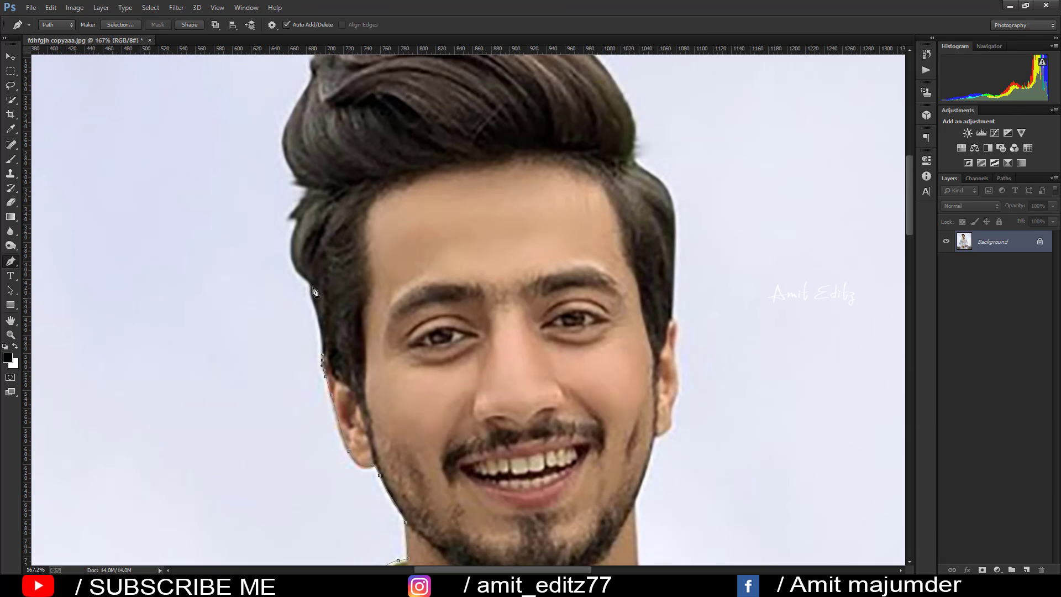
drag(307, 162, 336, 329)
key(ctrl+r)
click(323, 312)
click(352, 258)
drag(366, 219, 378, 211)
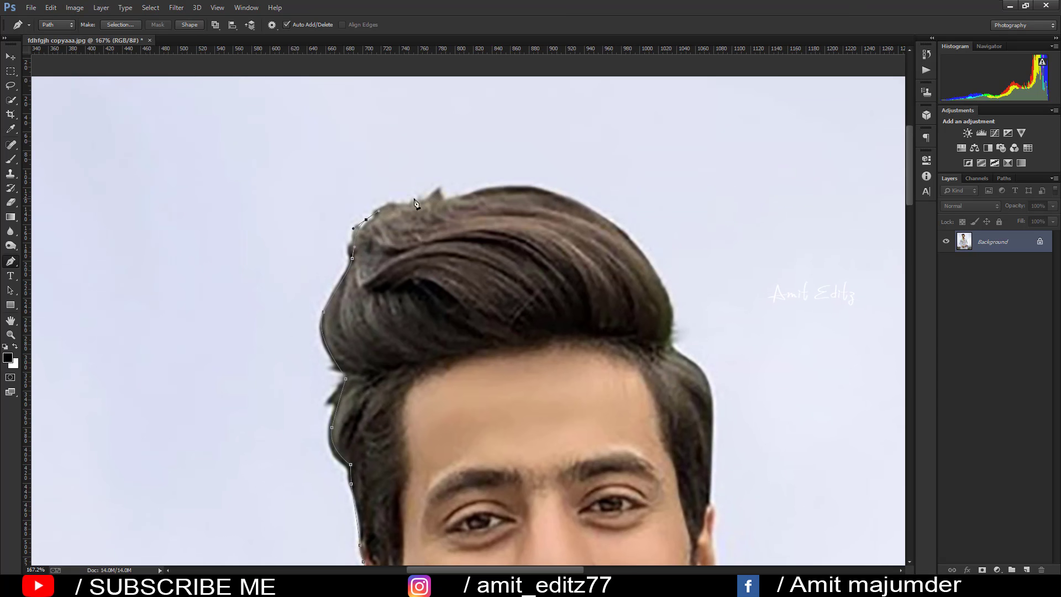
- Extend the path down the hair's right side, the face edge and the jawline
click(661, 288)
click(672, 347)
click(710, 371)
drag(710, 371, 397, 139)
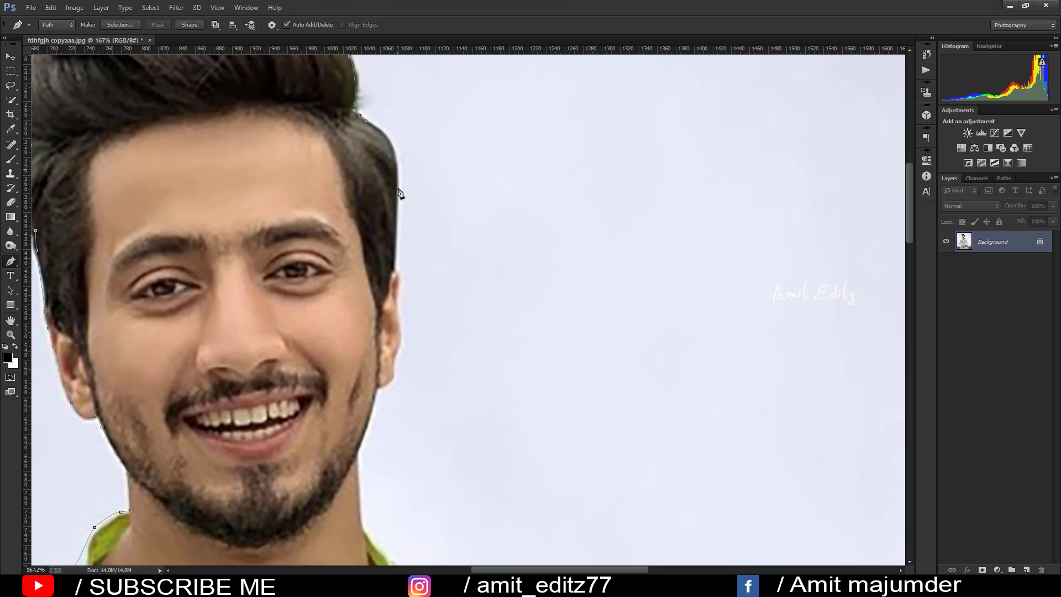
click(398, 169)
click(398, 199)
- Trace the path along the collar and over the other shoulder
drag(382, 391, 398, 237)
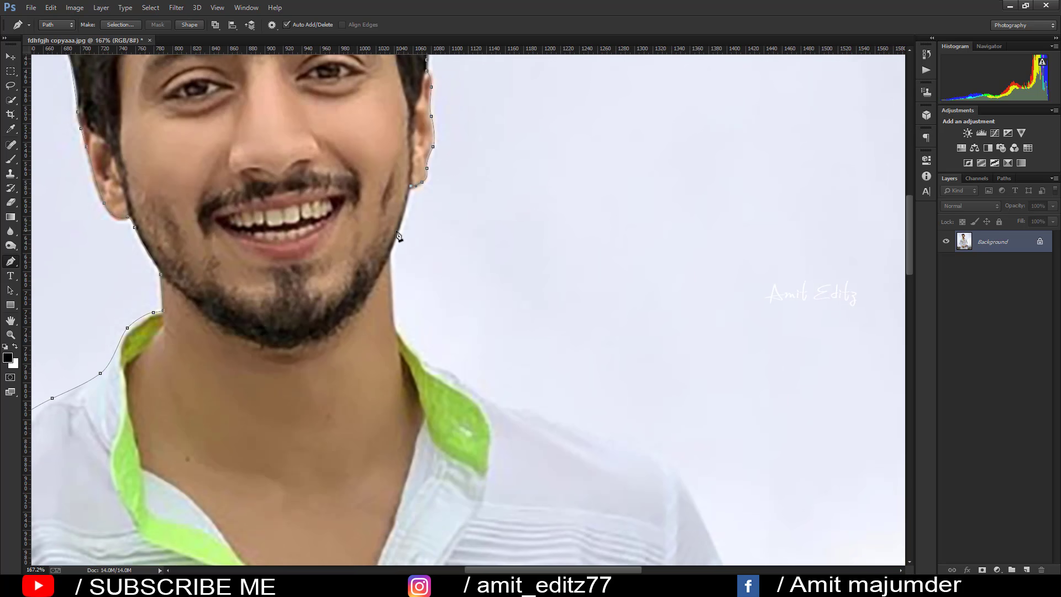
click(420, 354)
drag(420, 354, 172, 144)
click(387, 243)
drag(457, 291, 355, 113)
click(435, 221)
click(453, 268)
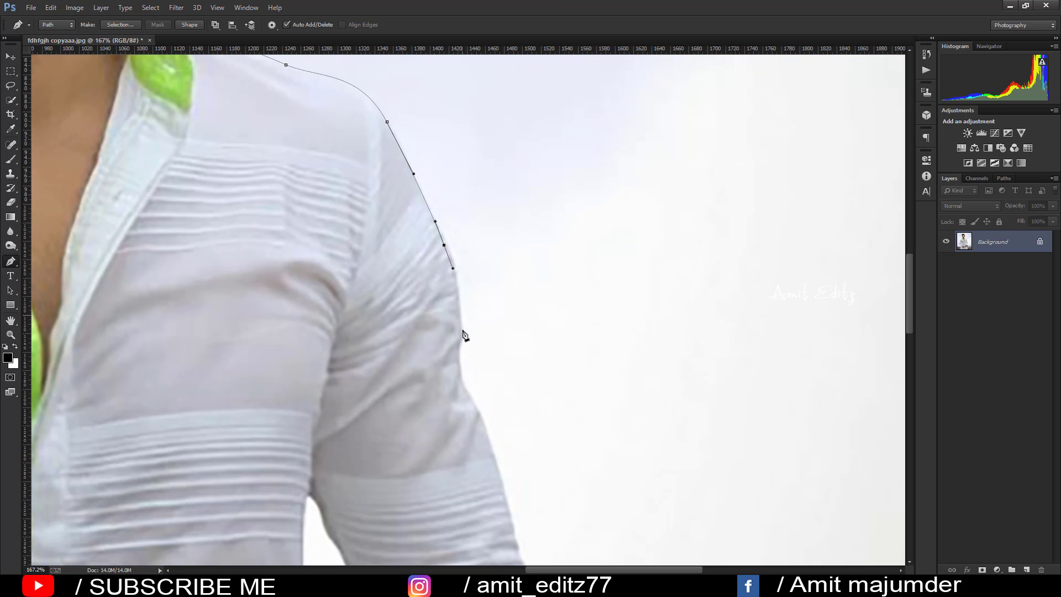
drag(465, 335, 440, 186)
- Run the path down the sleeve and forearm, ending below the hem to close the outline
click(439, 165)
click(438, 233)
click(479, 346)
mouse_move(502, 414)
mouse_down()
mouse_move(506, 424)
mouse_move(489, 282)
mouse_up()
click(481, 394)
mouse_move(456, 483)
mouse_down()
mouse_move(450, 492)
mouse_move(475, 233)
mouse_up()
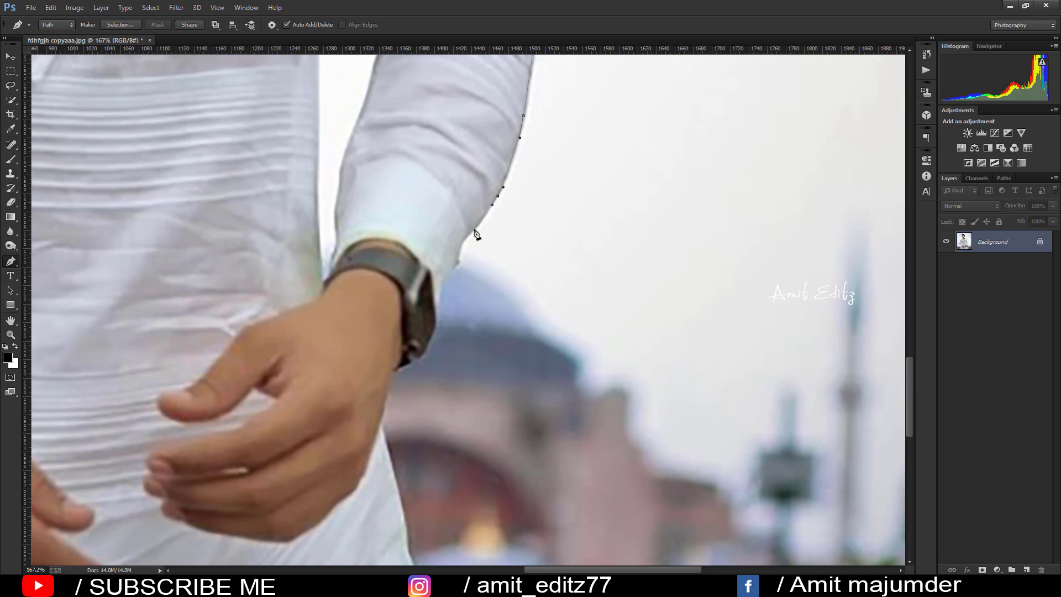
drag(382, 386, 370, 200)
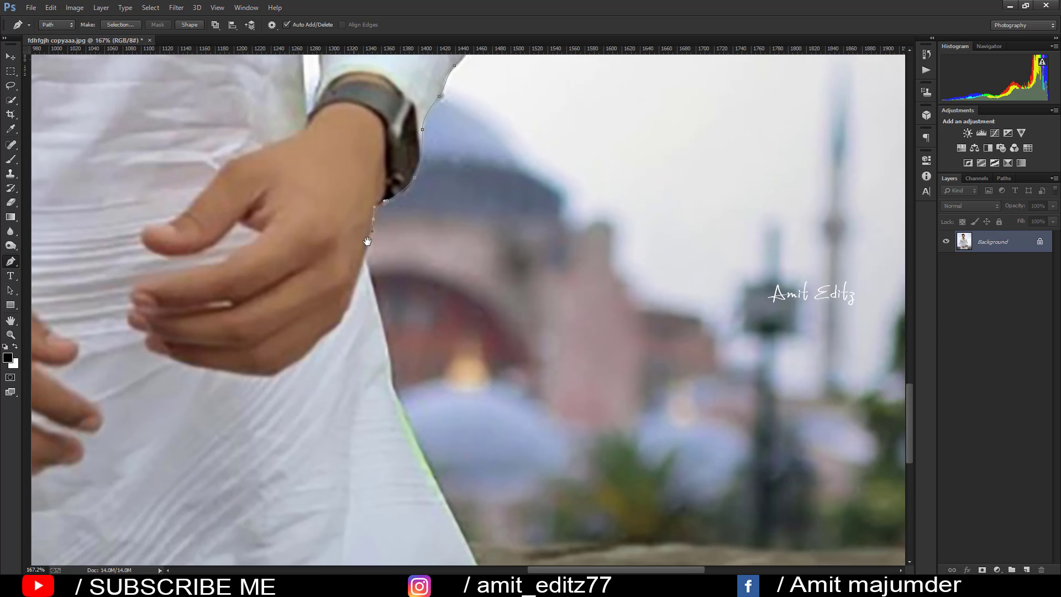
scroll(442, 347, down, 5)
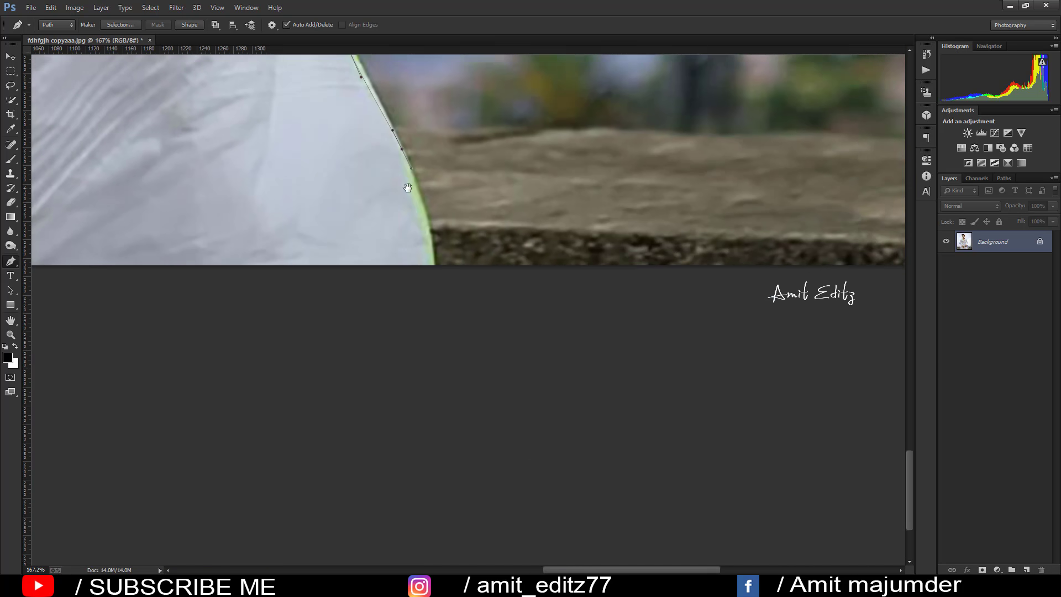
scroll(433, 284, down, 5)
click(434, 461)
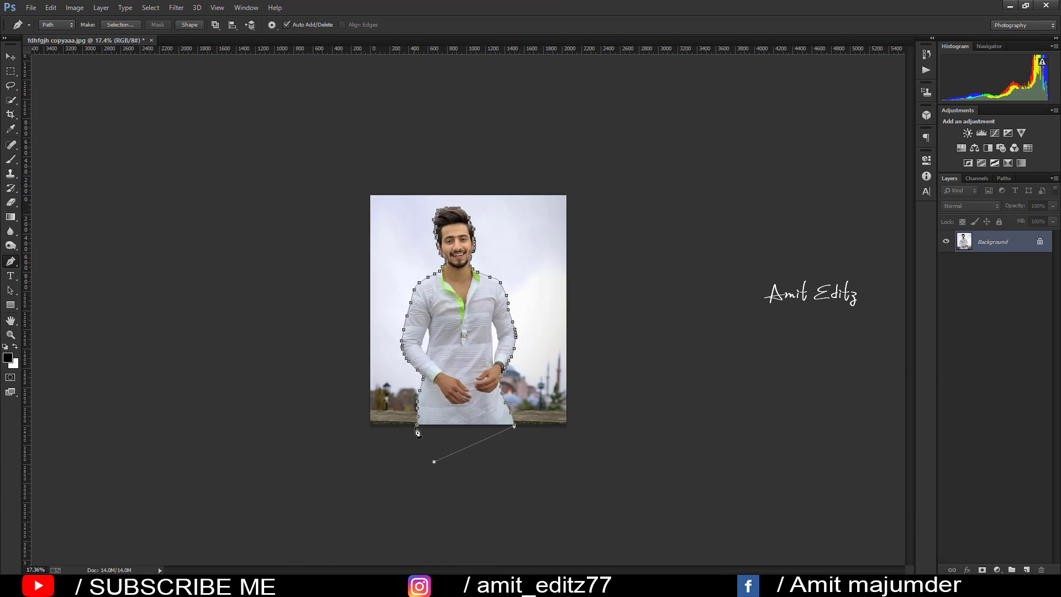
- Turn the traced outline path into a selection
right_click(441, 301)
click(479, 347)
key(Return)
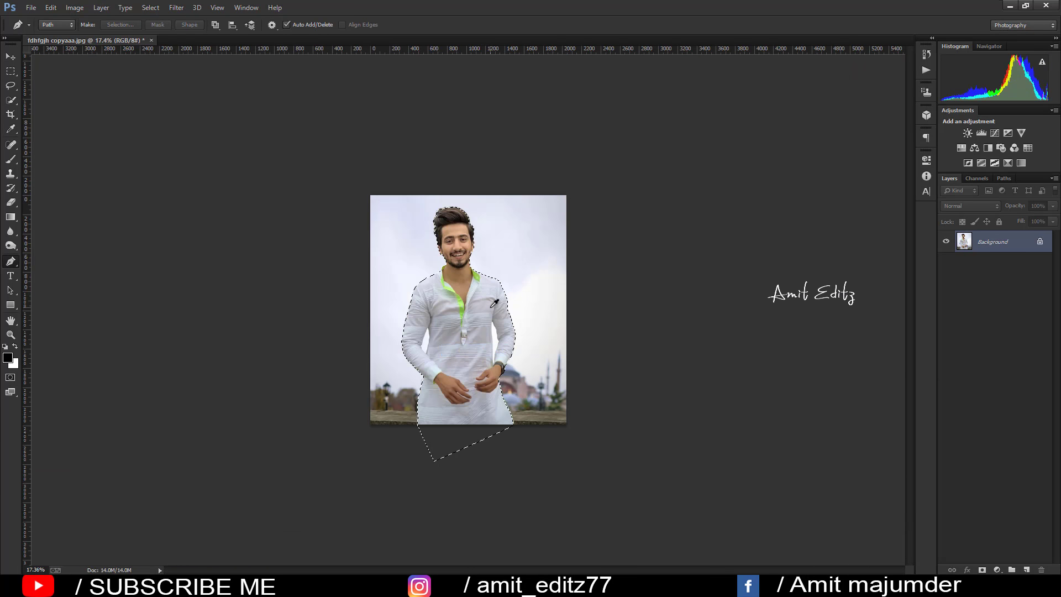
- Mask out everything outside the man and apply the mask permanently into Layer 0
click(982, 569)
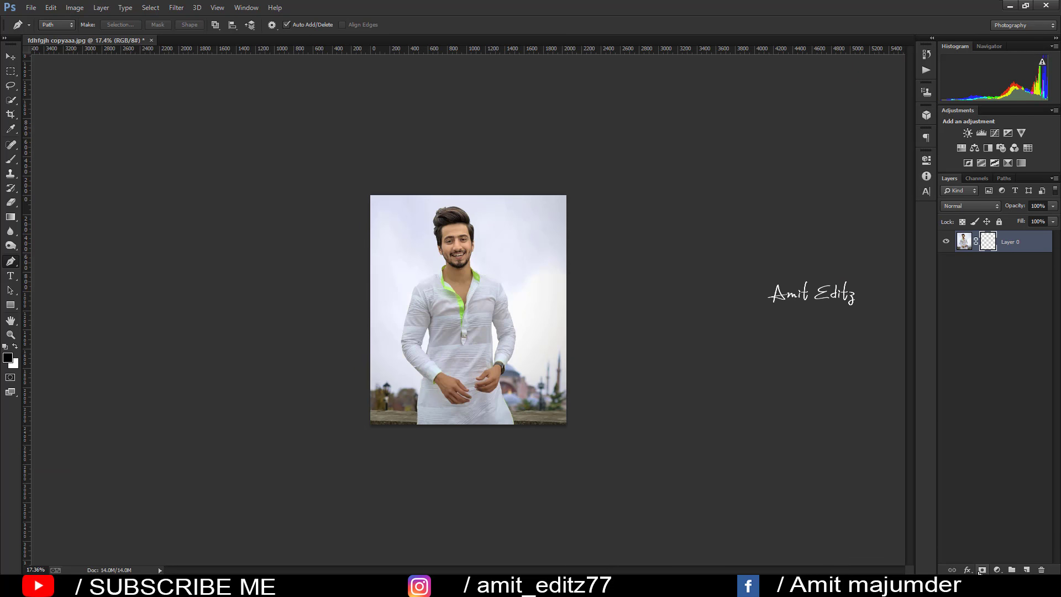
right_click(987, 241)
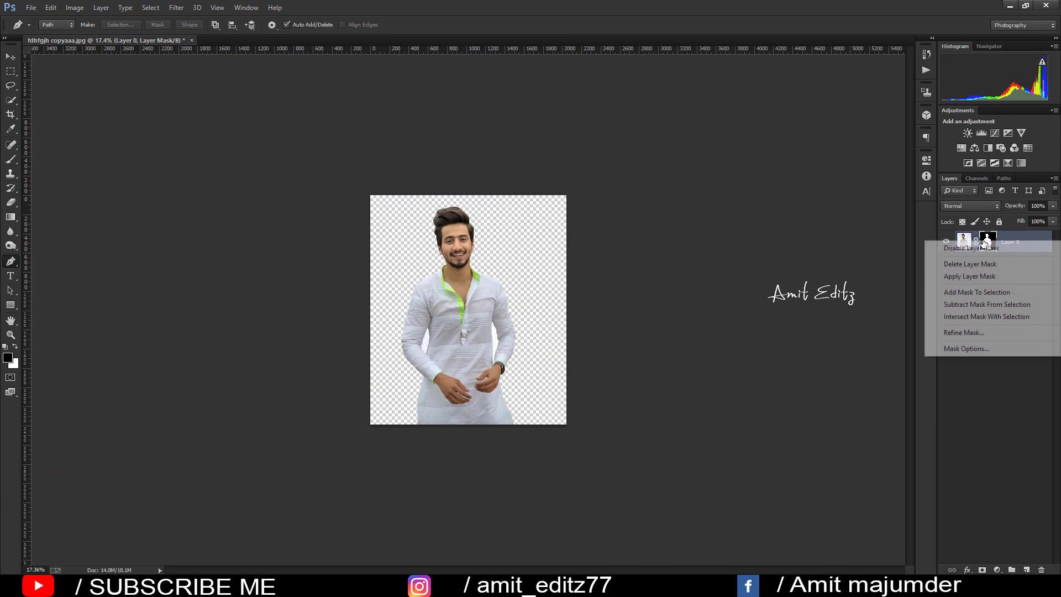
click(968, 275)
scroll(519, 267, up, 3)
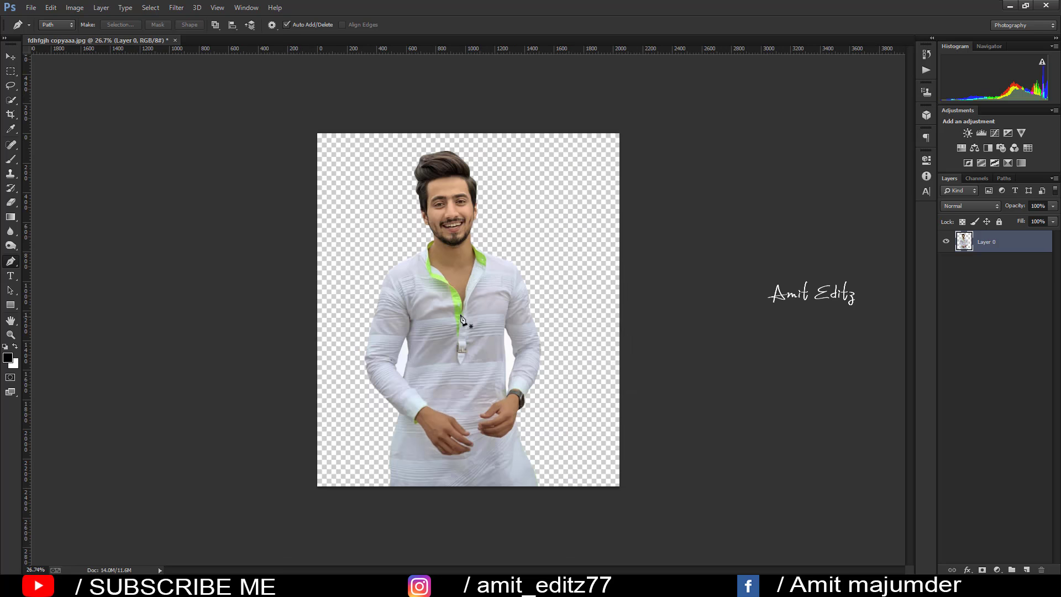
scroll(419, 340, up, 1)
scroll(420, 339, up, 3)
drag(406, 408, 412, 282)
scroll(412, 279, up, 1)
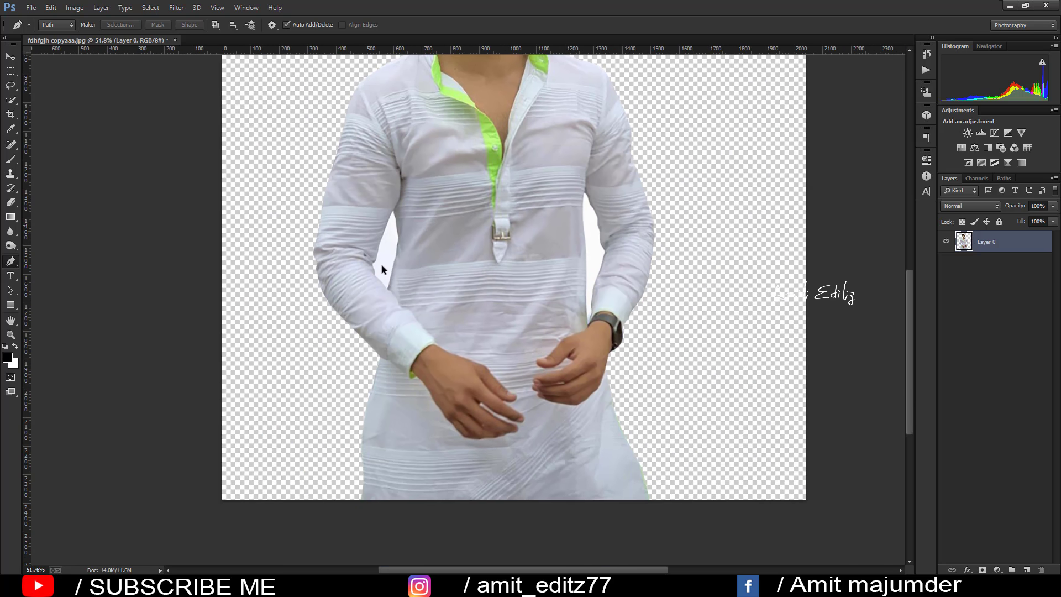
scroll(411, 274, up, 3)
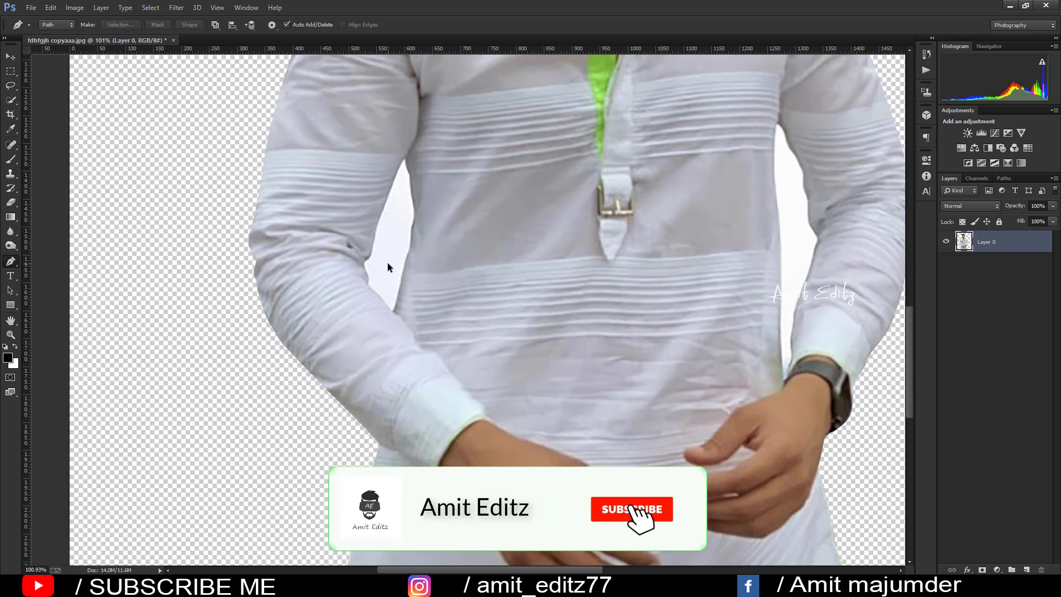
scroll(410, 267, up, 2)
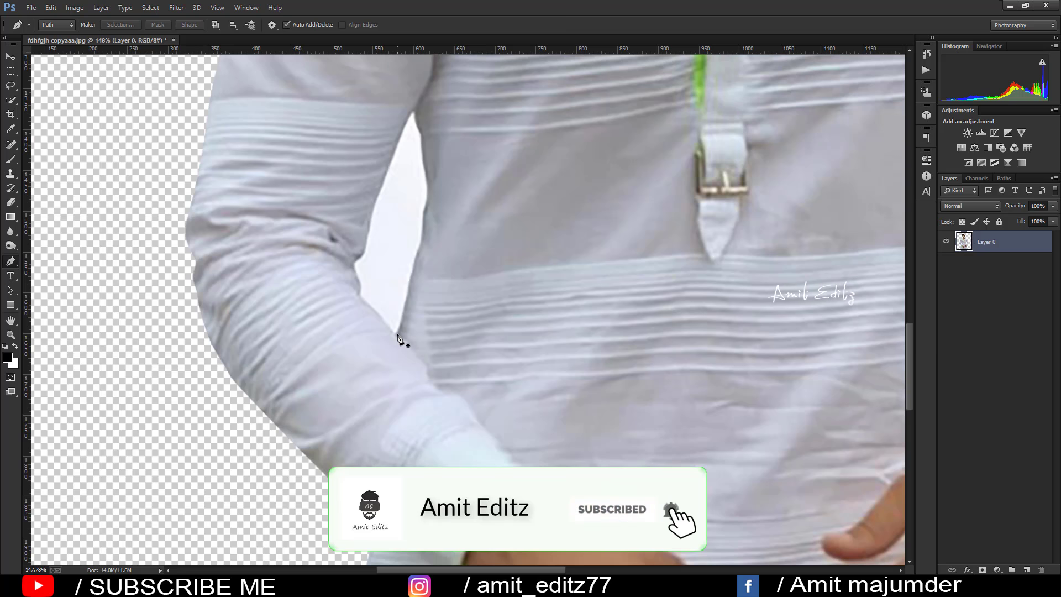
- Trace the white gap between arm and torso, select it, and delete it
drag(398, 333, 371, 311)
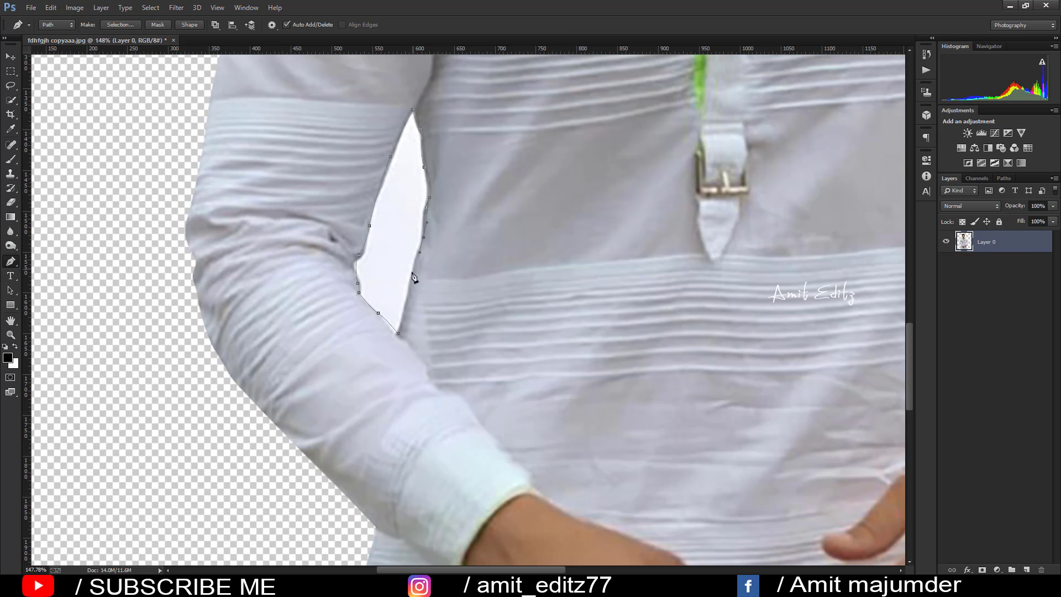
click(402, 338)
right_click(392, 232)
click(426, 295)
key(Return)
key(Delete)
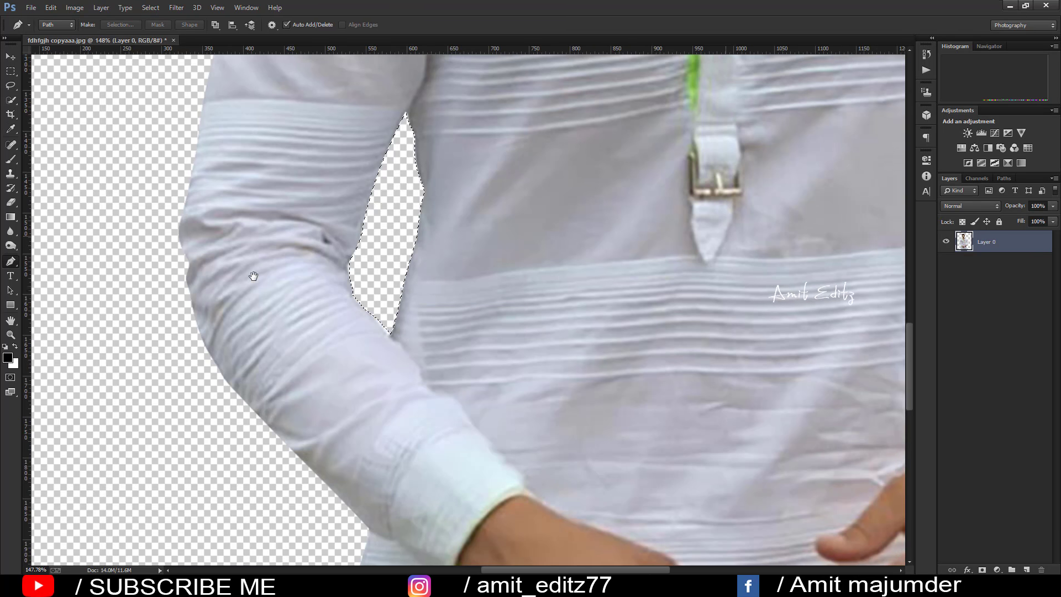
- Trace the leftover background sliver near the wrist, delete it, and deselect
scroll(453, 420, right, 5)
click(486, 474)
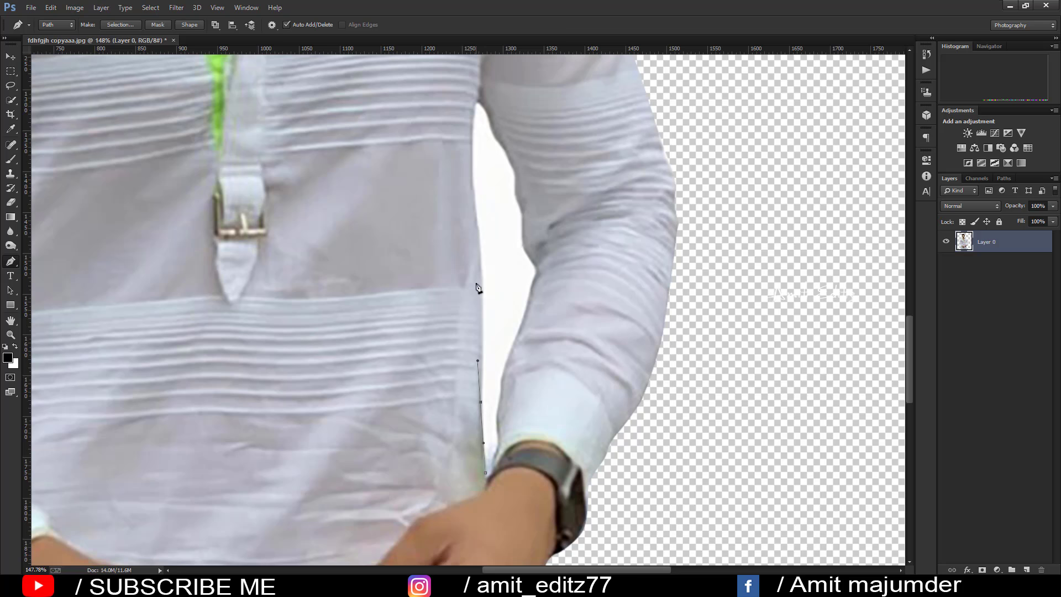
drag(481, 261, 479, 248)
drag(471, 160, 470, 139)
drag(510, 358, 506, 373)
right_click(499, 379)
click(540, 323)
key(Return)
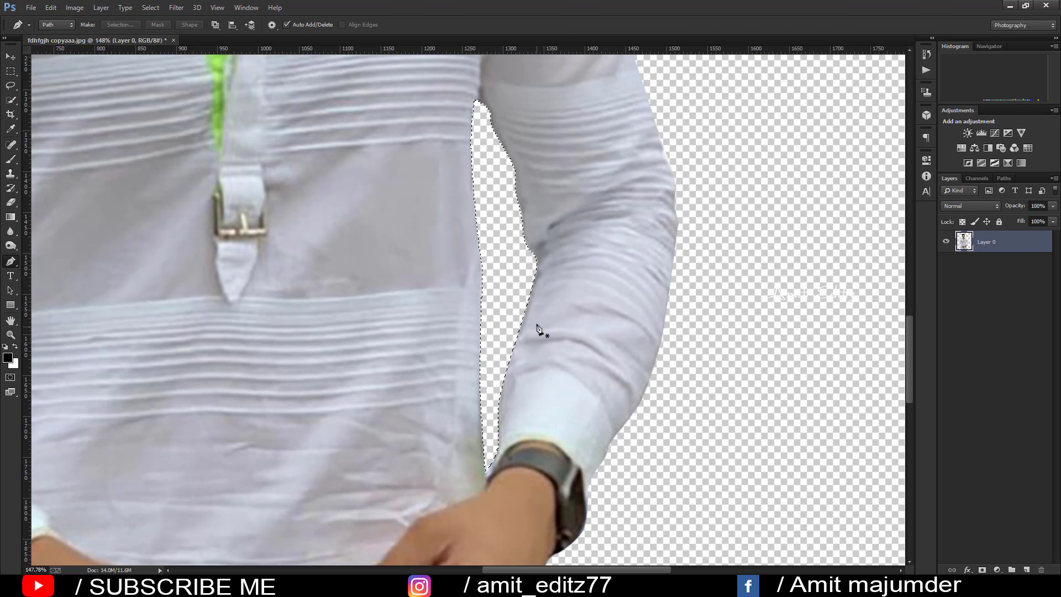
scroll(475, 279, down, 5)
key(Delete)
key(ctrl+d)
- Open mohd-nizam-1564957-unsplash.jpg and dock it beside the cutout document
scroll(475, 280, down, 1)
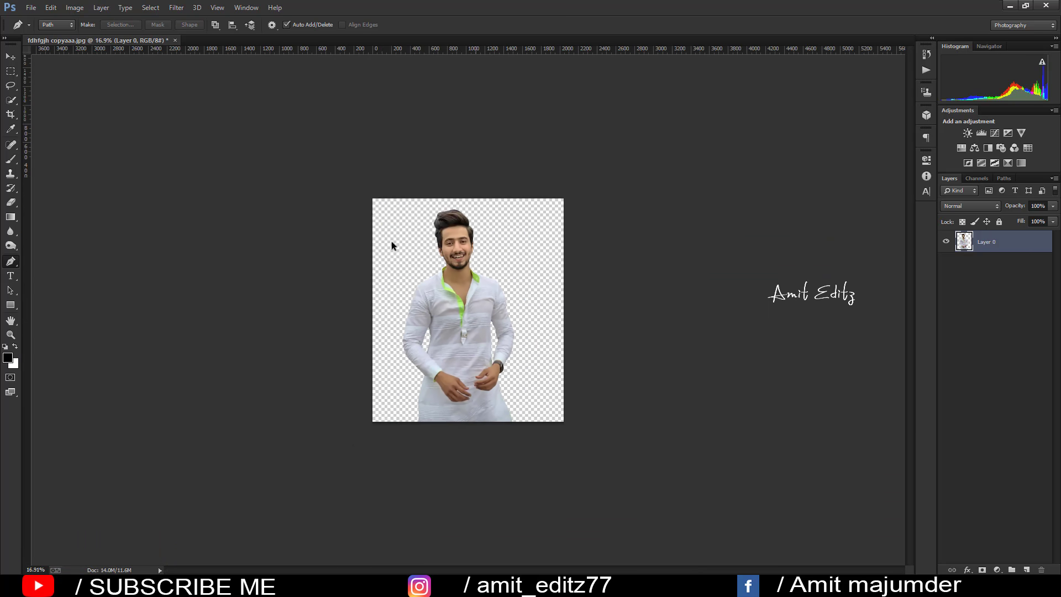
scroll(392, 241, down, 1)
key(v)
scroll(387, 176, down, 1)
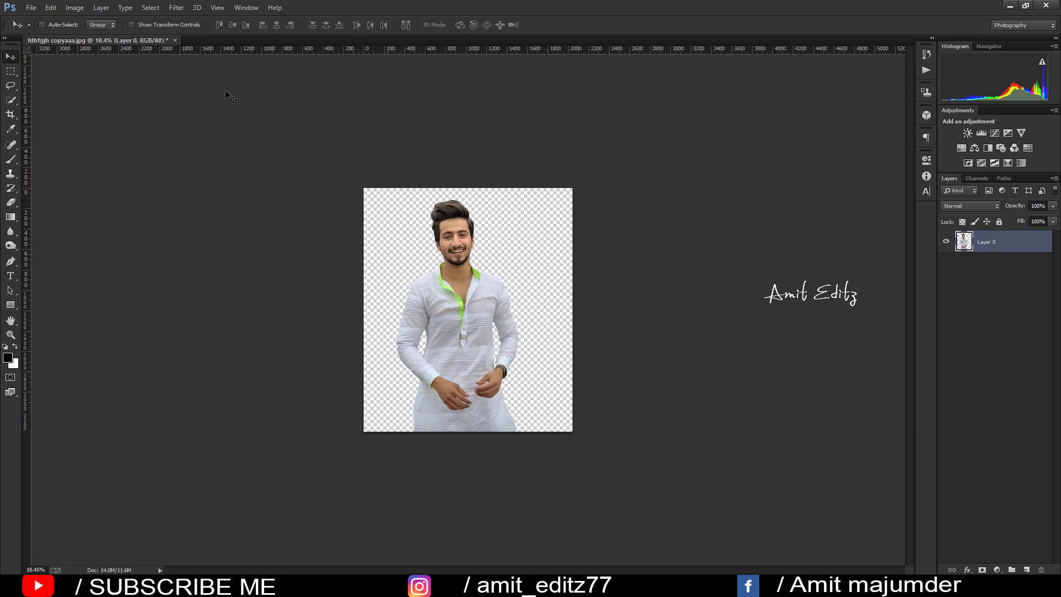
click(31, 8)
click(44, 30)
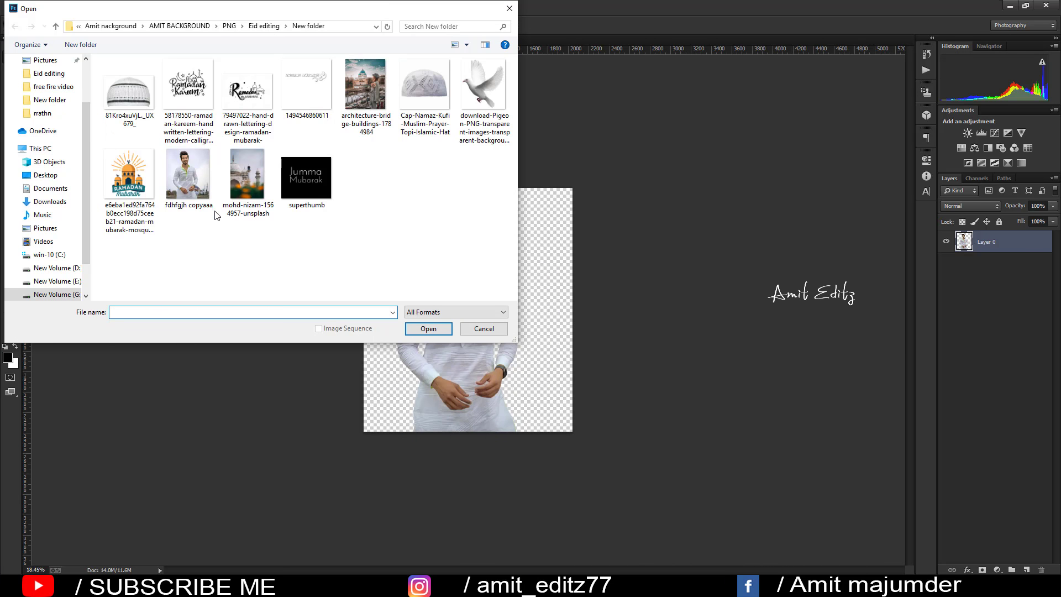
click(247, 182)
click(428, 329)
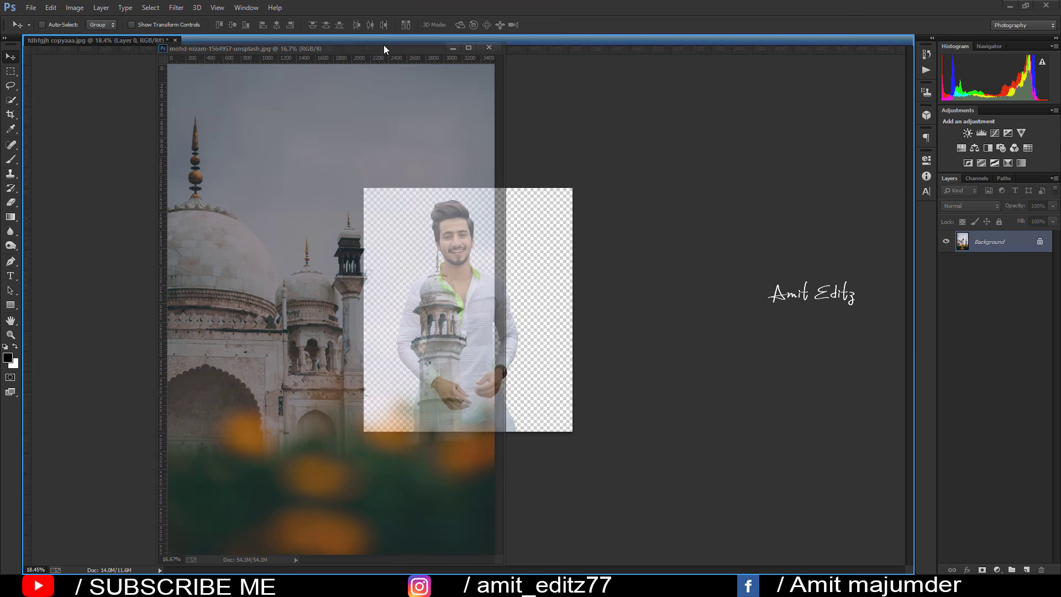
drag(244, 53, 383, 45)
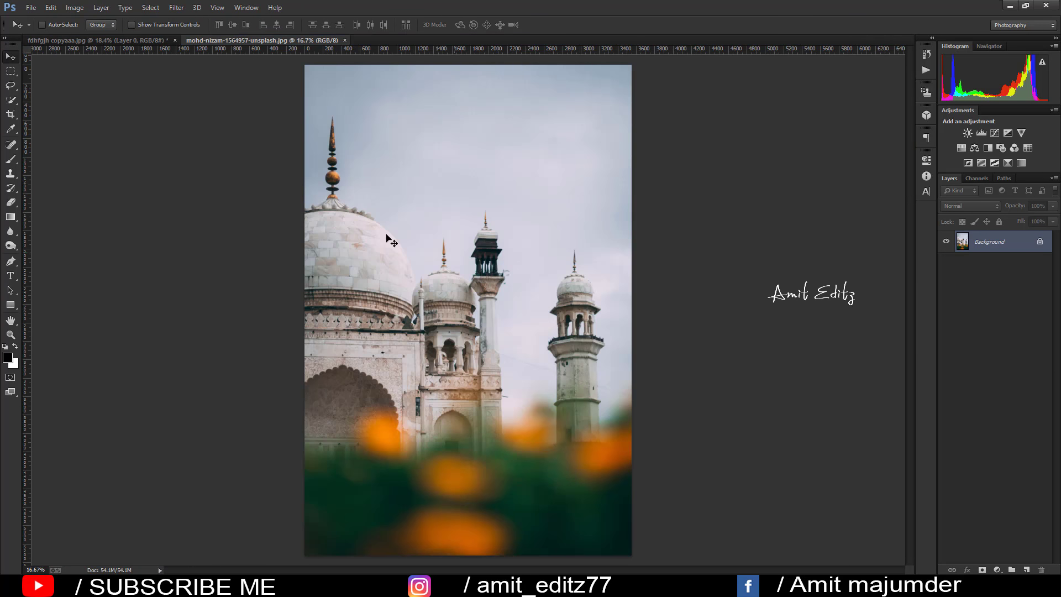
- Crop the mosque photo to a 4:5 ratio, sliding the image up within the frame
click(10, 114)
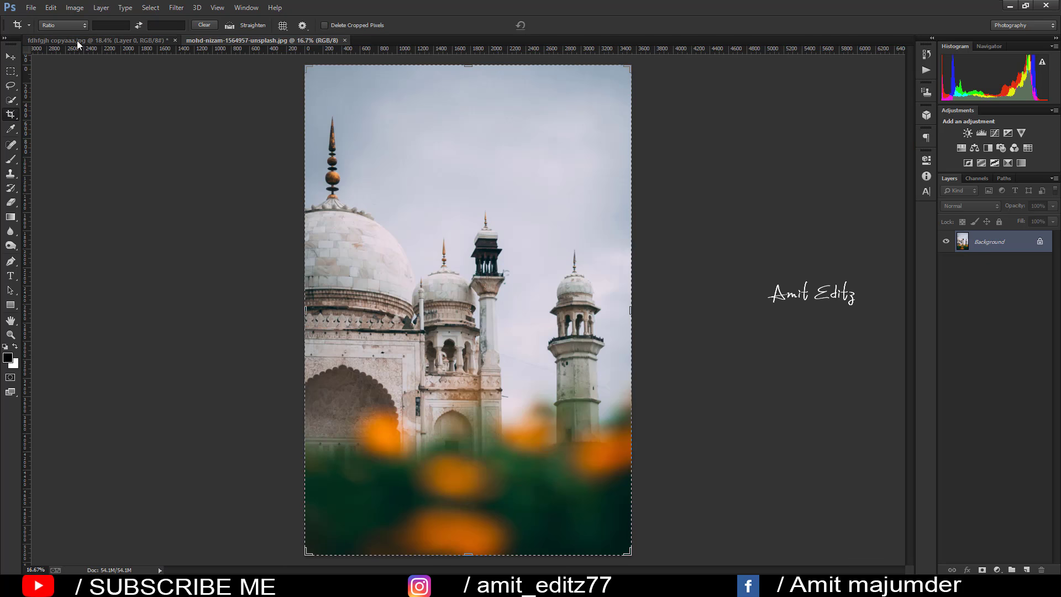
click(62, 25)
click(74, 81)
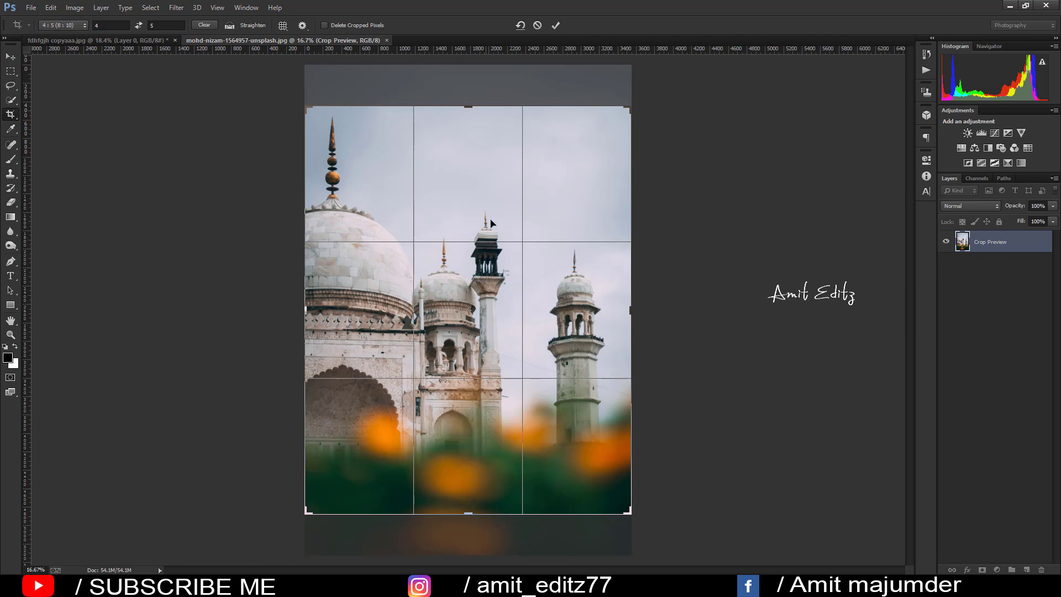
mouse_move(479, 285)
mouse_down()
mouse_move(483, 258)
mouse_move(479, 301)
mouse_up()
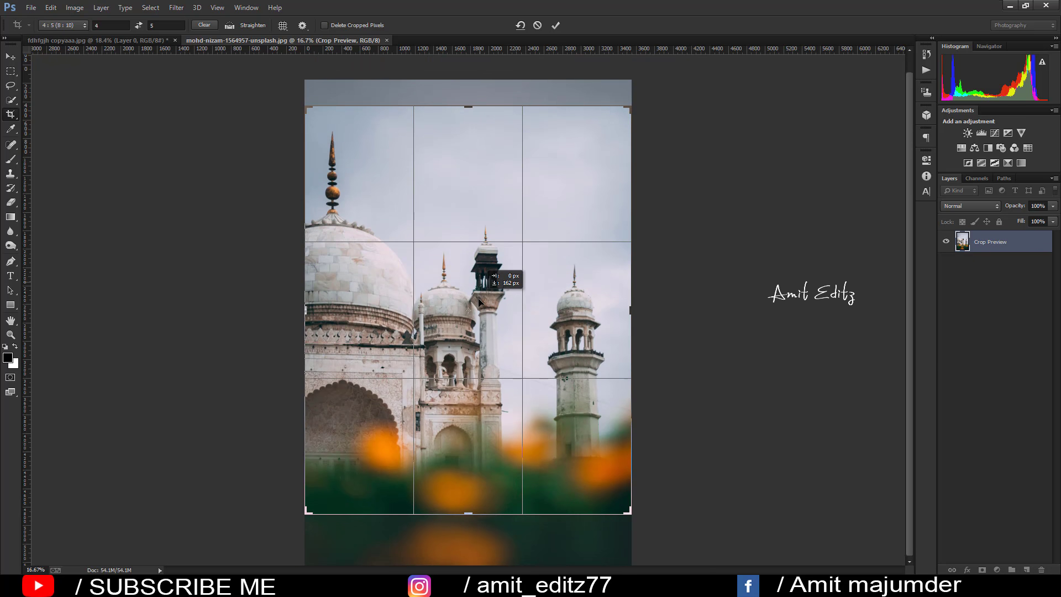
key(Return)
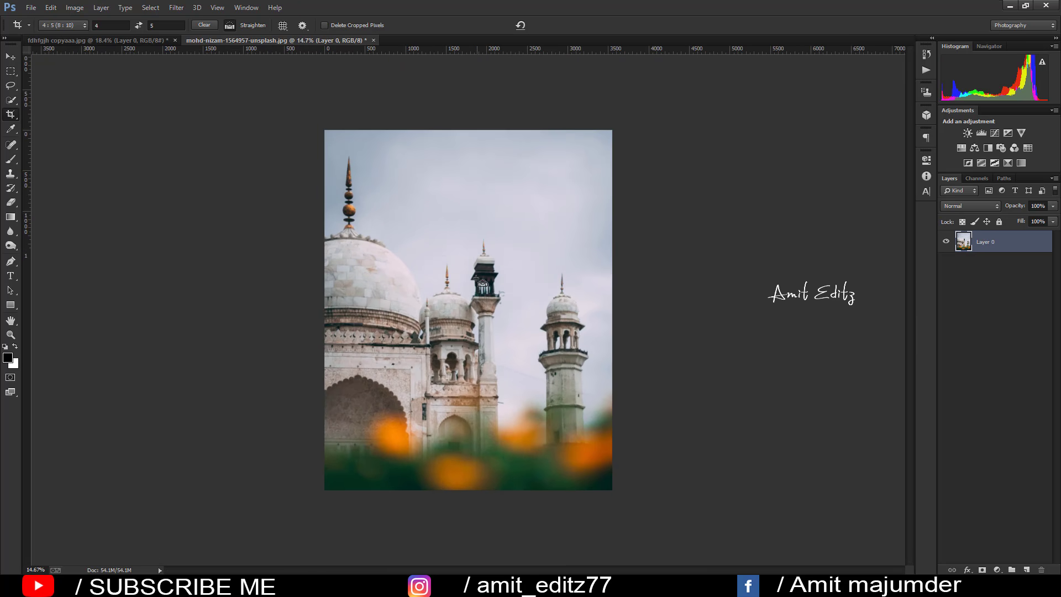
key(v)
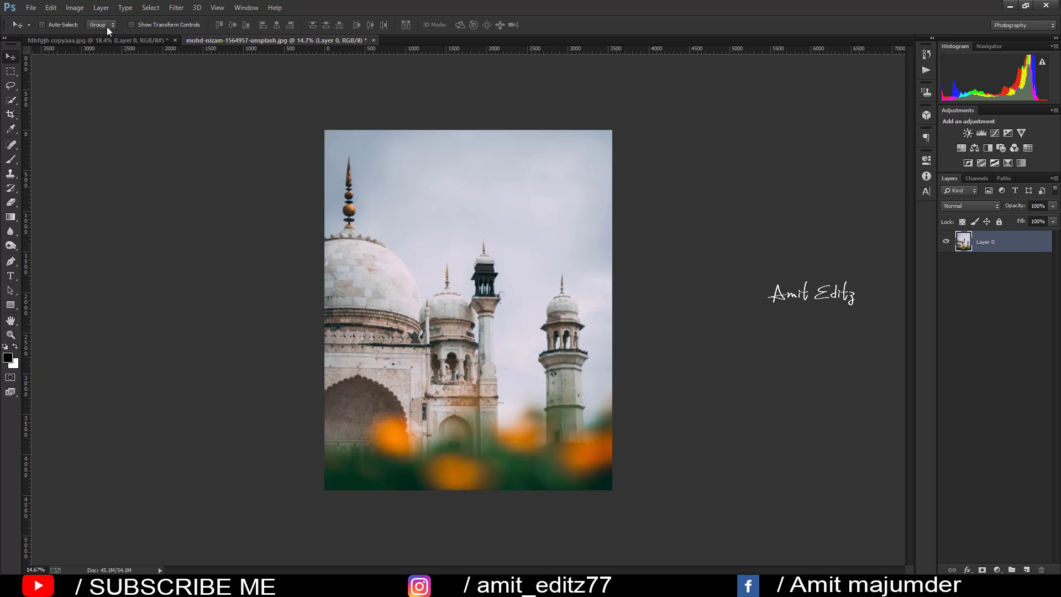
- Drag the cut-out man onto the mosque photo as Layer 1, enlarged and positioned with Free Transform
click(97, 40)
mouse_move(442, 254)
mouse_down()
mouse_move(326, 90)
mouse_move(481, 265)
mouse_move(556, 198)
mouse_up()
key(ctrl+t)
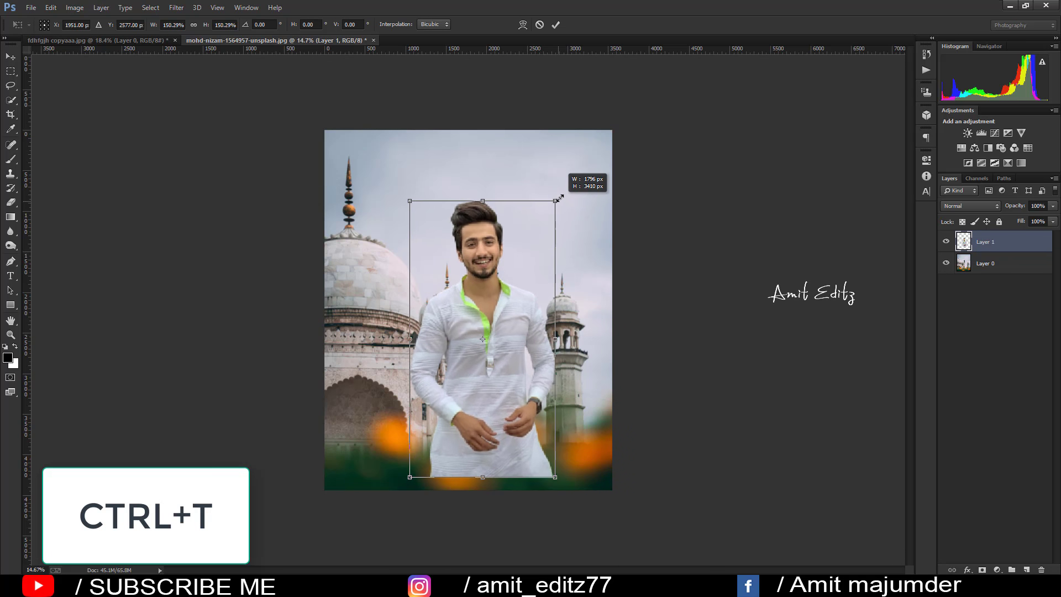
mouse_move(499, 253)
mouse_down()
mouse_move(477, 262)
mouse_move(501, 255)
mouse_up()
key(Return)
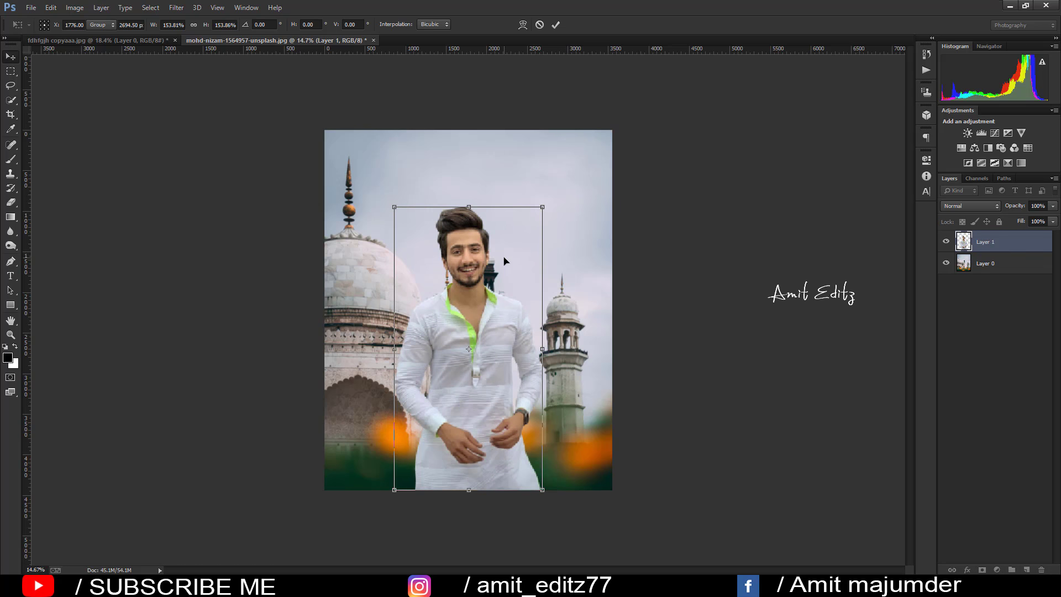
scroll(514, 262, down, 1)
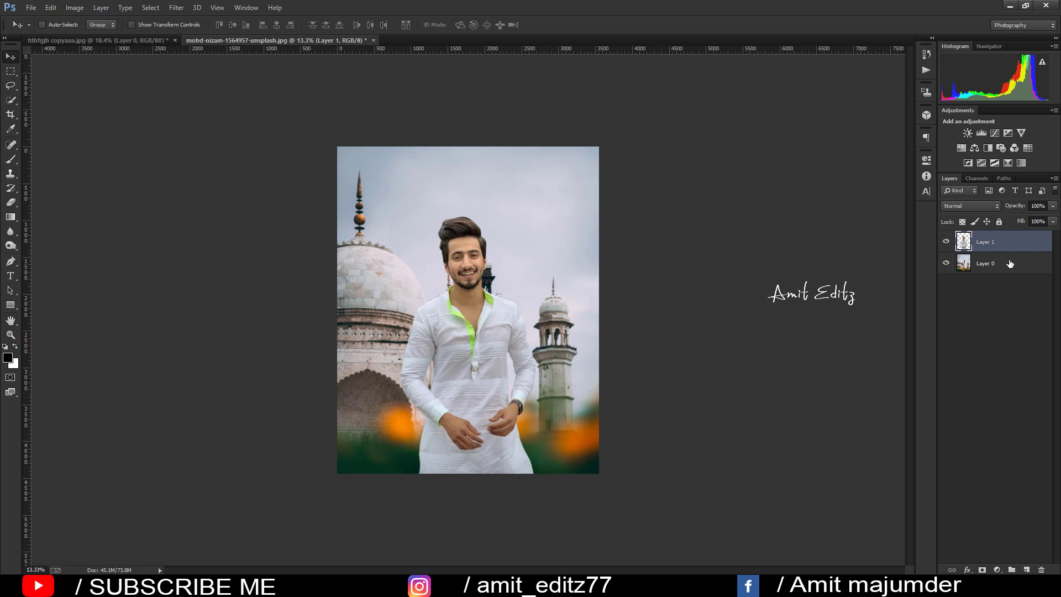
click(1010, 264)
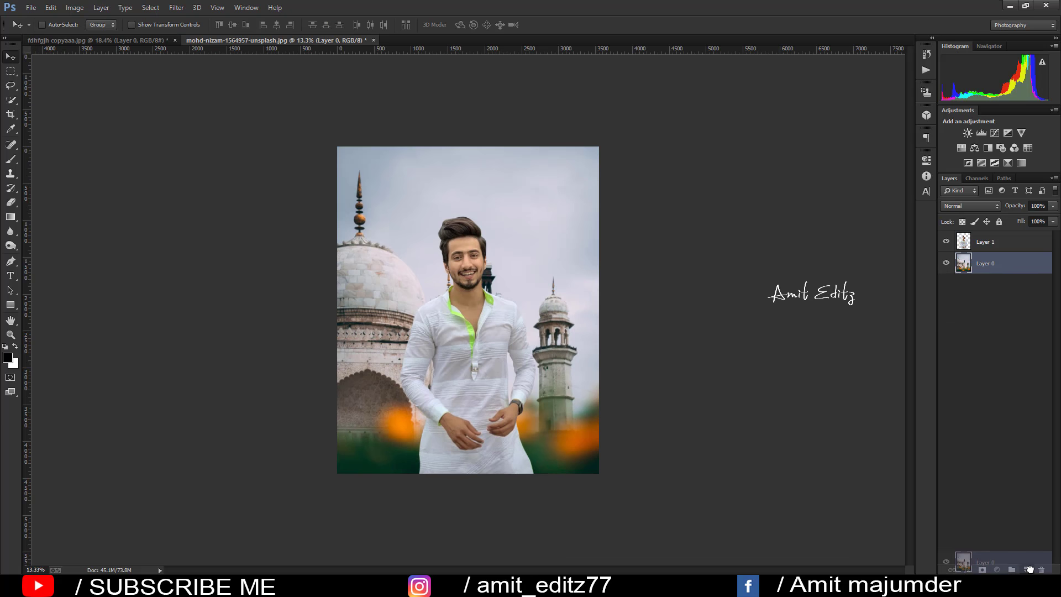
- Duplicate Layer 0 and apply a 37.4-pixel Gaussian Blur to the copy
drag(1009, 265, 1025, 568)
click(167, 7)
mouse_move(216, 139)
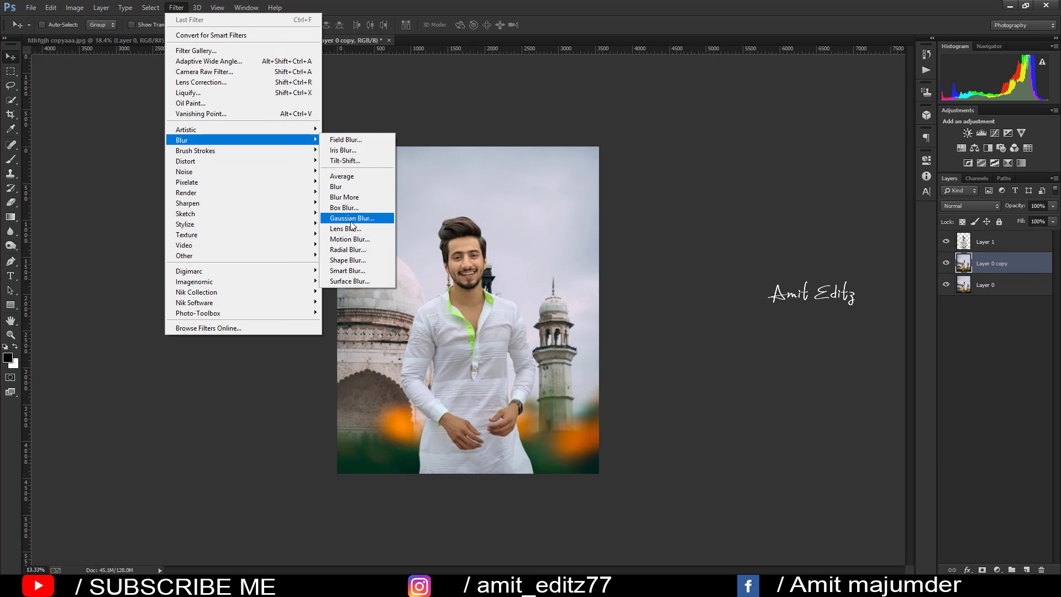
click(352, 218)
drag(699, 303, 705, 304)
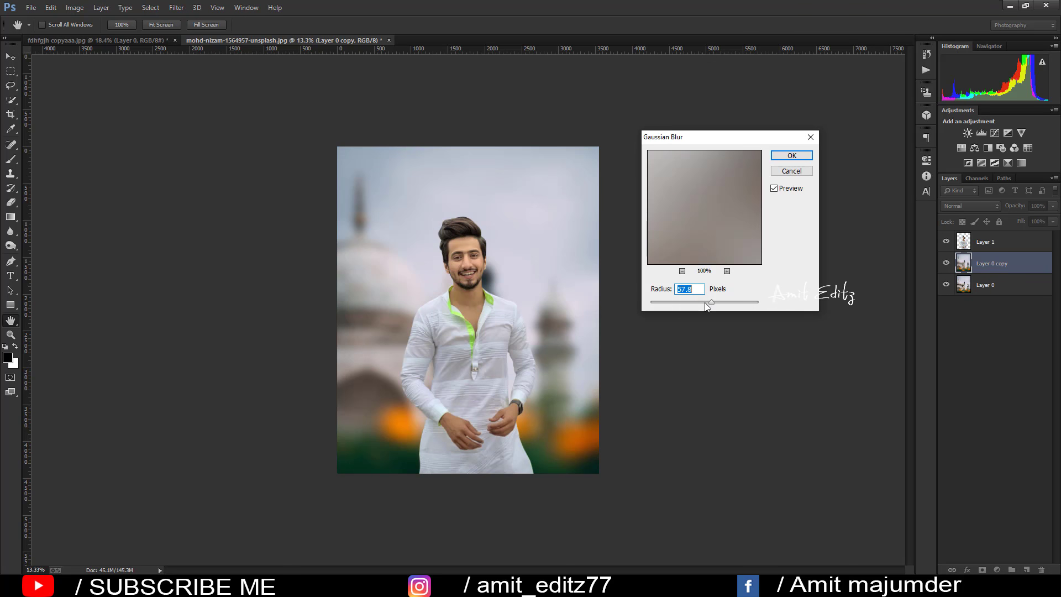
click(787, 155)
- Select Layer 1 and nudge the man slightly to the left
click(983, 242)
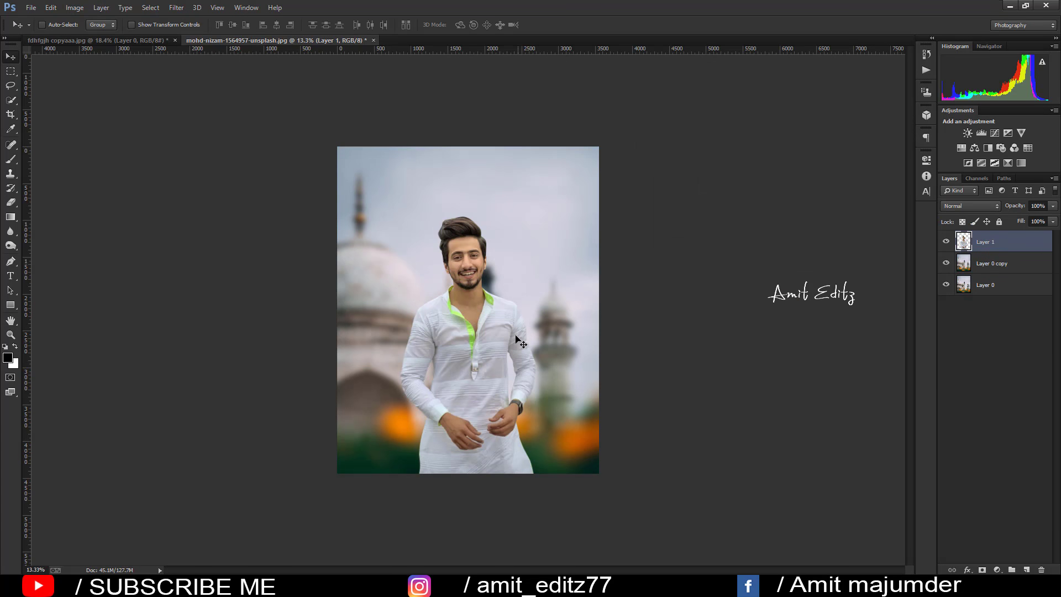
drag(510, 341, 503, 340)
scroll(450, 226, up, 2)
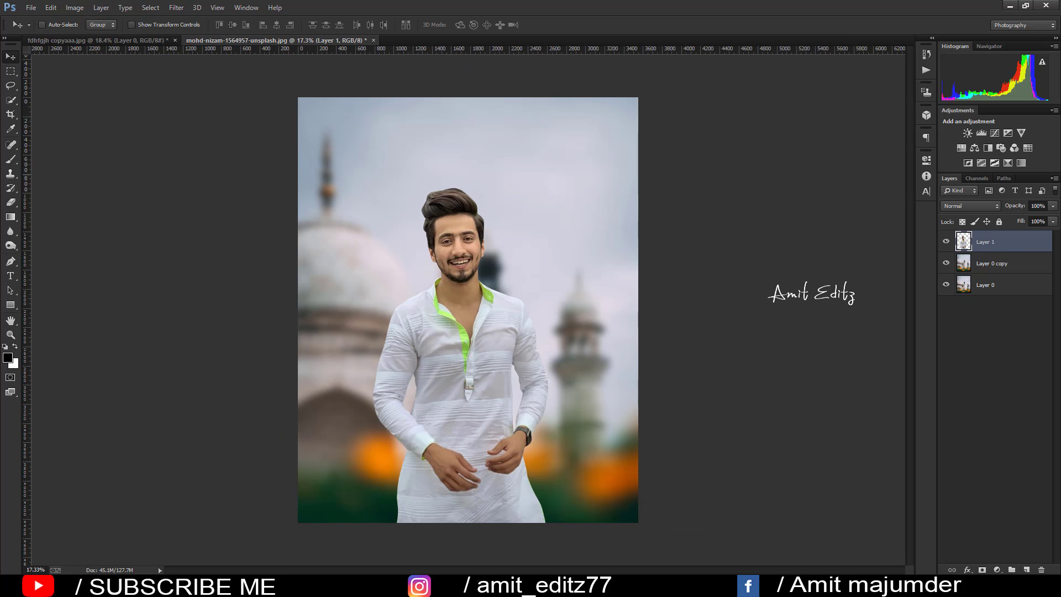
scroll(488, 177, up, 3)
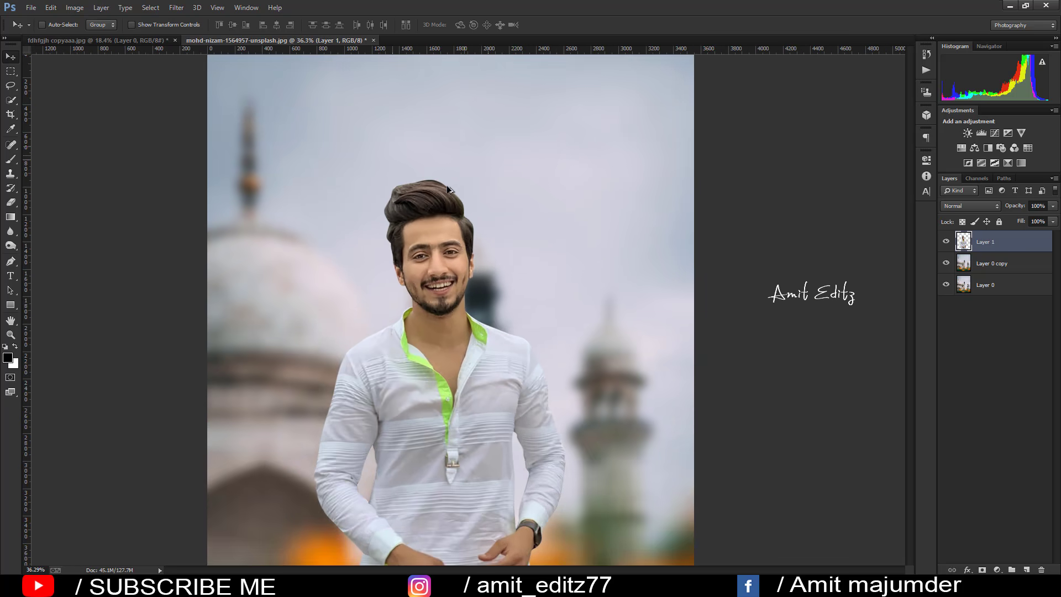
scroll(475, 199, up, 3)
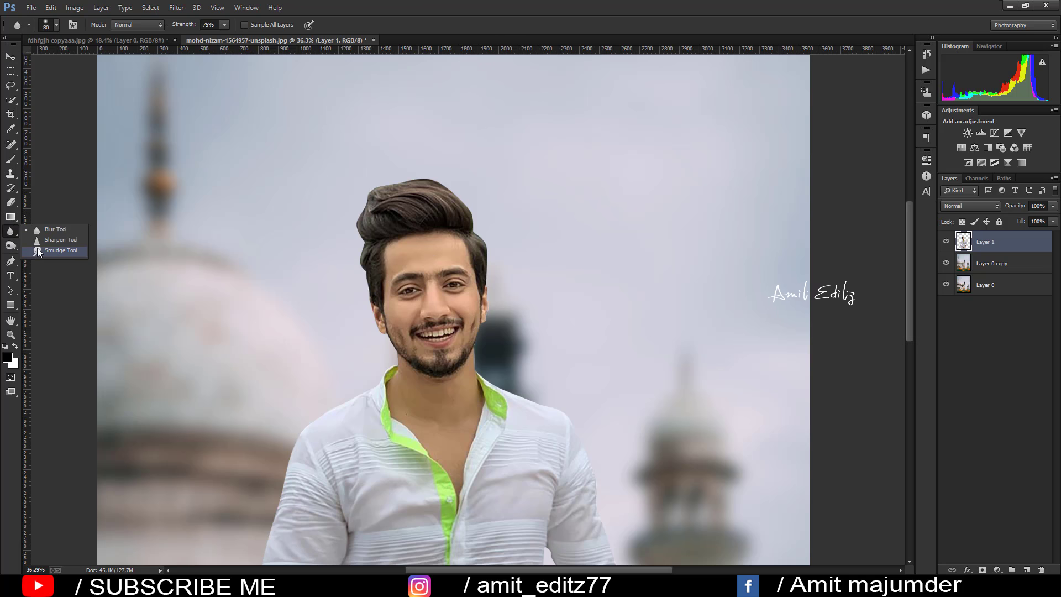
- Set up the Smudge tool and a size-138 Mixer Brush (15% wet, 6% load) for blending the man's edges
drag(11, 231, 50, 254)
scroll(464, 248, up, 2)
right_click(395, 247)
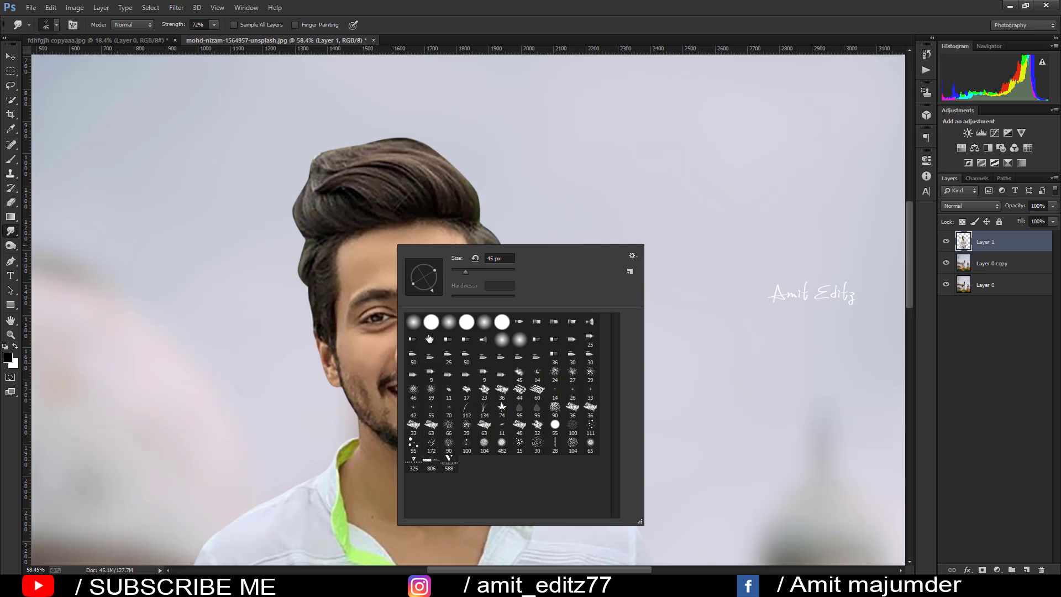
drag(10, 160, 55, 189)
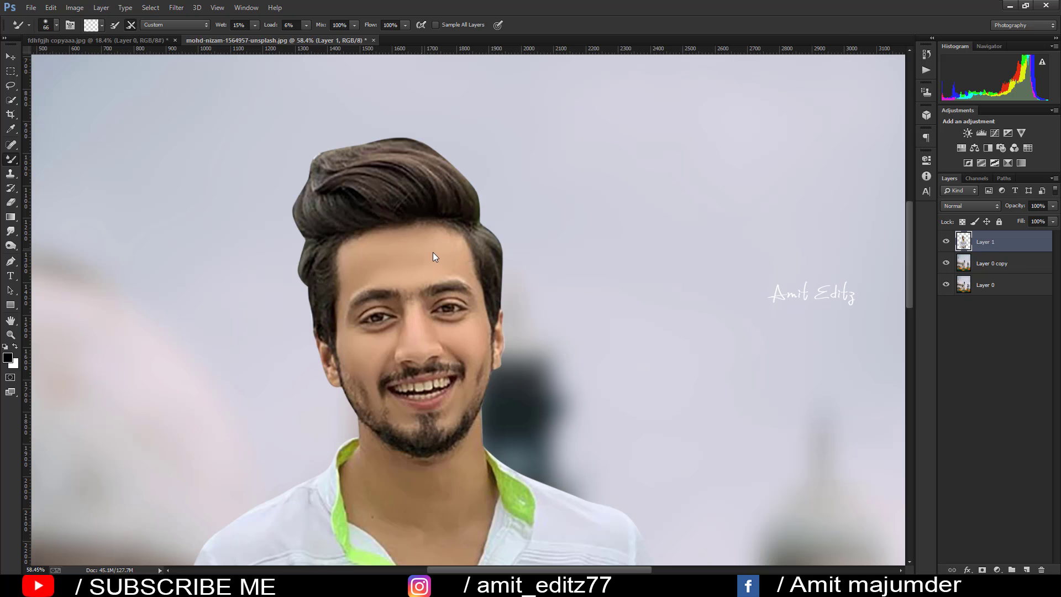
key(bracketright)
key(bracketright)
key(bracketright)
scroll(424, 310, down, 5)
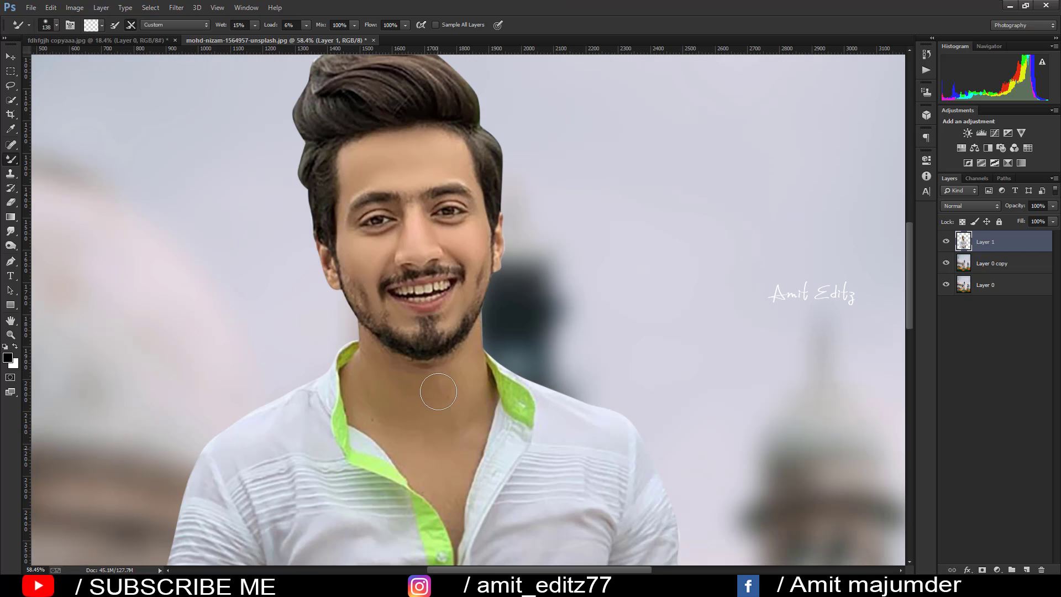
scroll(452, 405, down, 3)
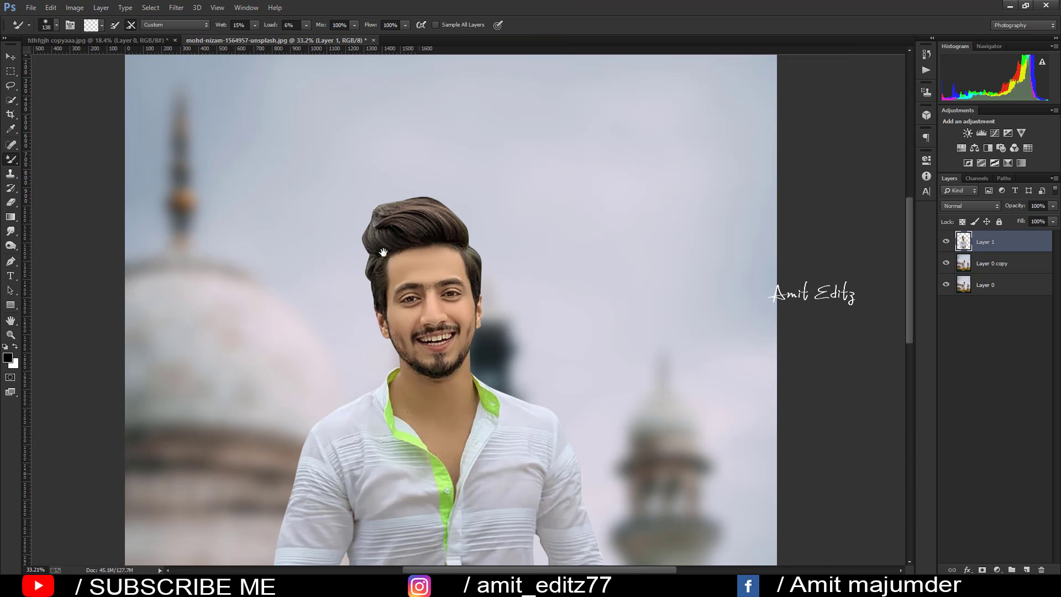
scroll(383, 252, down, 10)
scroll(381, 439, down, 2)
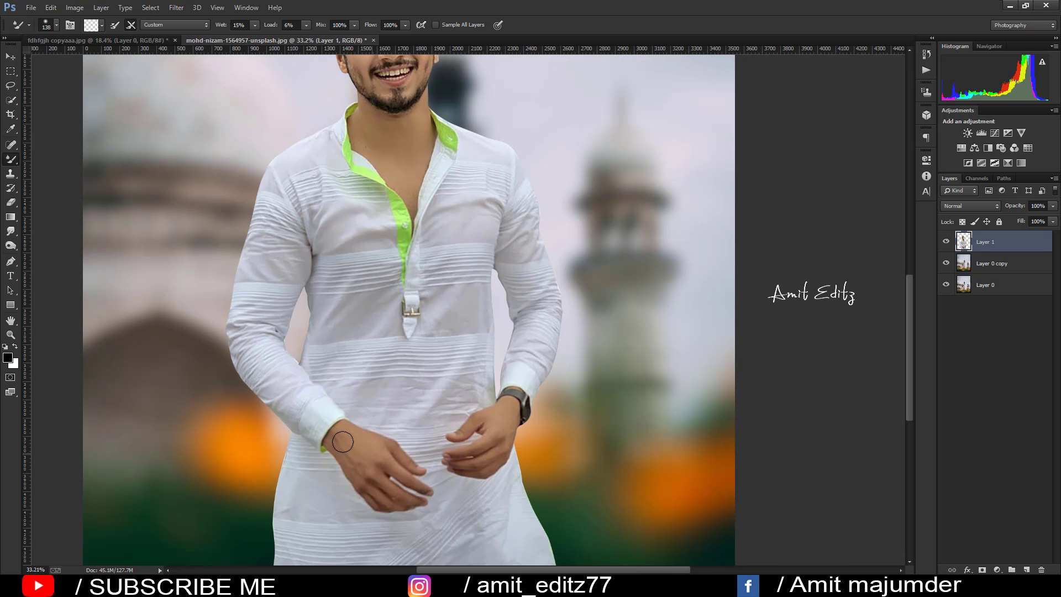
scroll(477, 346, down, 2)
scroll(467, 312, down, 3)
scroll(466, 308, up, 1)
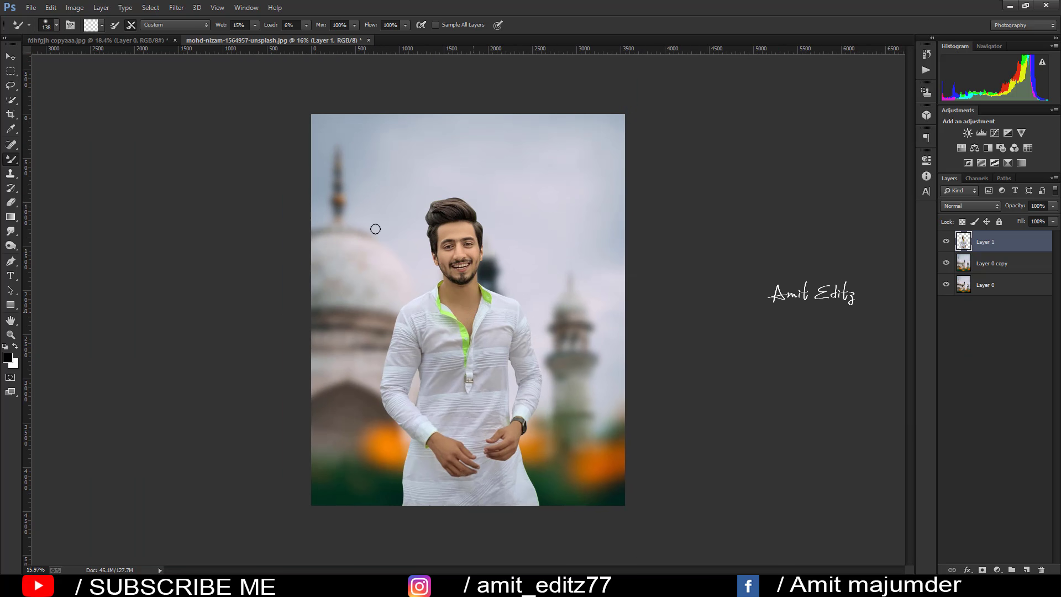
- Open the prayer-cap image Cap-Namaz-Kufi-Muslim-Prayer-Topi-Islamic-Hat.jpg
click(11, 58)
click(30, 7)
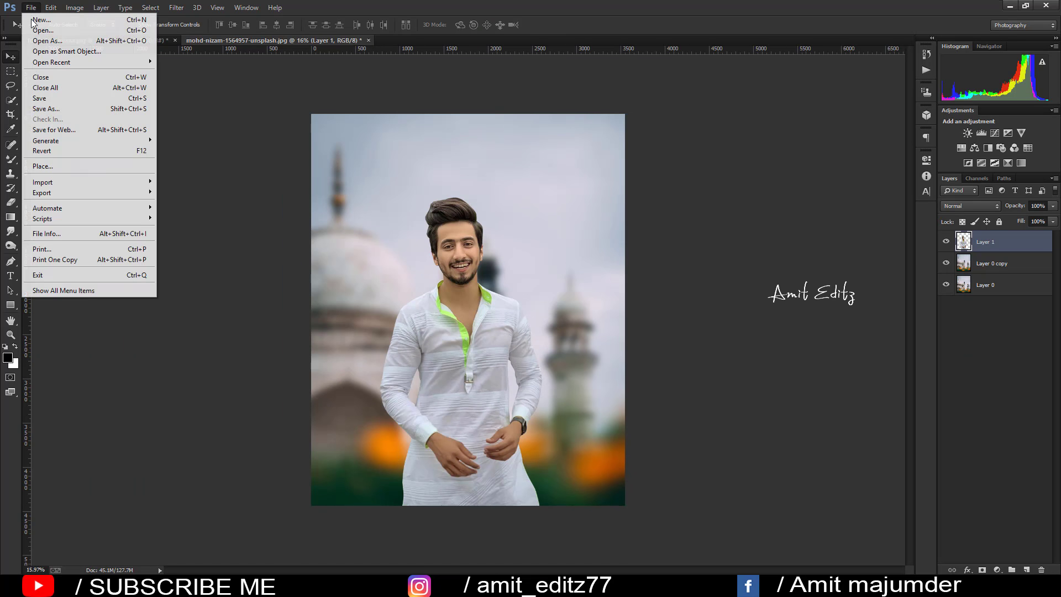
click(43, 29)
click(138, 105)
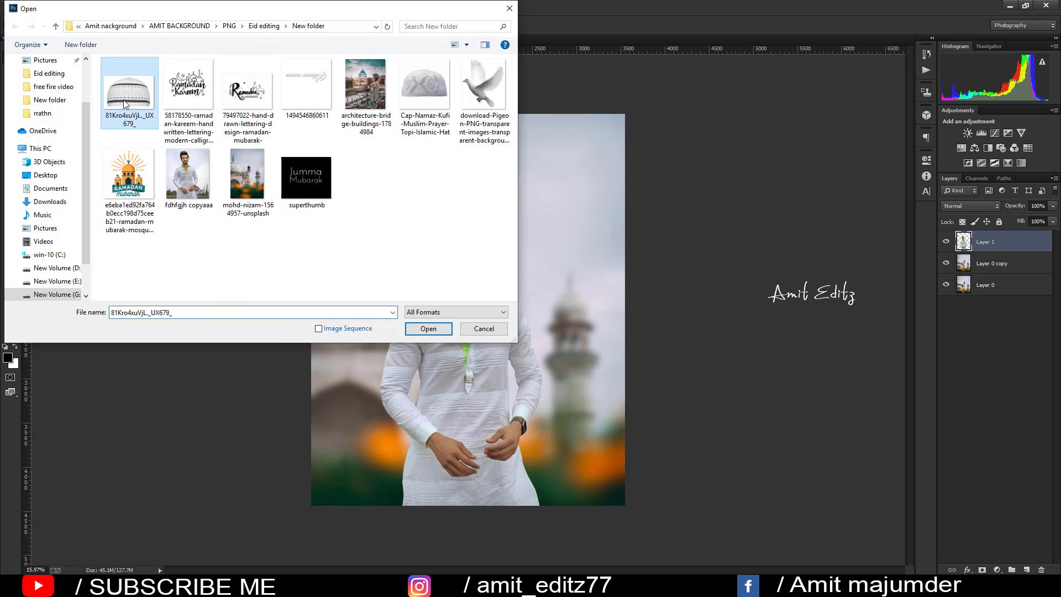
click(425, 94)
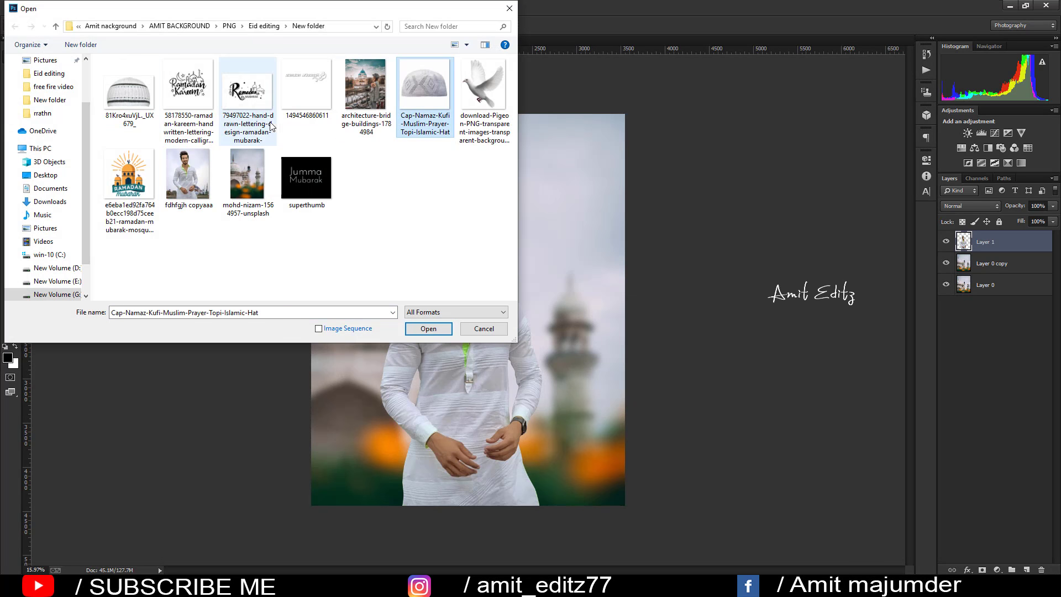
click(428, 329)
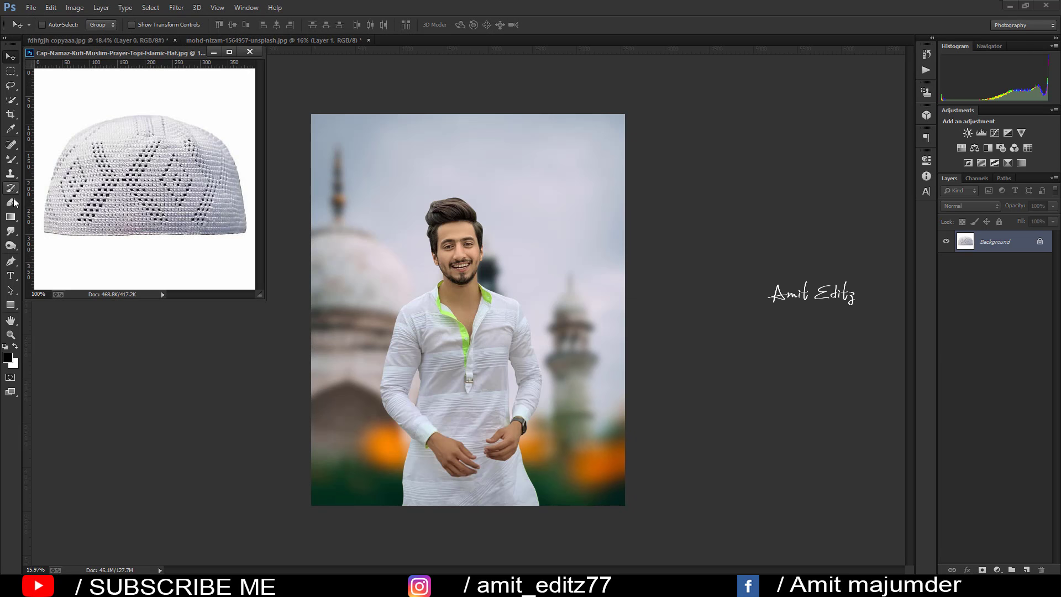
- Try the Magic Eraser on the white background, undo it, and Quick Select the knitted cap
right_click(12, 202)
click(50, 223)
click(133, 265)
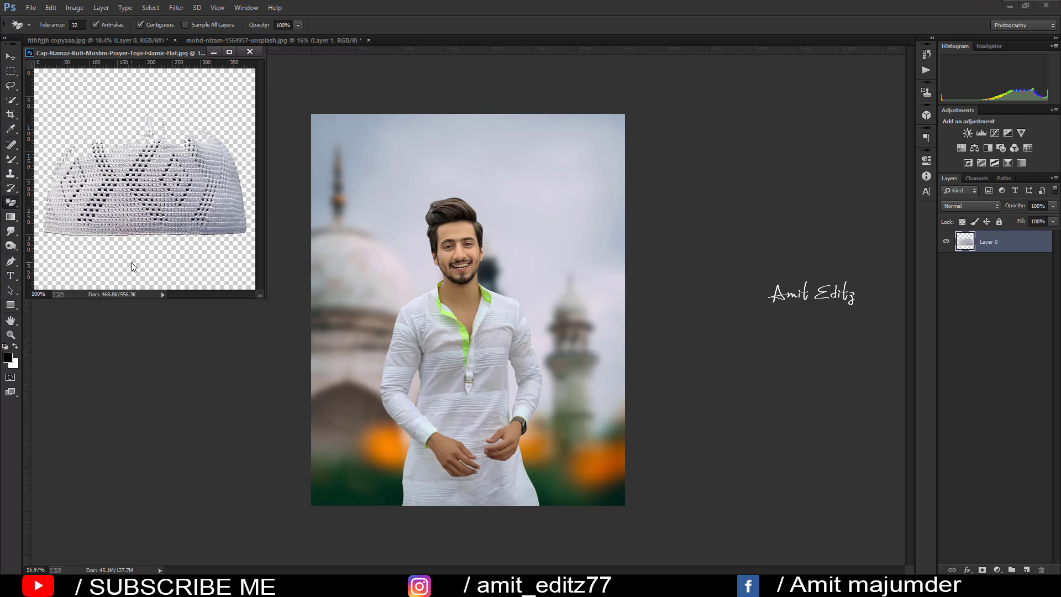
key(ctrl+z)
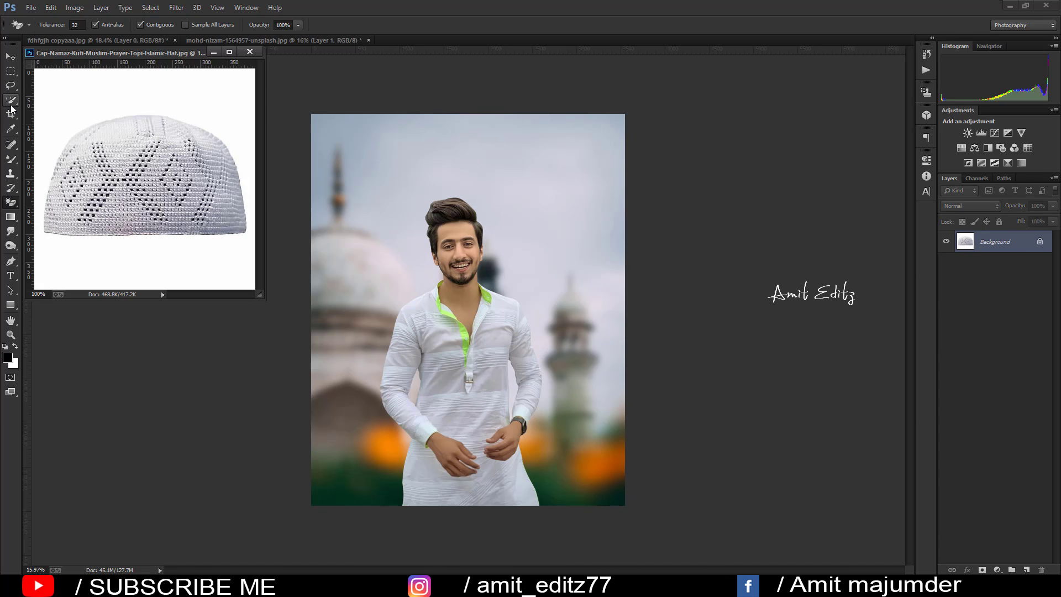
click(11, 102)
drag(187, 179, 108, 143)
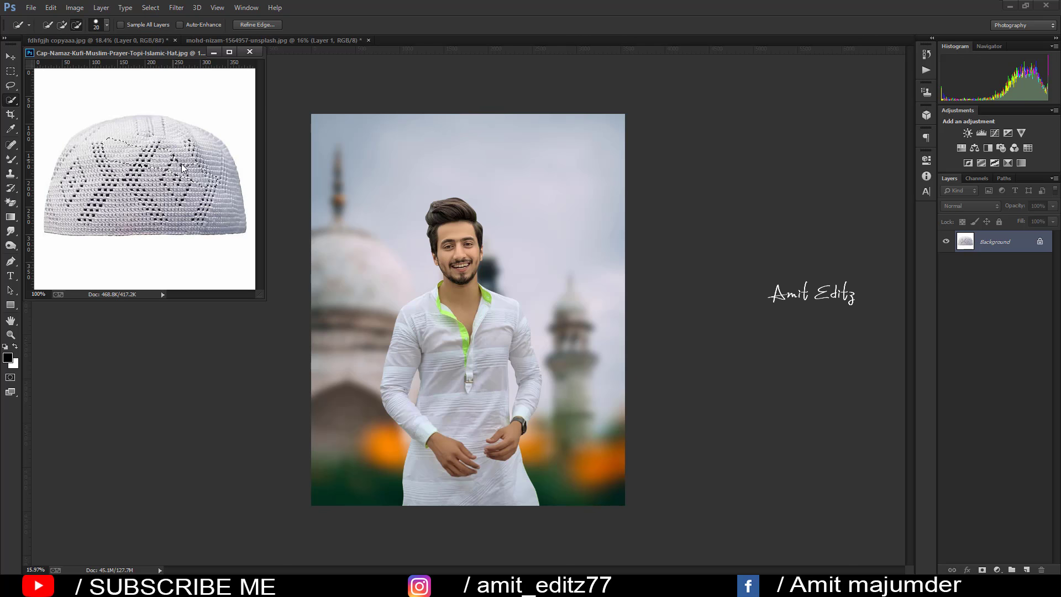
mouse_move(204, 156)
mouse_down()
mouse_move(222, 212)
mouse_move(85, 145)
mouse_up()
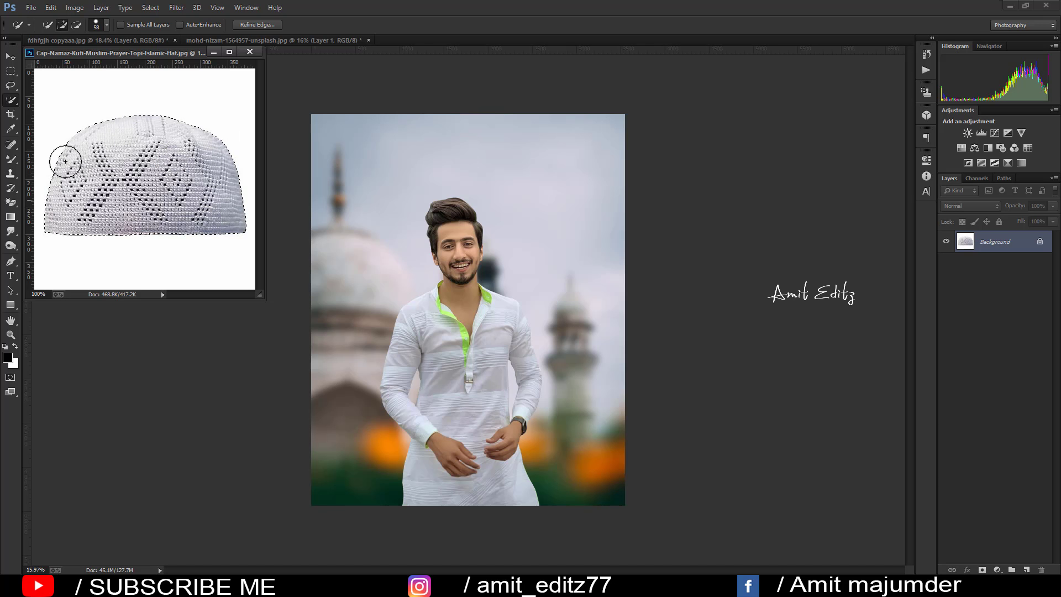
- Move the selected cap into the portrait onto the man's head
key(v)
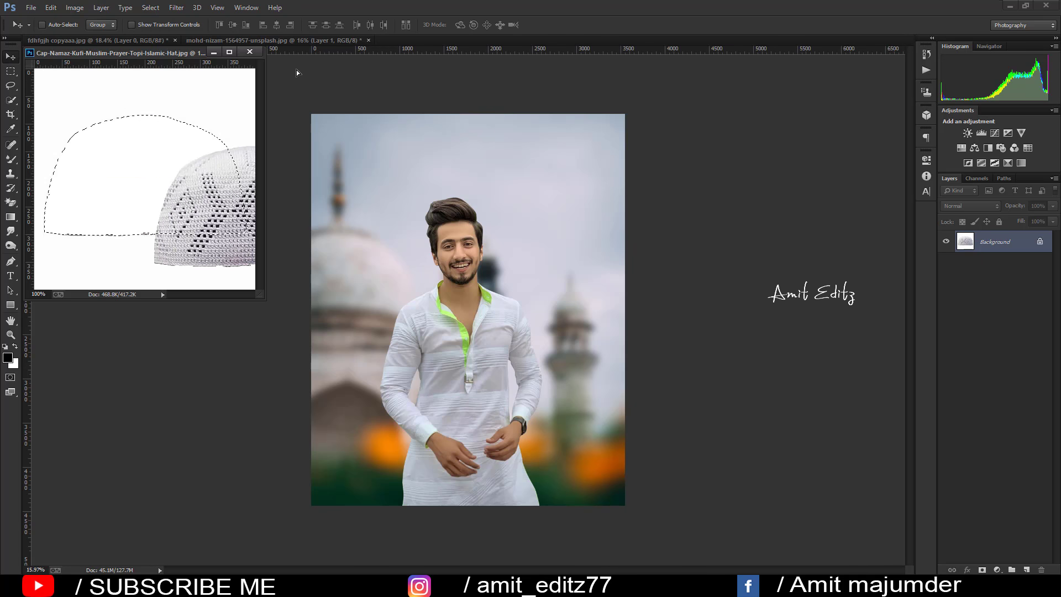
drag(132, 159, 450, 200)
scroll(444, 150, up, 2)
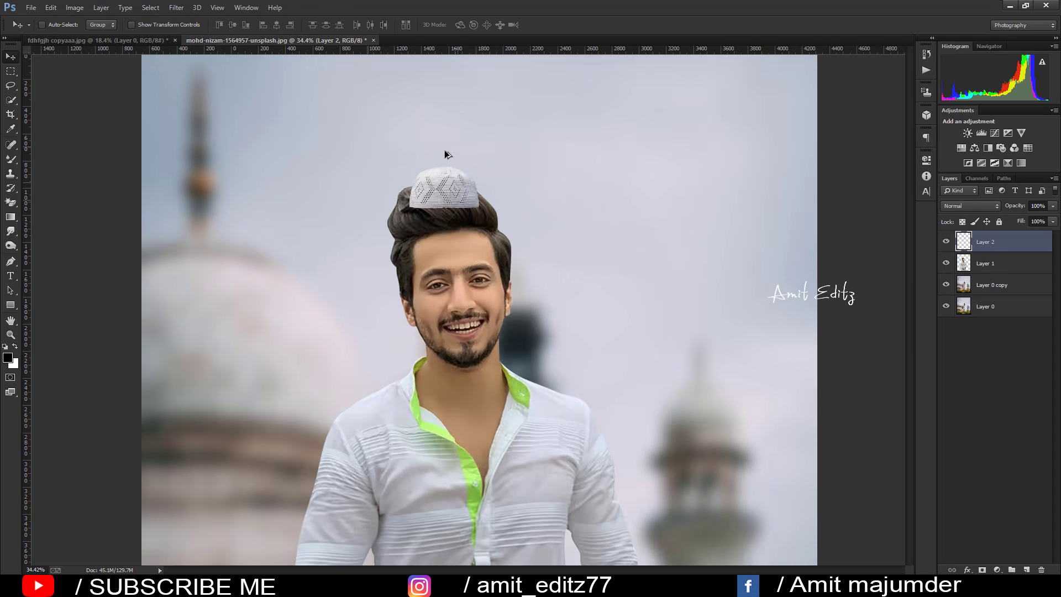
scroll(444, 150, up, 2)
scroll(469, 219, up, 1)
key(ctrl+t)
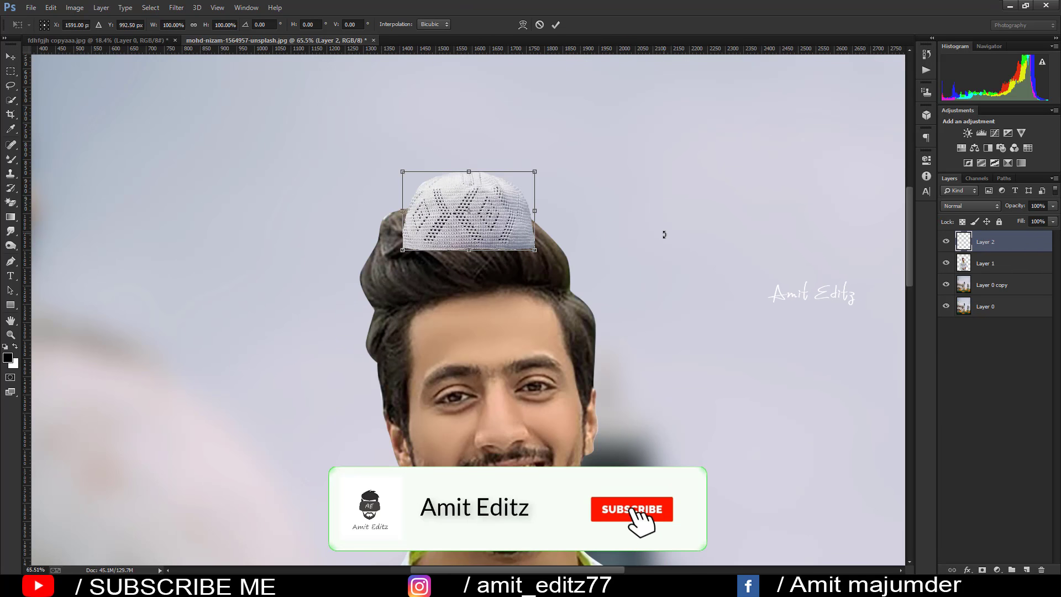
key(Return)
- Duplicate Layer 1, then scale the cap to about 146% and tilt it down onto the head
drag(985, 263, 1026, 569)
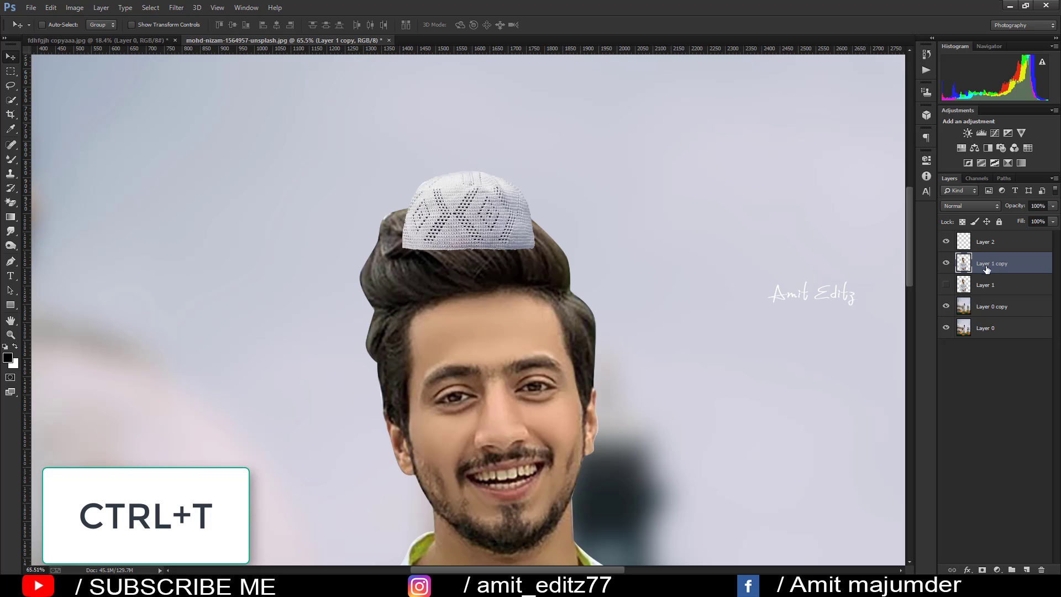
click(991, 244)
key(ctrl+t)
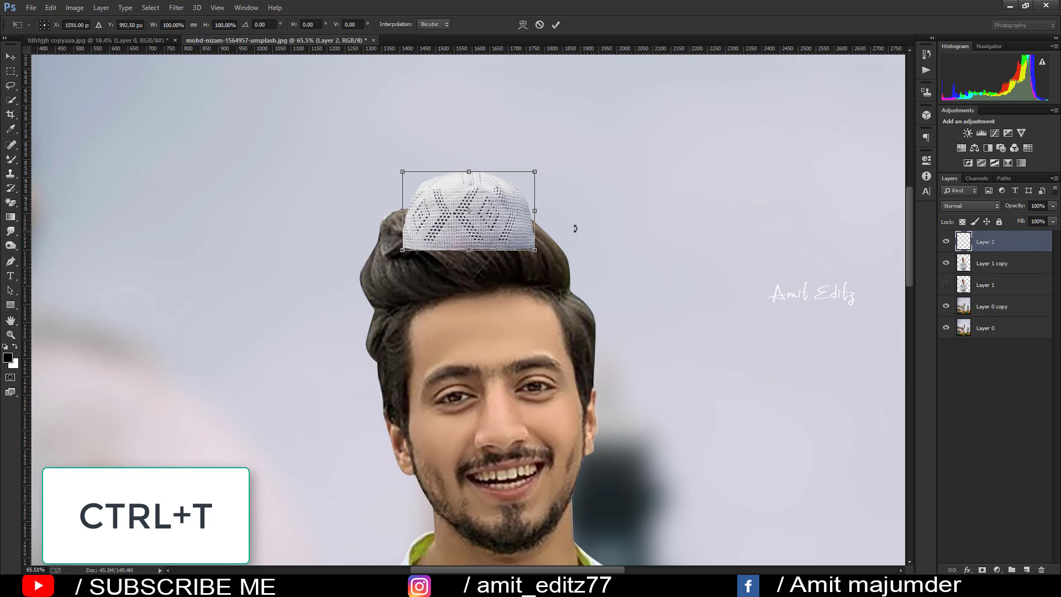
drag(540, 169, 567, 152)
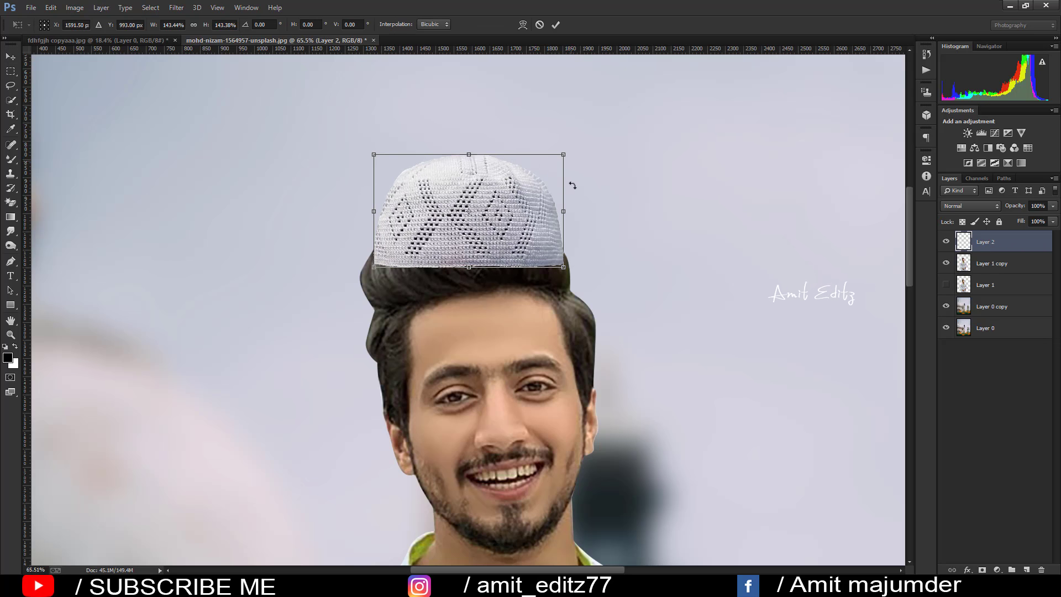
mouse_move(624, 285)
mouse_down()
mouse_move(630, 273)
mouse_move(604, 255)
mouse_up()
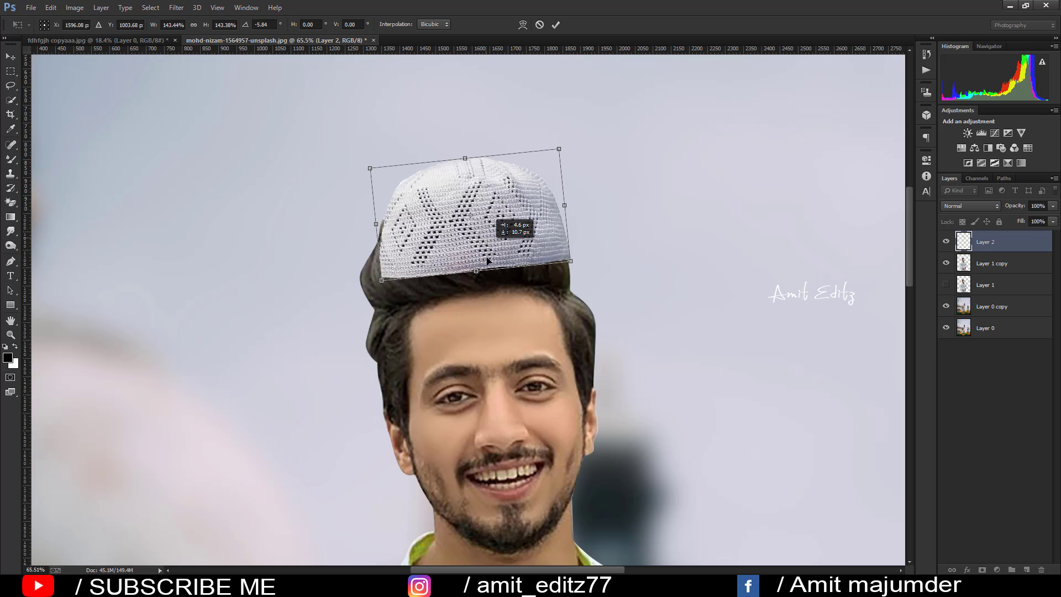
drag(484, 239, 487, 281)
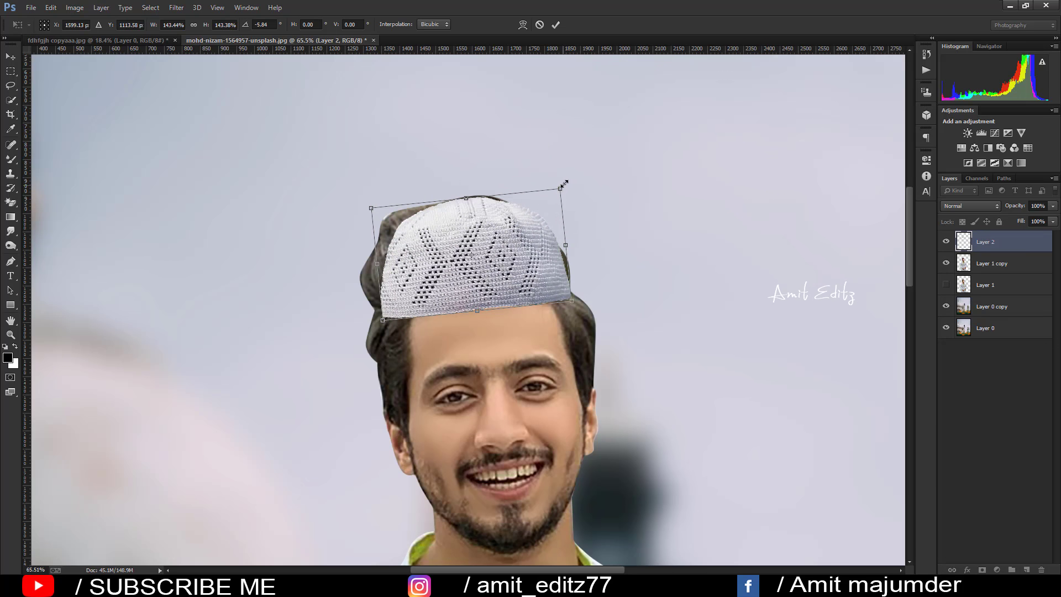
drag(564, 183, 573, 180)
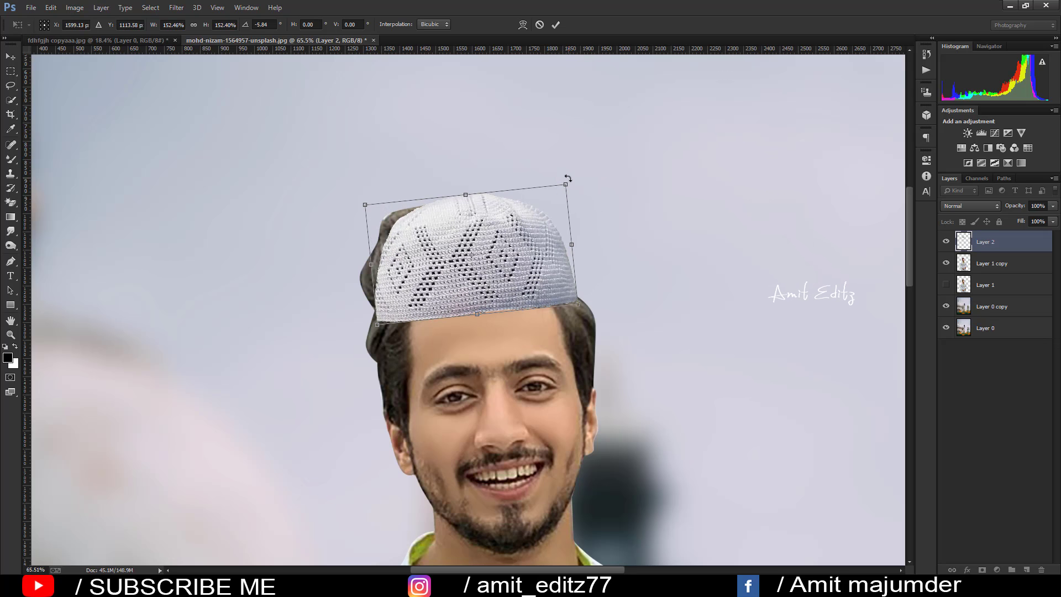
drag(565, 182, 562, 186)
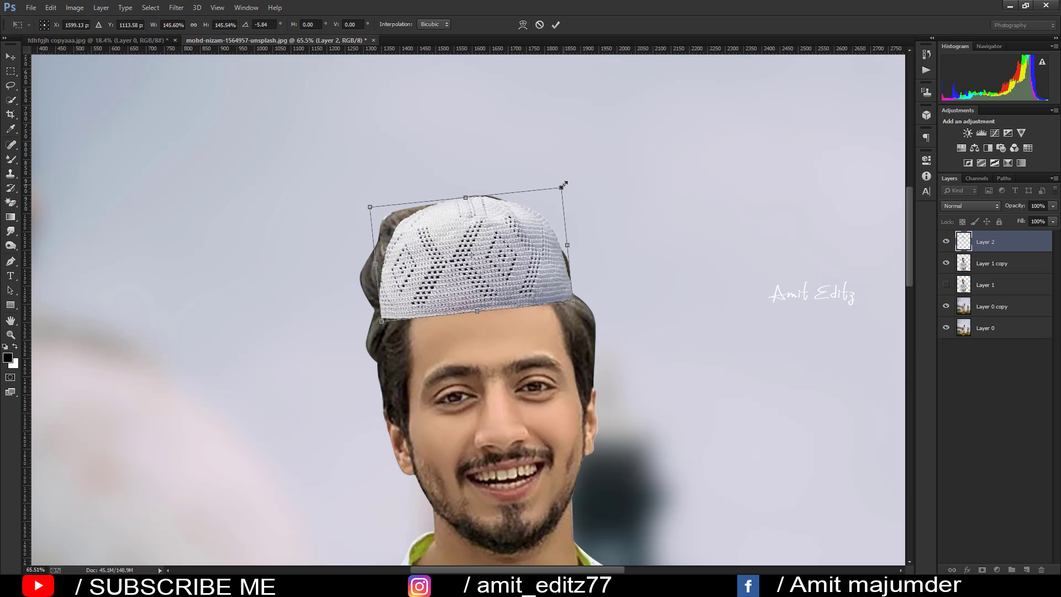
key(Return)
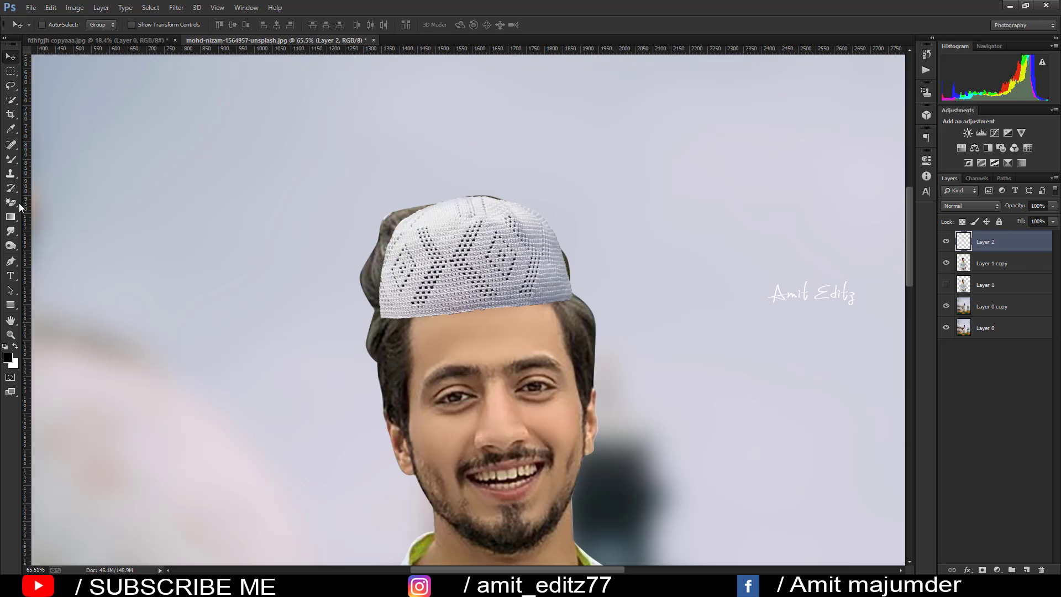
- With the standard Eraser, remove hair poking out at the cap's left and right edges on Layer 1 copy, then reselect Layer 2
right_click(19, 207)
click(56, 201)
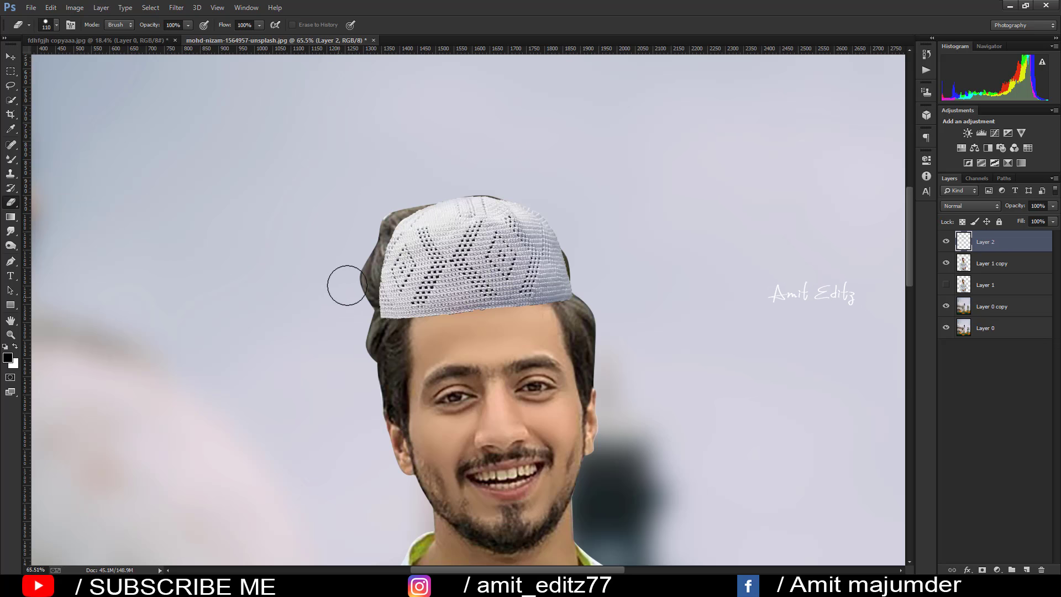
click(990, 269)
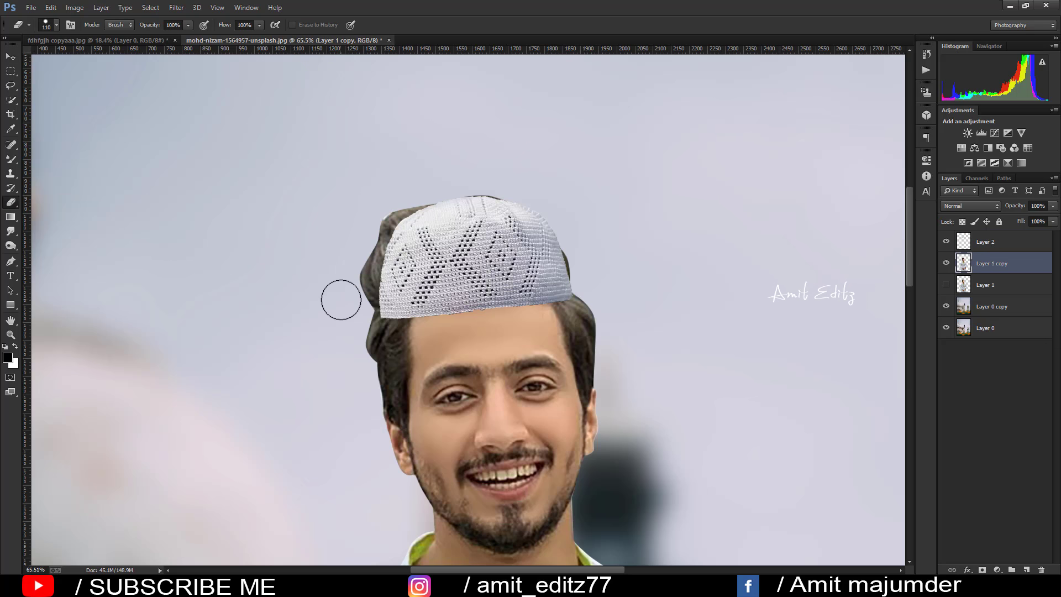
mouse_move(341, 298)
mouse_down()
mouse_move(382, 238)
mouse_move(573, 246)
mouse_move(553, 230)
mouse_up()
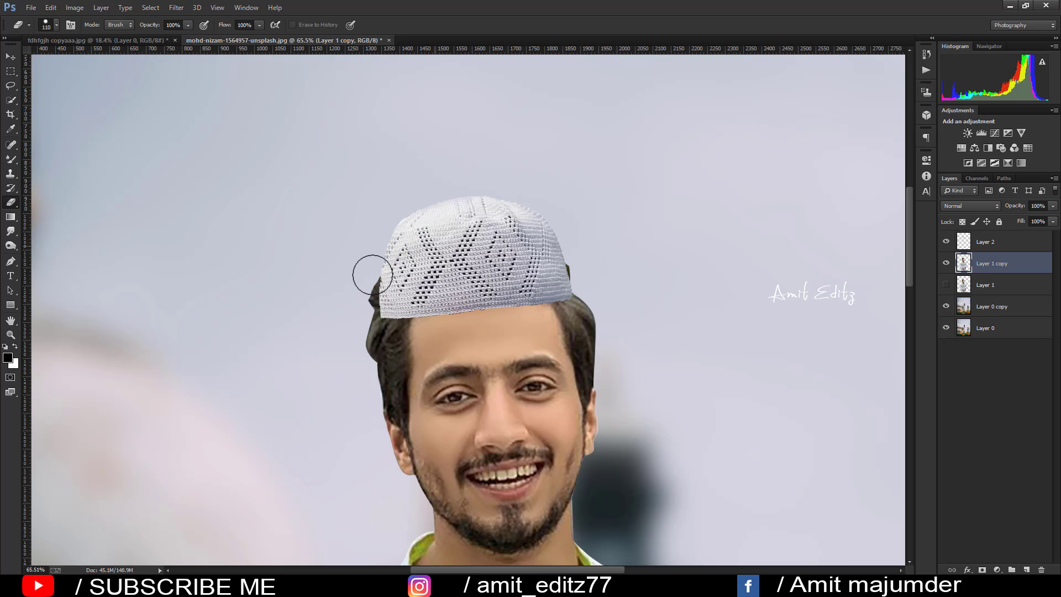
drag(367, 277, 361, 300)
drag(568, 247, 578, 261)
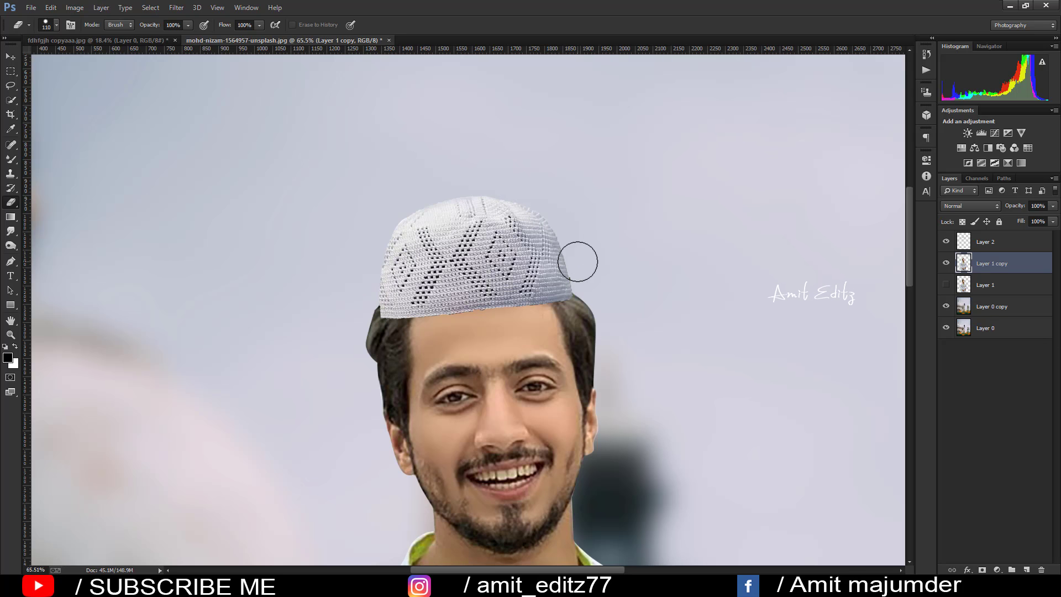
click(10, 56)
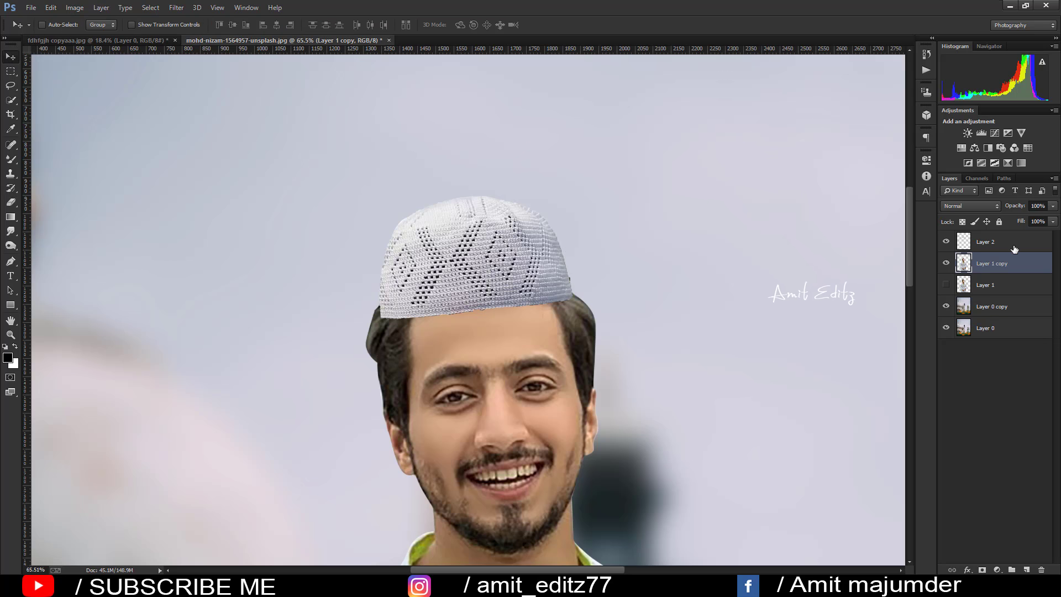
click(995, 241)
- Warp Layer 2's cap, curving its bottom corners and pulling its upper right down to hug the head
key(ctrl+t)
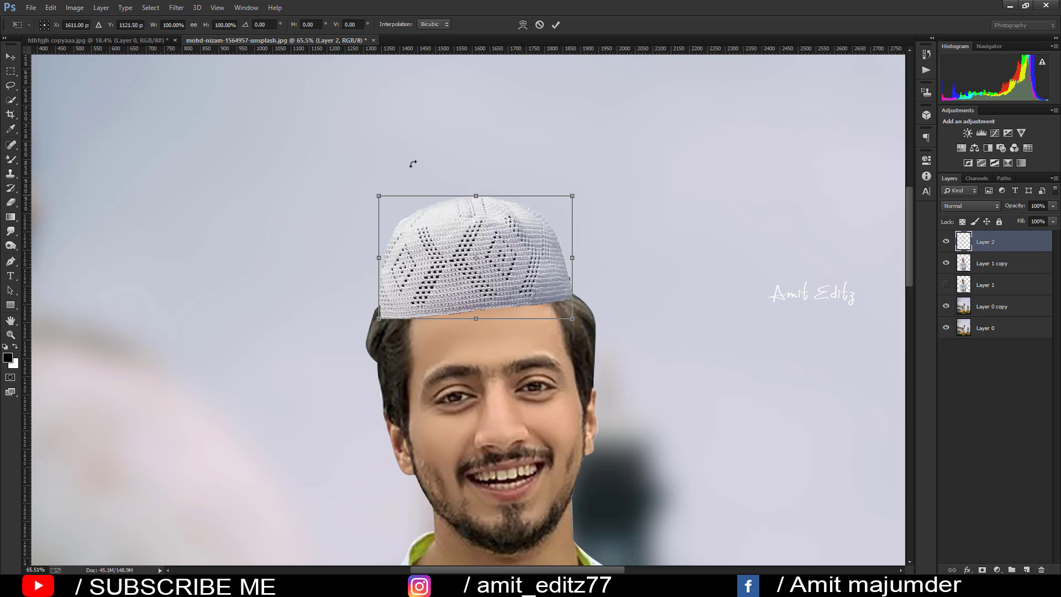
click(523, 25)
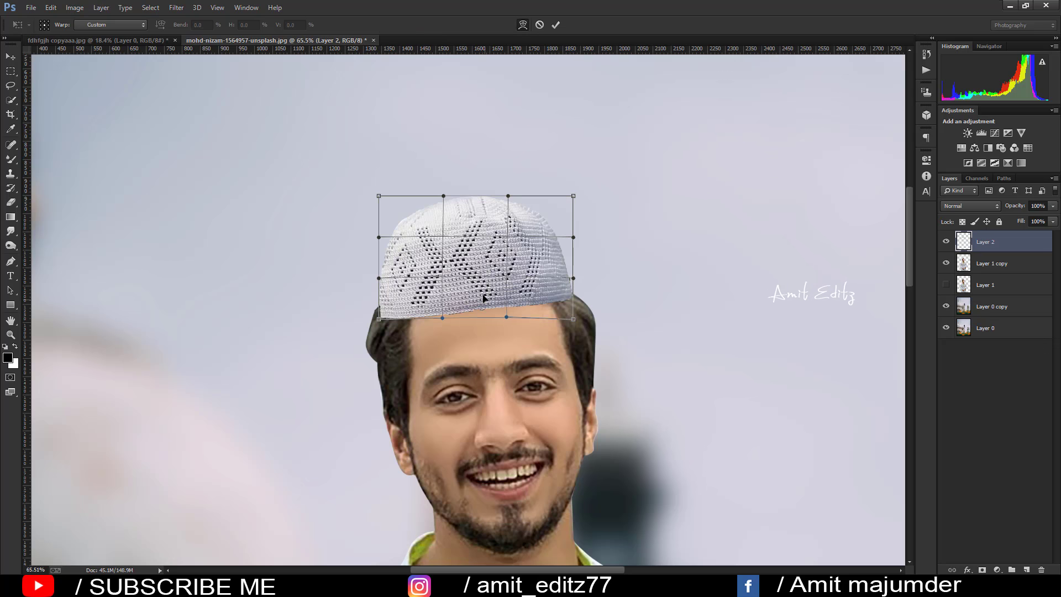
drag(488, 301, 372, 325)
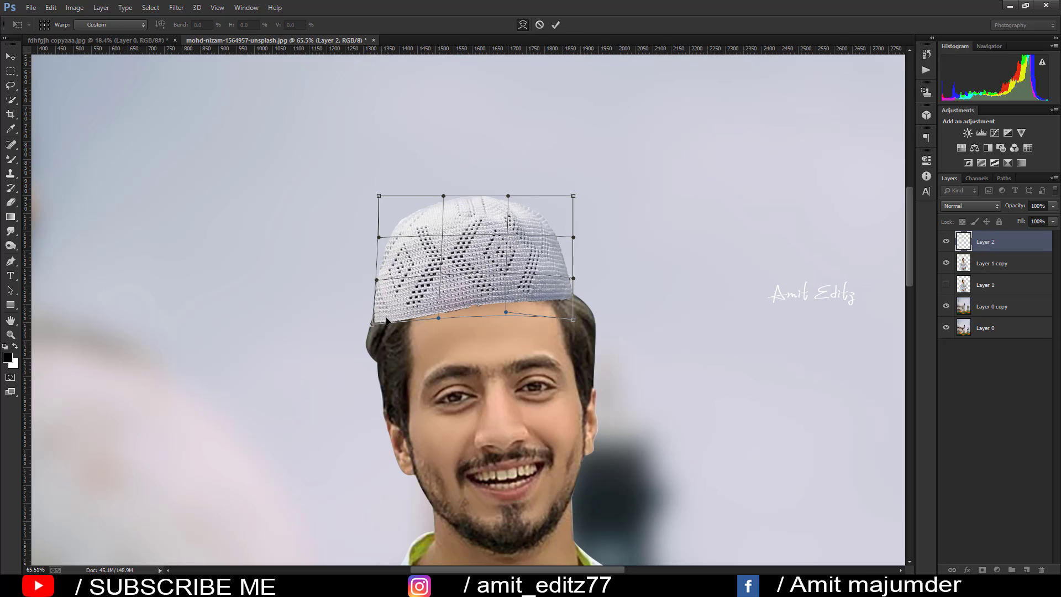
drag(442, 314, 437, 311)
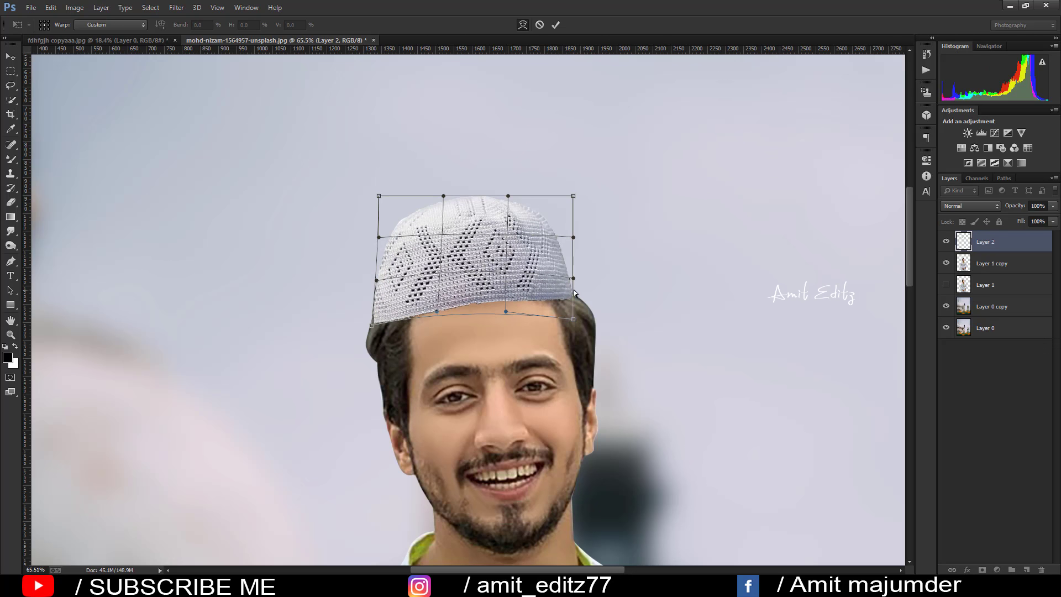
drag(571, 295, 580, 298)
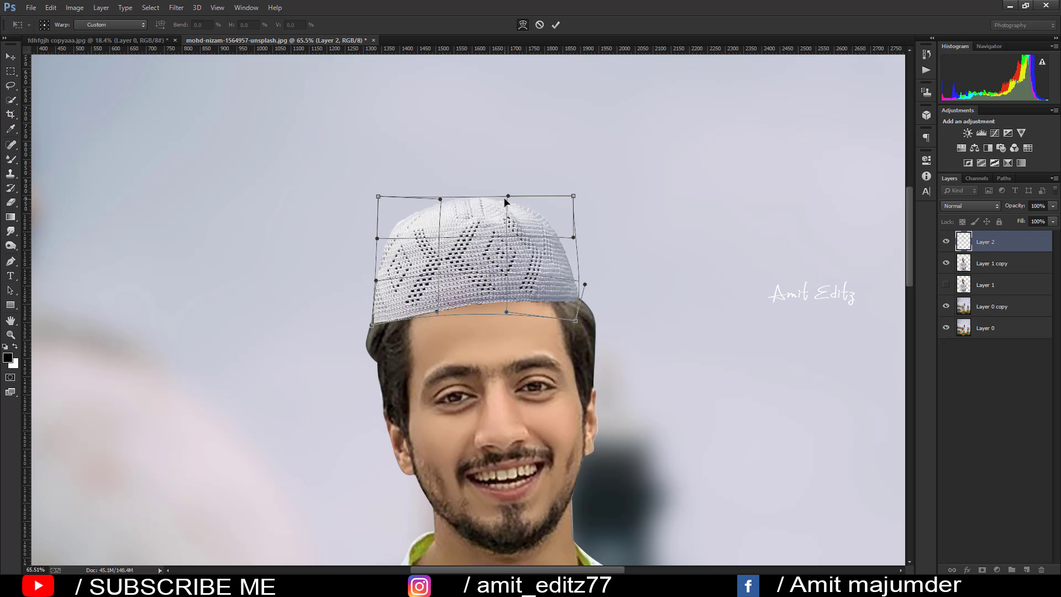
drag(508, 197, 505, 202)
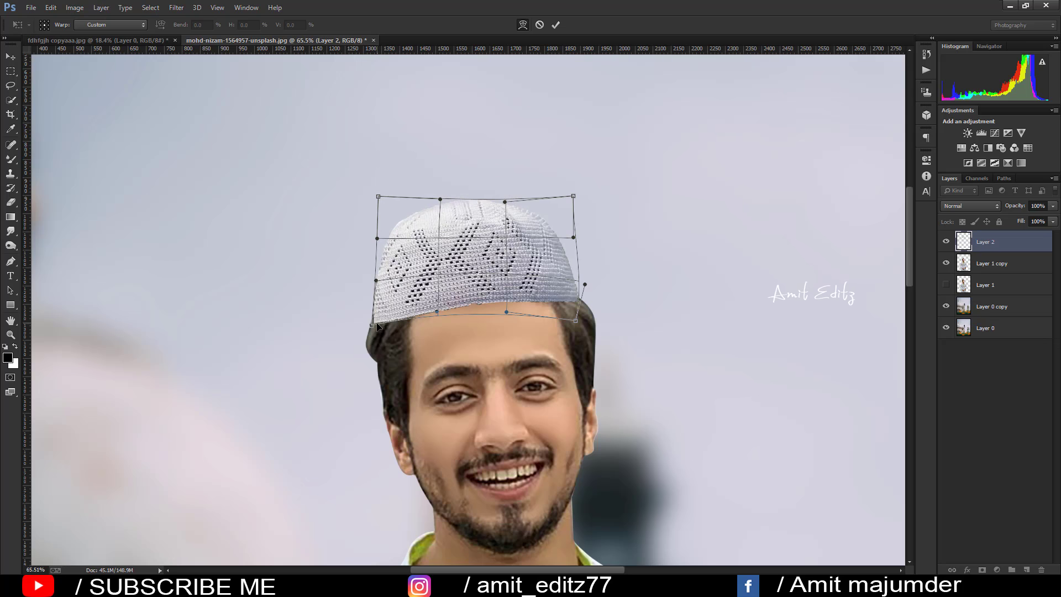
drag(372, 326, 371, 326)
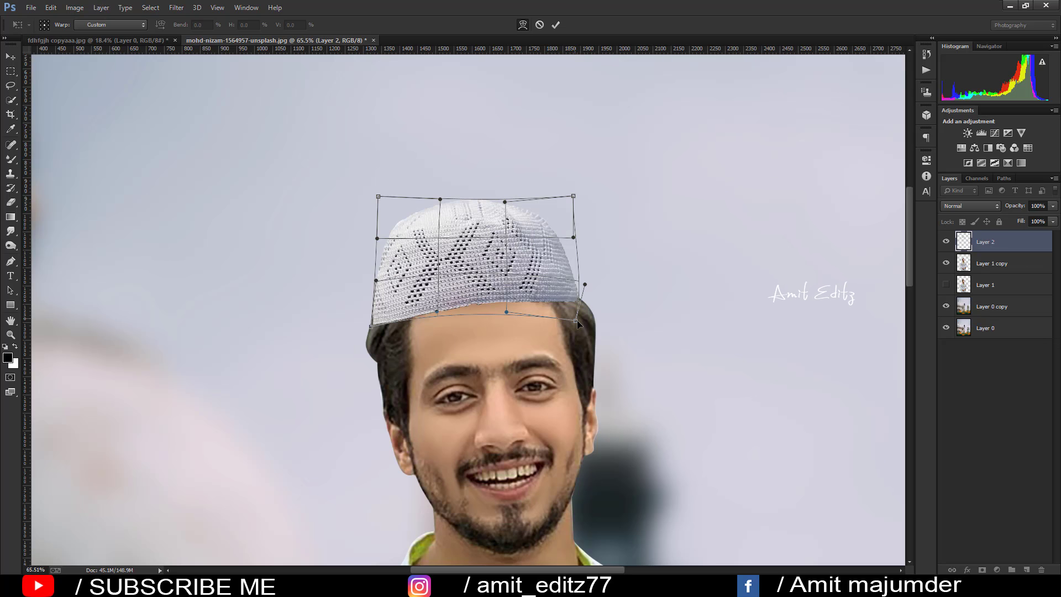
drag(576, 320, 584, 326)
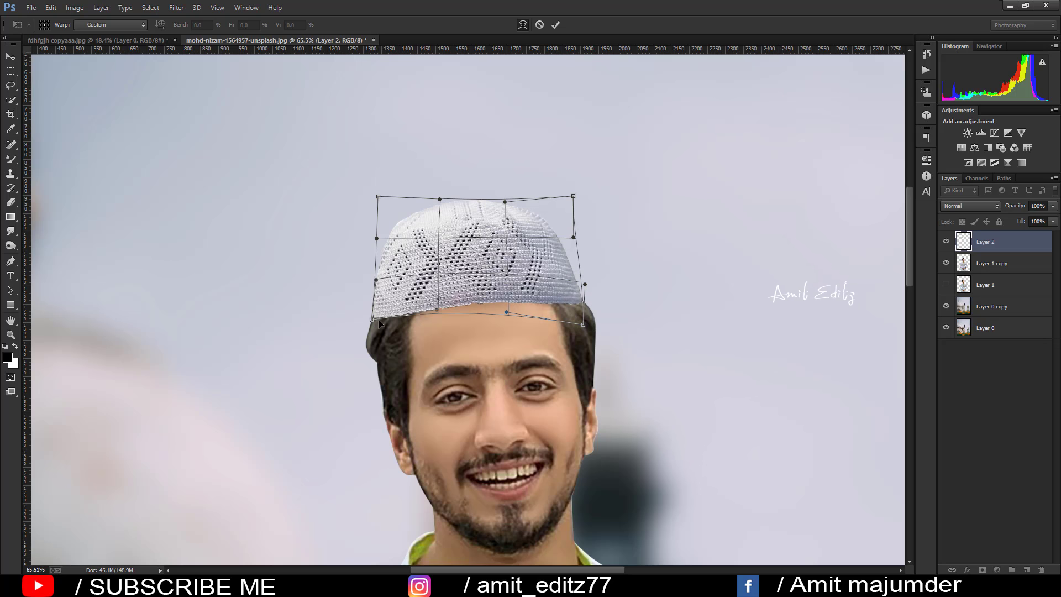
drag(416, 307, 411, 308)
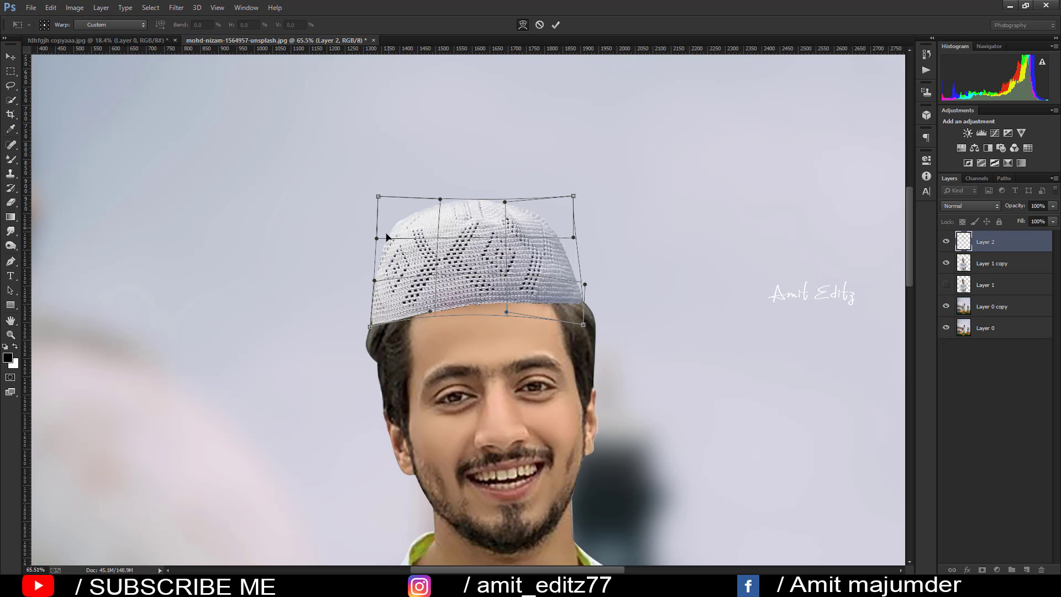
drag(535, 216, 537, 216)
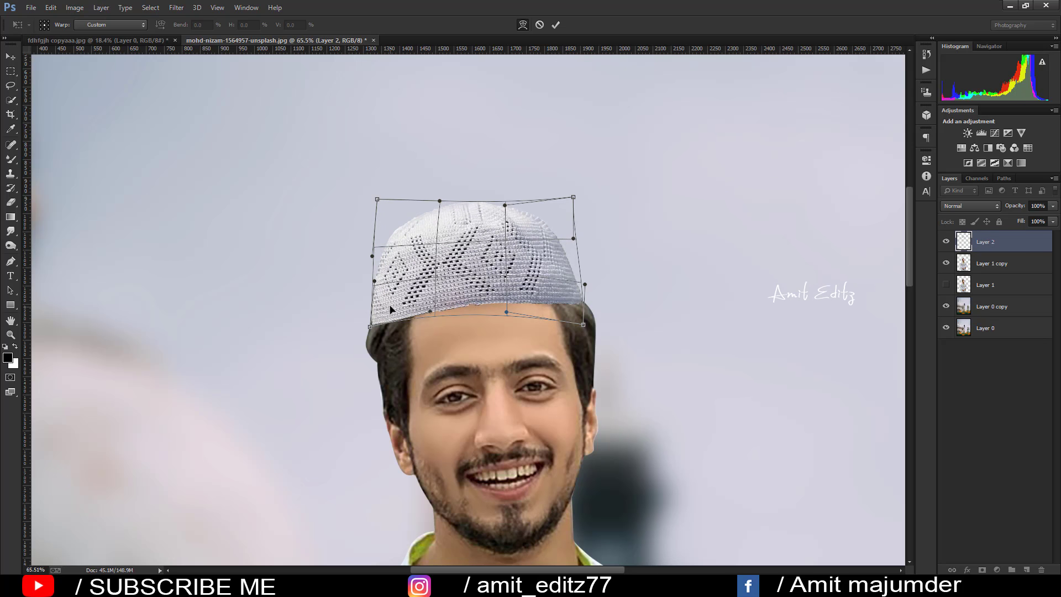
drag(390, 309, 390, 309)
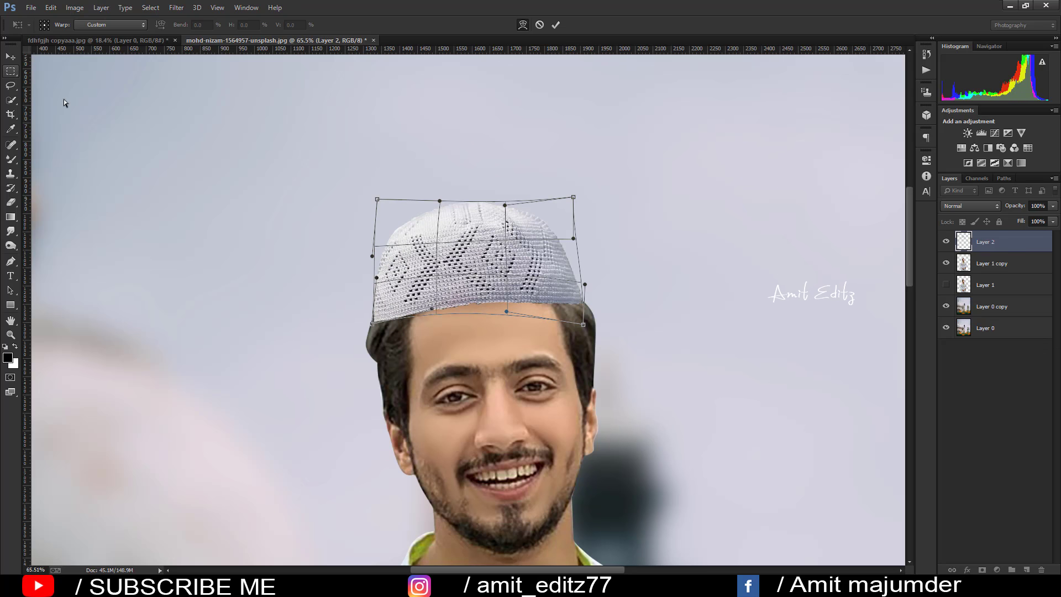
key(Return)
- Warp the cap again, lifting its bottom-left corner slightly
key(v)
scroll(443, 270, down, 2)
scroll(443, 271, down, 3)
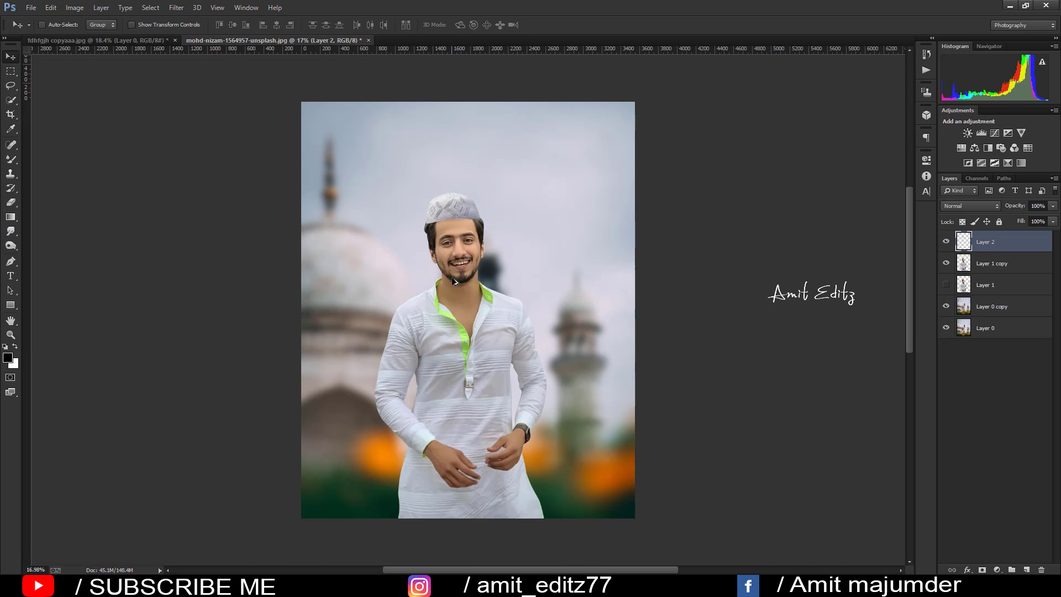
scroll(424, 151, up, 2)
scroll(445, 190, up, 2)
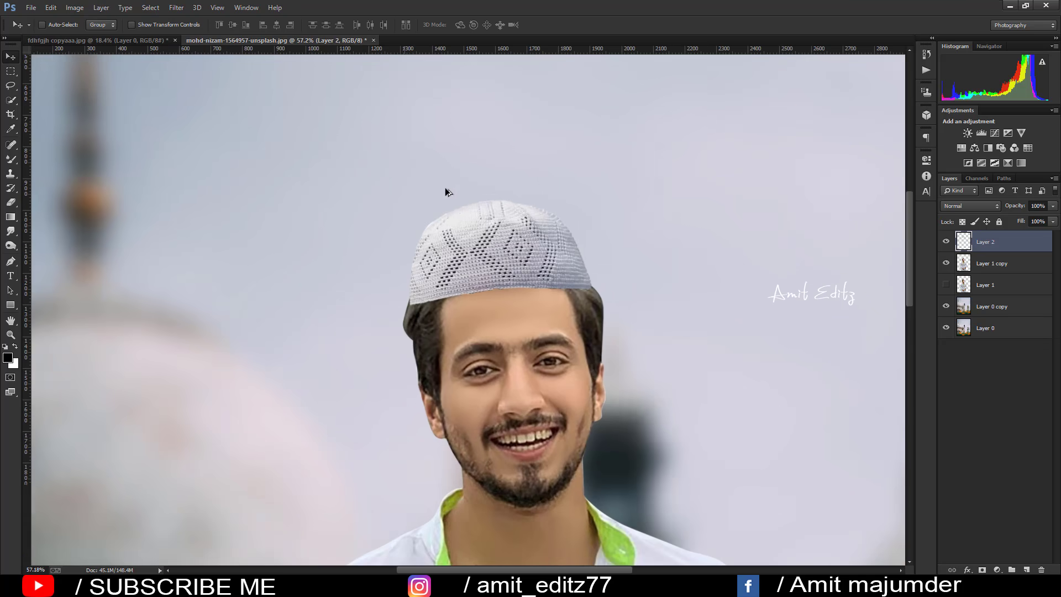
scroll(498, 293, up, 1)
key(ctrl+t)
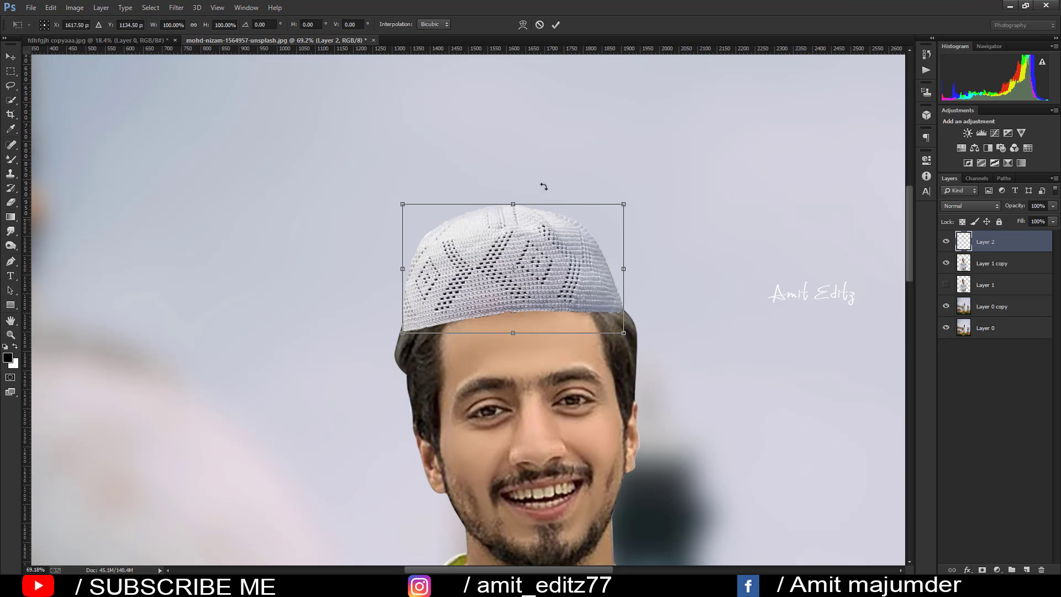
click(523, 25)
drag(403, 333, 402, 329)
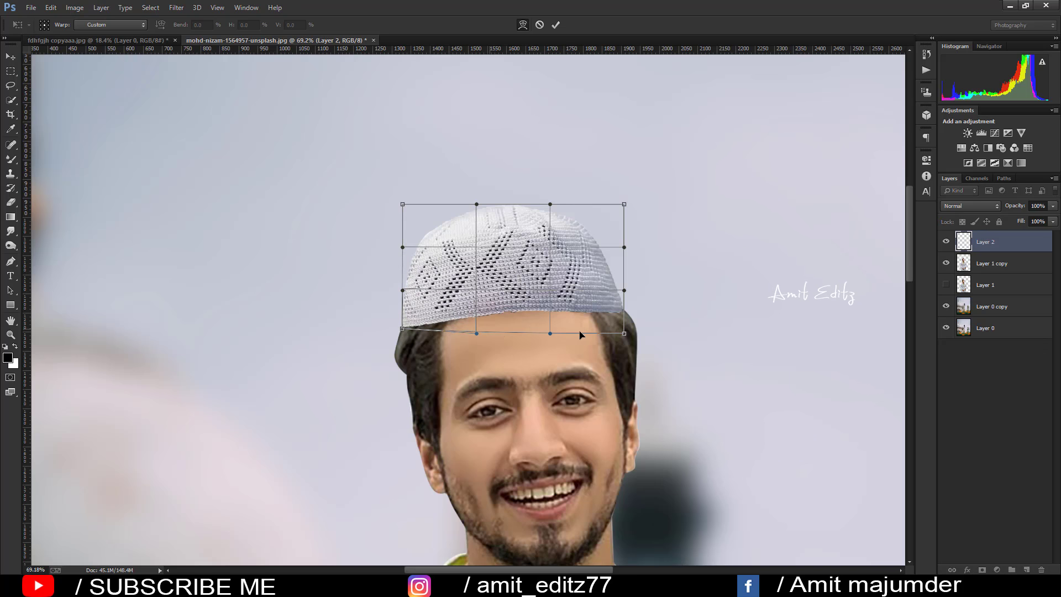
key(Return)
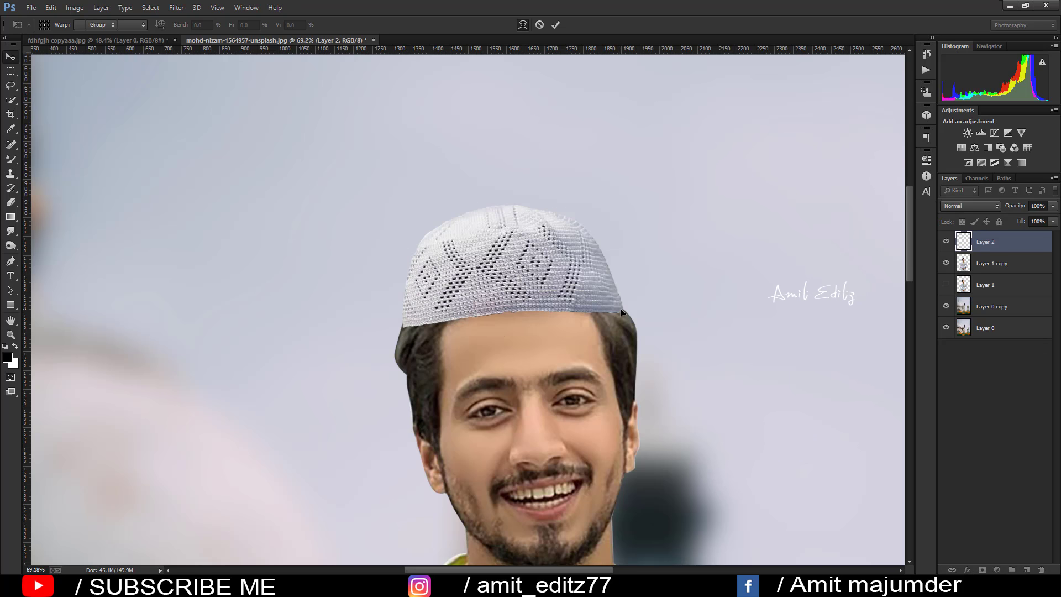
- Fit the image in view and rotate the cap a fraction of a degree to level it
key(ctrl+0)
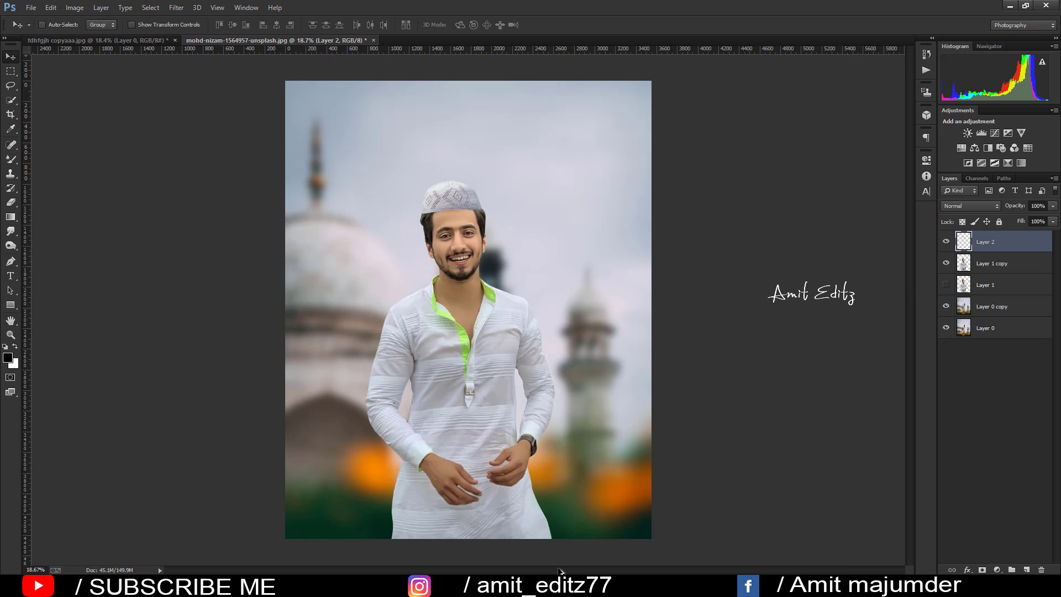
scroll(460, 151, up, 5)
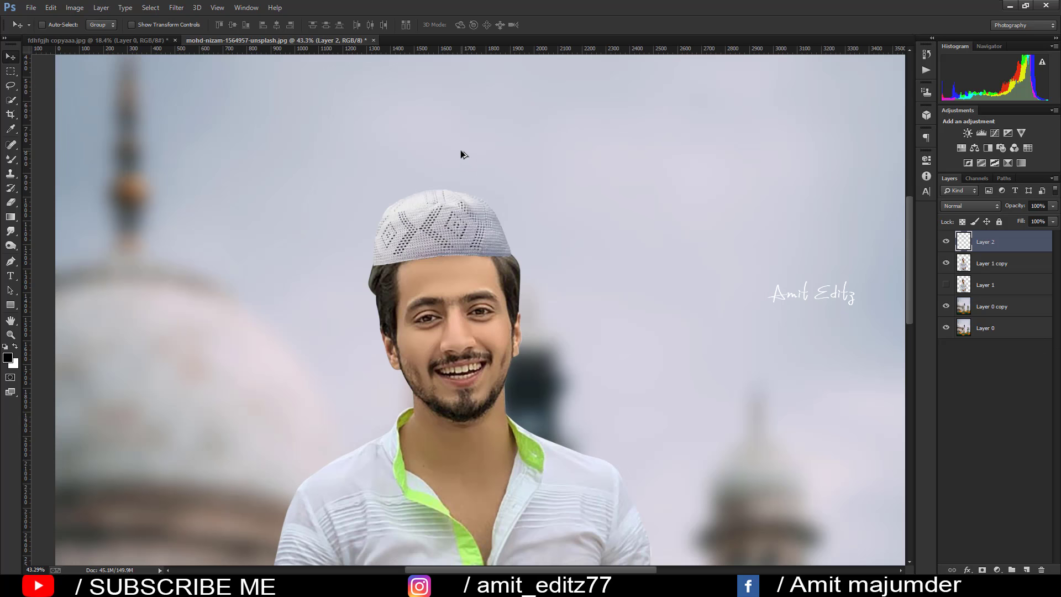
key(ctrl+t)
drag(545, 256, 541, 256)
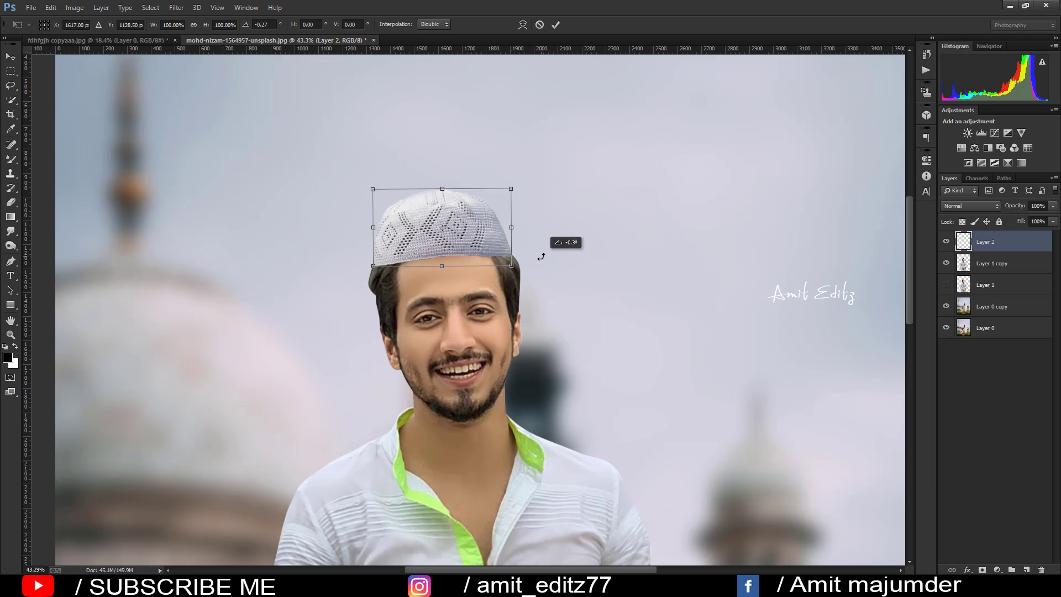
key(Return)
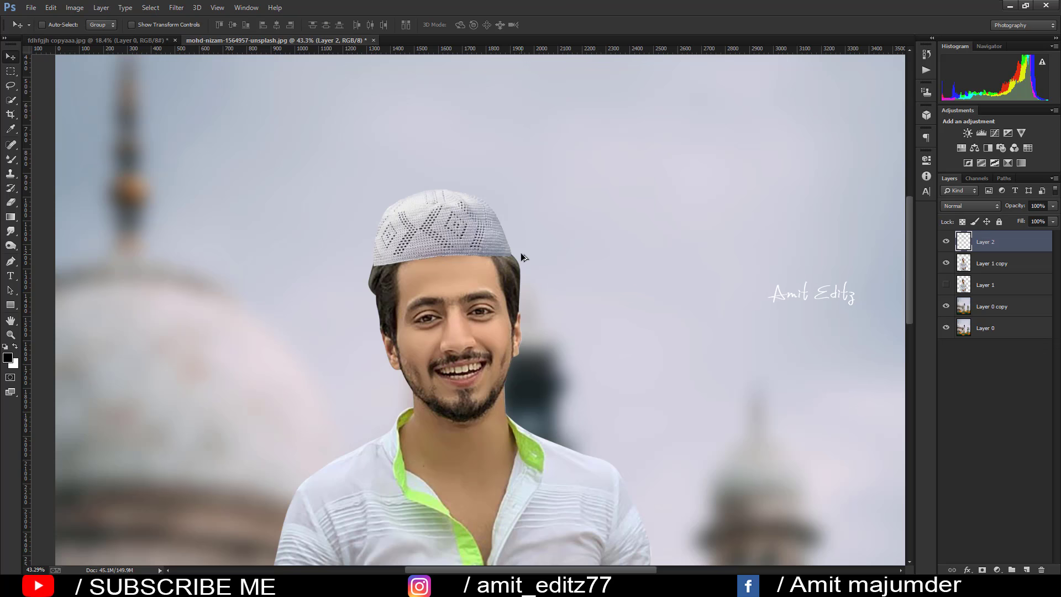
scroll(522, 256, up, 2)
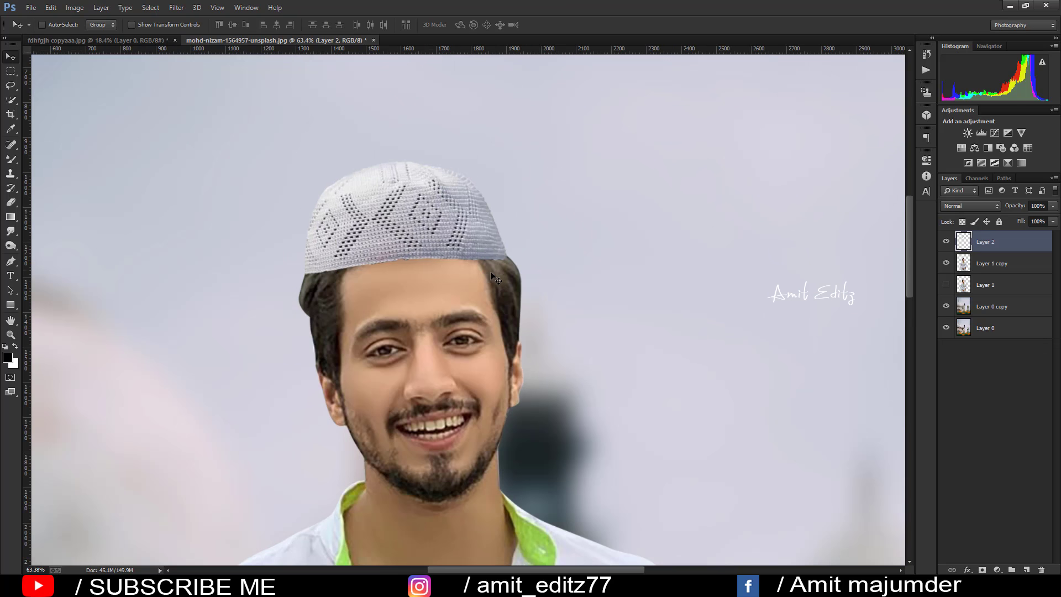
- Warp the cap so its crown bulges upward and its left and lower edges follow the head
key(ctrl+t)
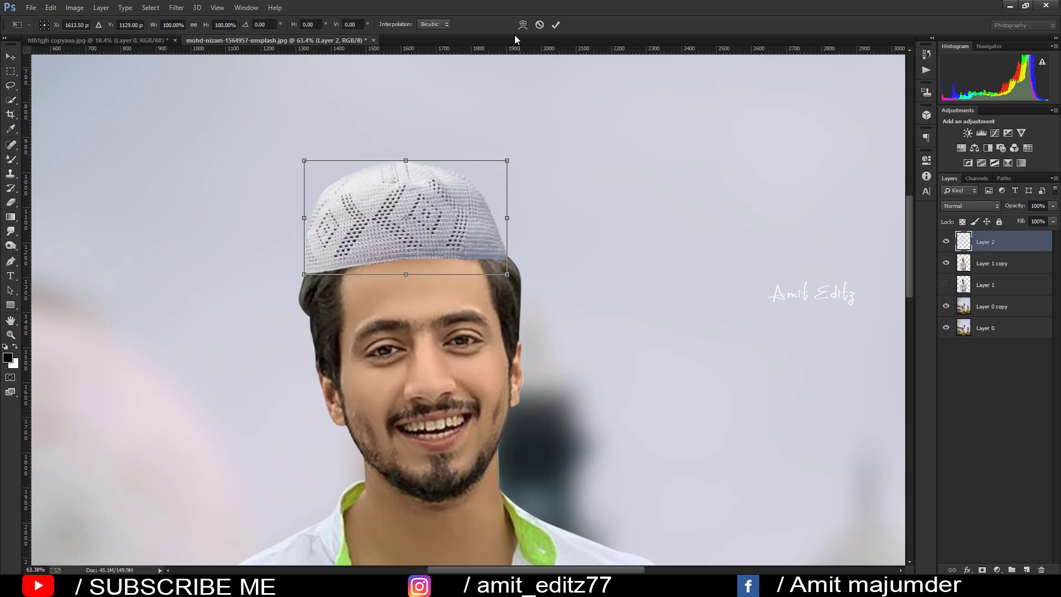
click(522, 25)
drag(472, 182, 474, 179)
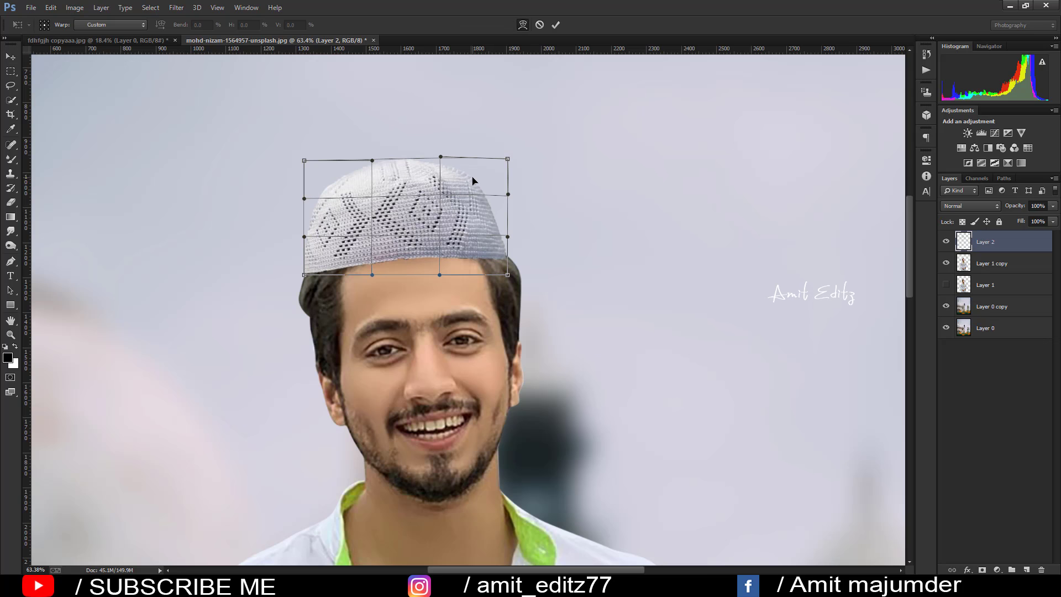
drag(314, 261, 314, 264)
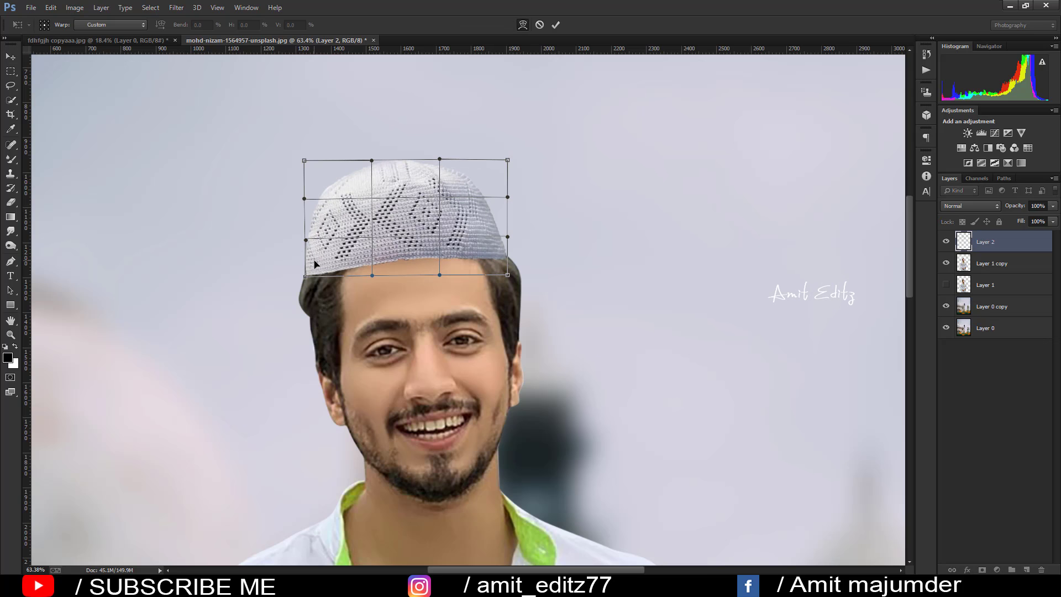
mouse_move(341, 209)
mouse_down()
mouse_move(430, 189)
mouse_move(407, 178)
mouse_up()
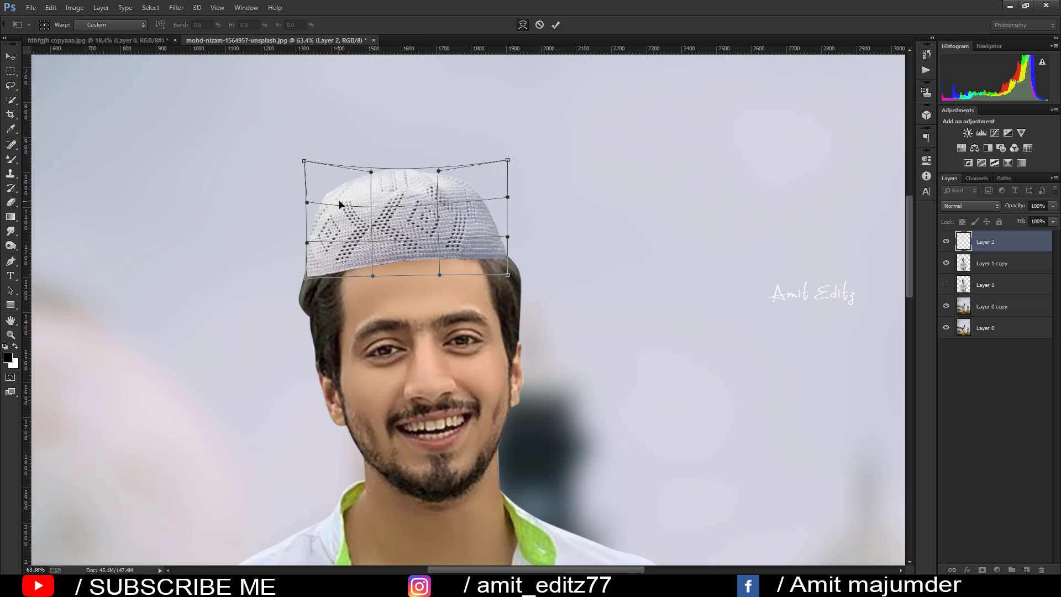
drag(340, 204, 345, 199)
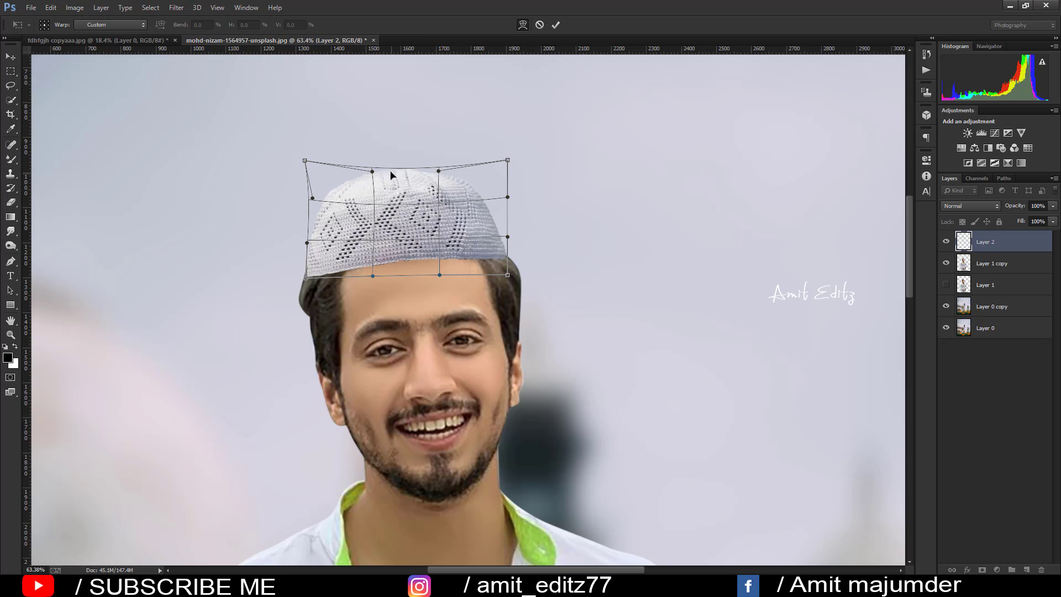
drag(390, 172, 390, 170)
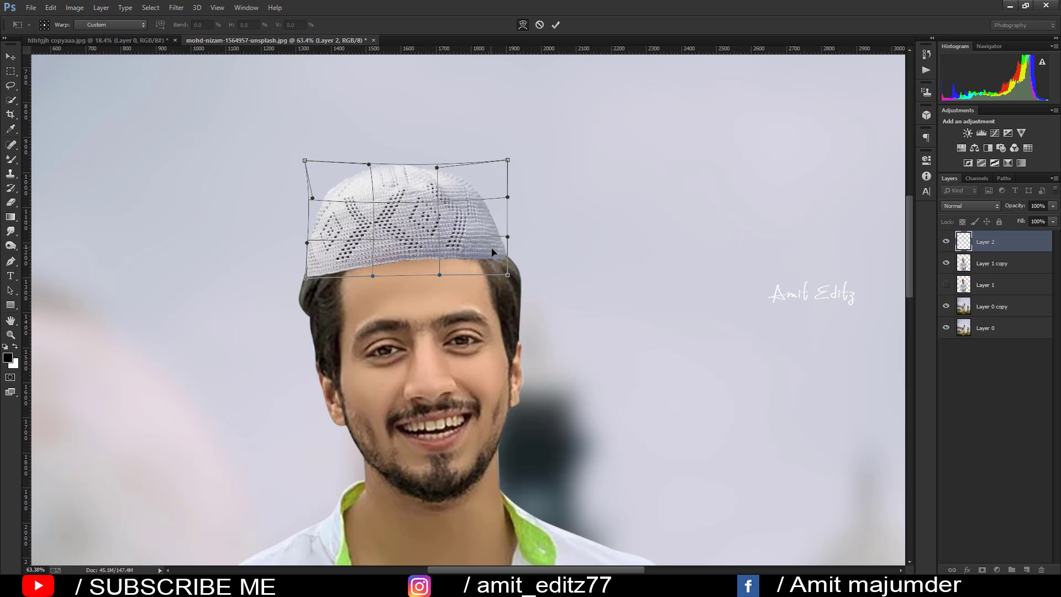
mouse_move(331, 270)
mouse_down()
mouse_move(307, 275)
mouse_move(311, 284)
mouse_up()
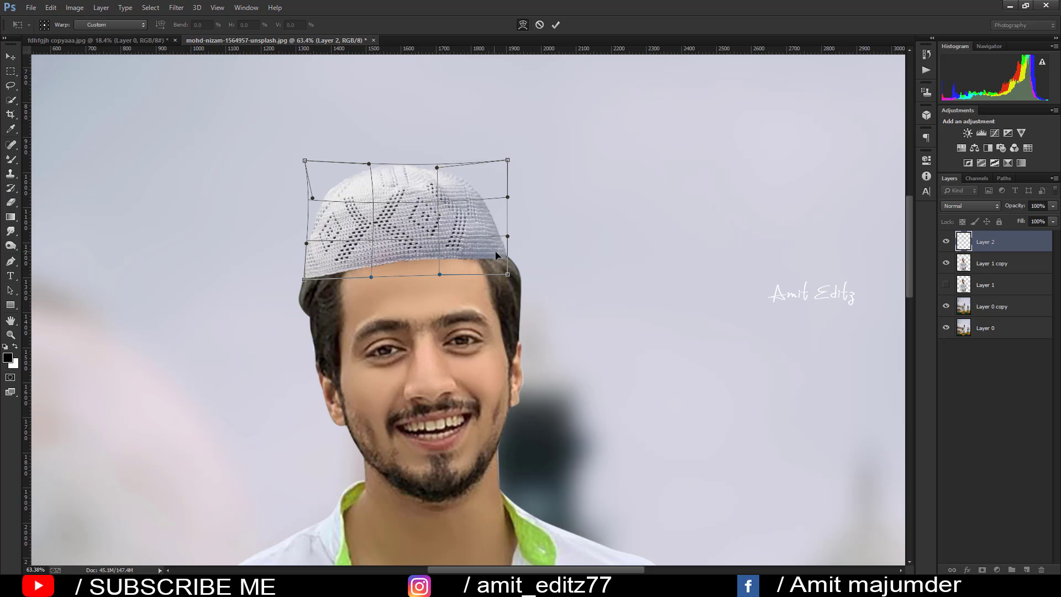
drag(476, 184, 476, 186)
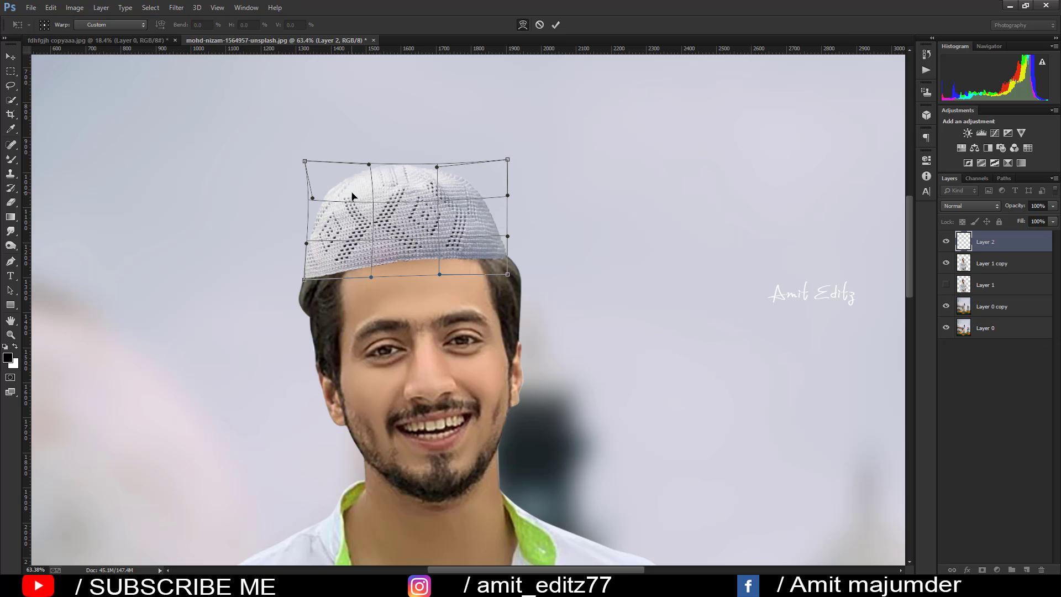
drag(352, 196, 350, 197)
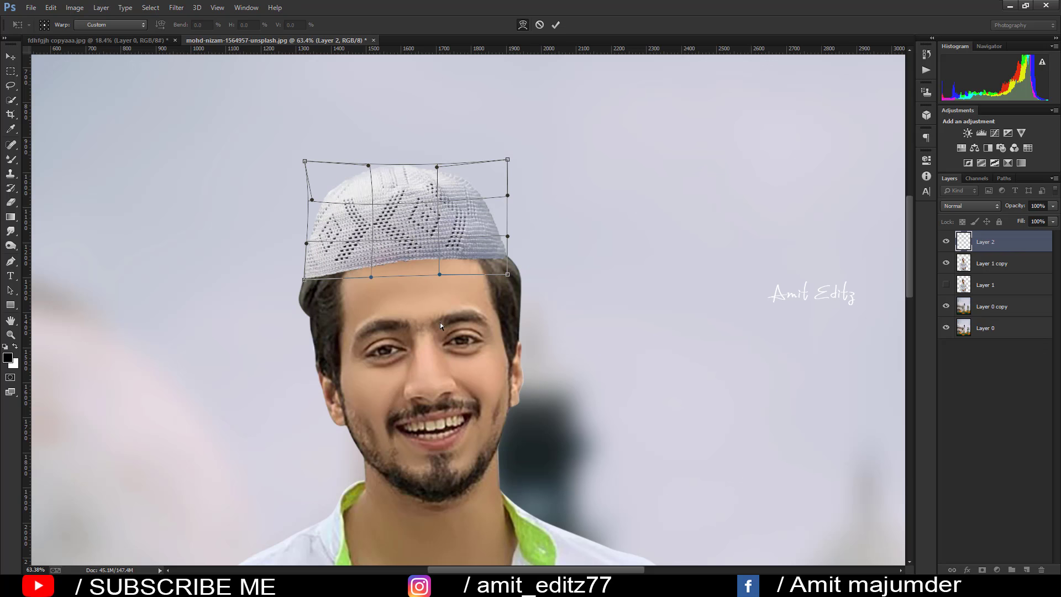
- Commit the crown warp on the cap
key(Return)
scroll(442, 290, down, 3)
scroll(436, 288, down, 3)
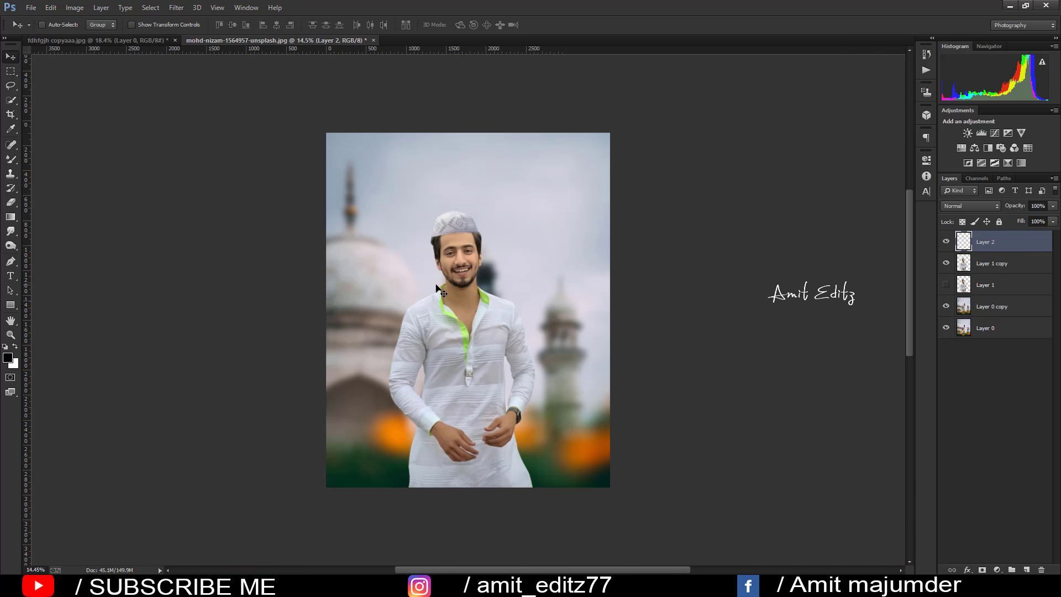
scroll(437, 287, down, 1)
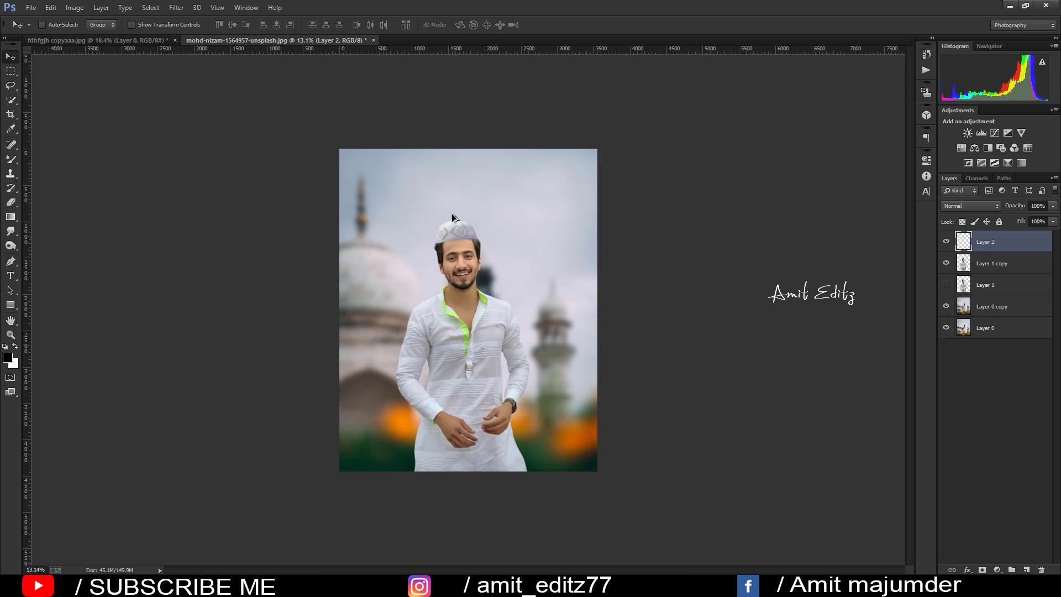
scroll(458, 204, up, 4)
scroll(453, 188, up, 1)
scroll(454, 177, up, 5)
scroll(454, 177, up, 2)
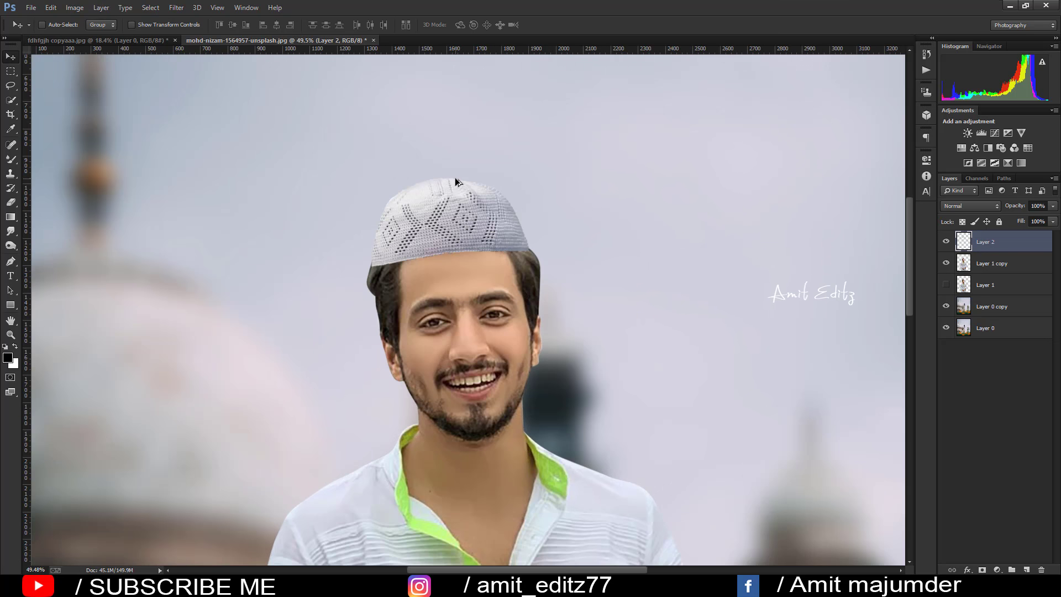
- Shrink the cap to about 97% and nudge it a few pixels up and right
key(ctrl+t)
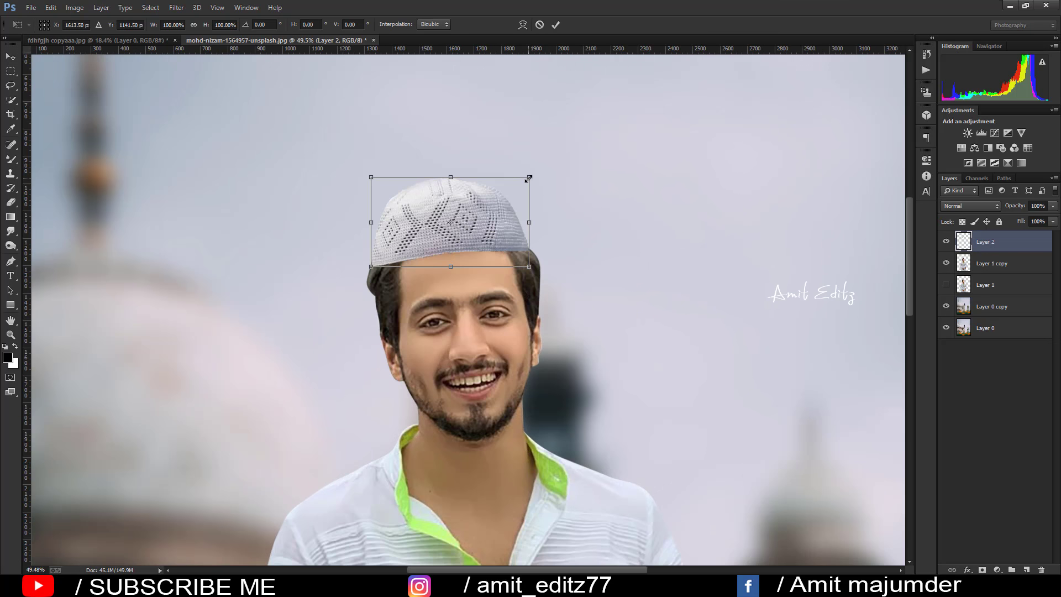
drag(527, 179, 526, 180)
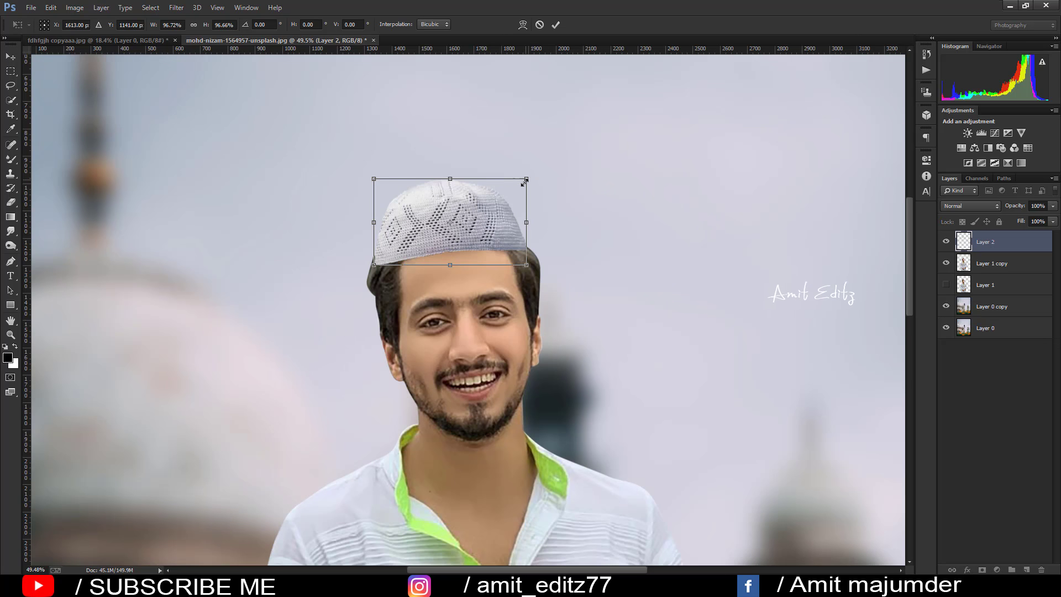
key(Up)
key(Up)
key(Up)
key(Right)
key(Right)
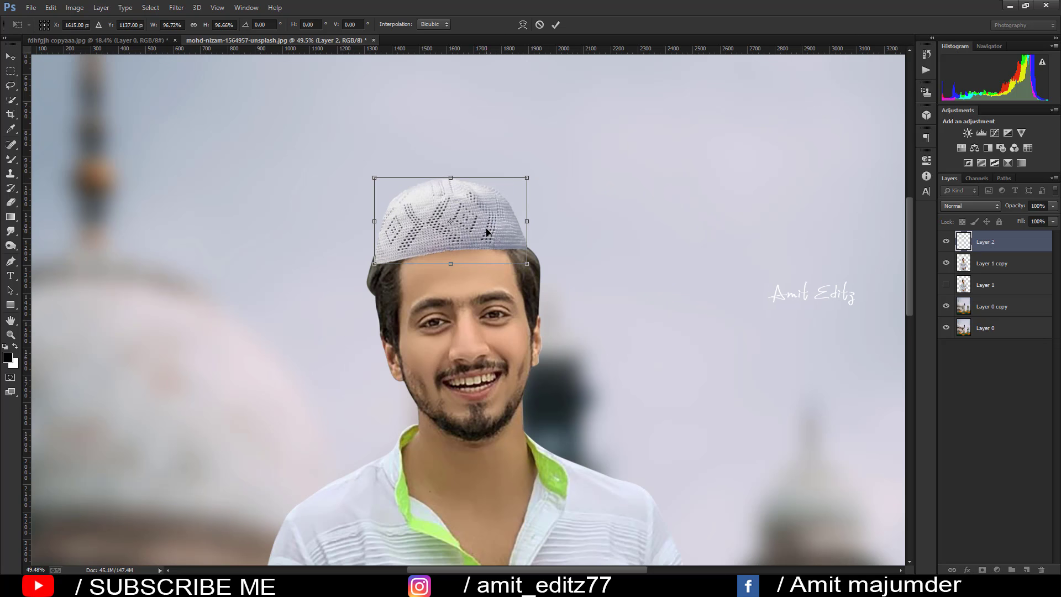
key(Up)
key(Up)
key(Up)
key(Up)
key(Up)
key(Up)
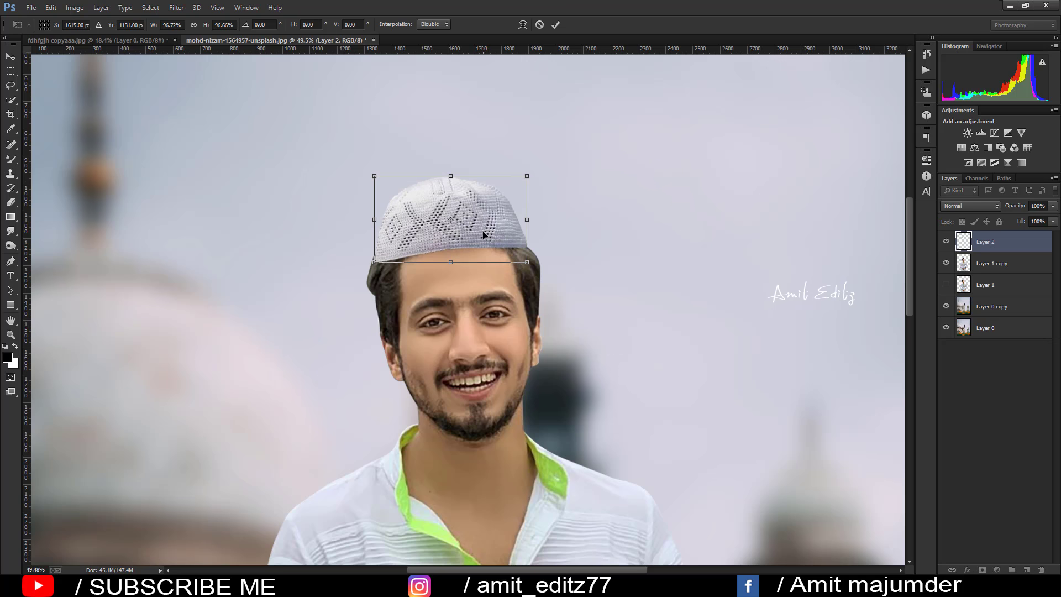
scroll(483, 235, up, 1)
scroll(479, 247, up, 1)
scroll(448, 244, up, 2)
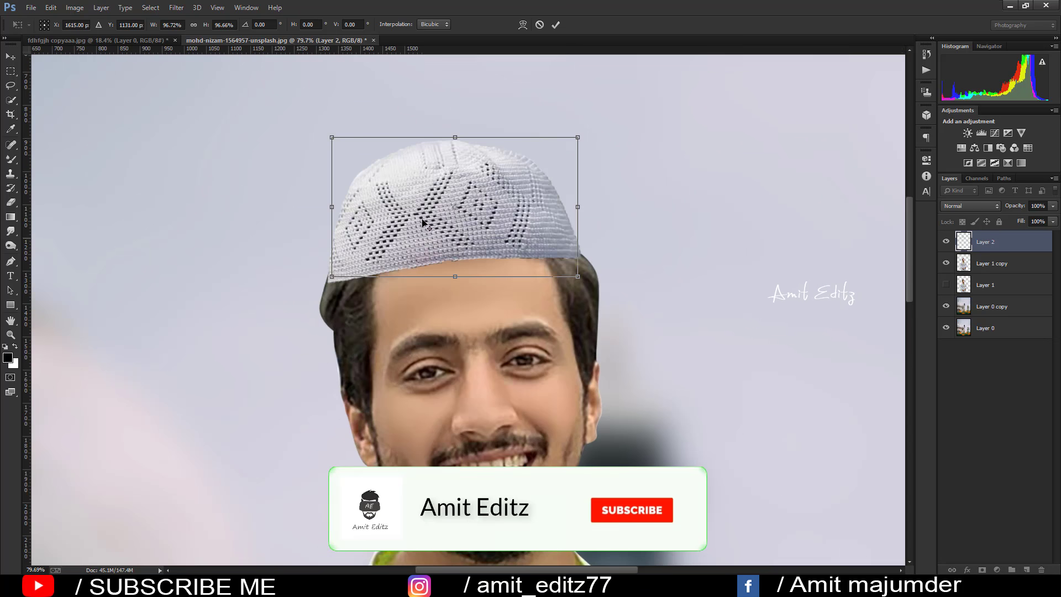
- Warp the cap's lower-left edge around the head and stretch its right side outward
click(522, 24)
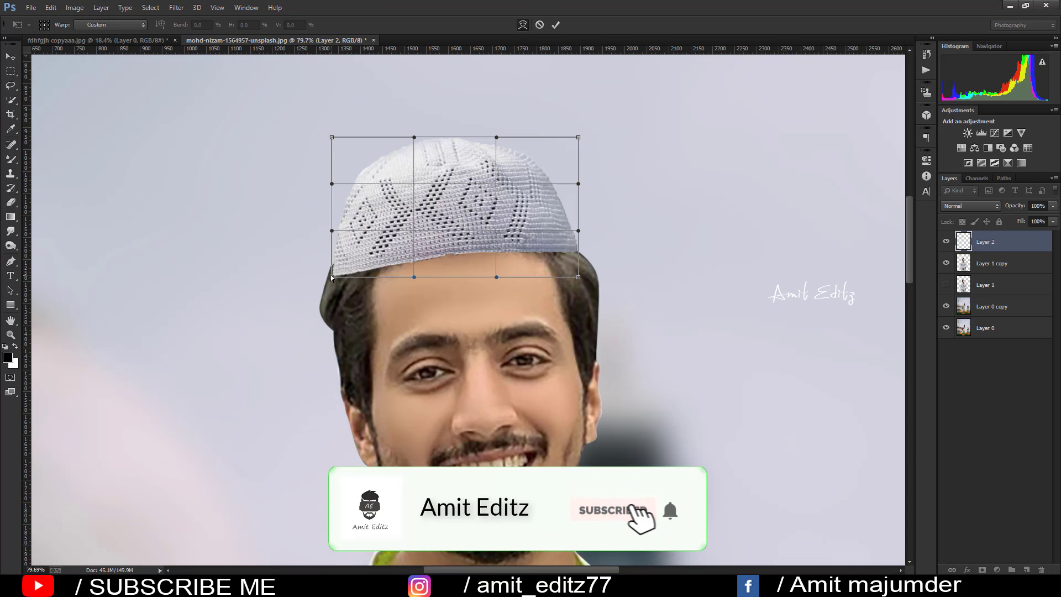
drag(332, 276, 329, 274)
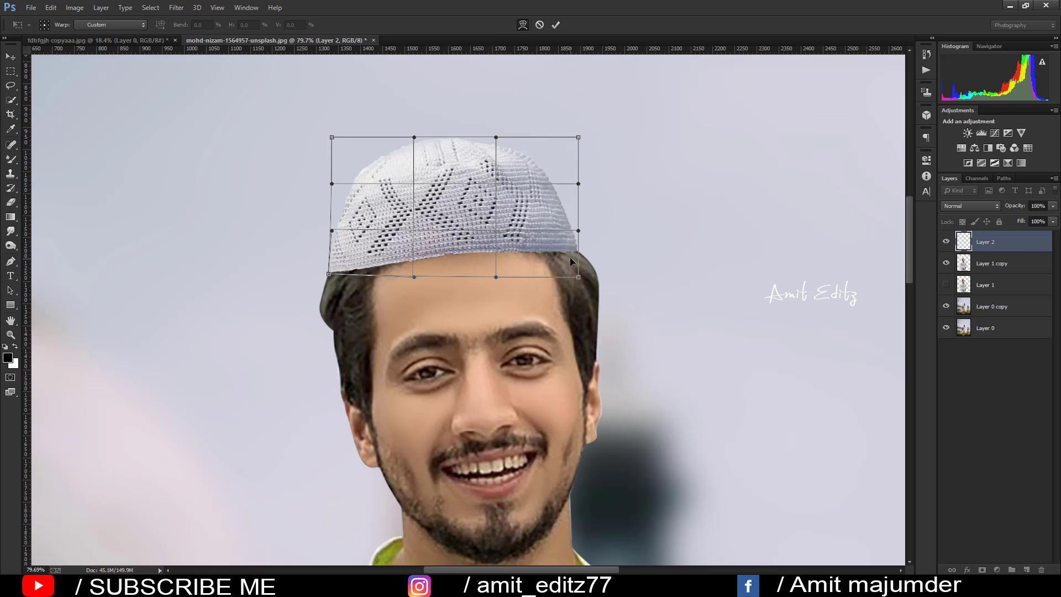
drag(571, 261, 577, 261)
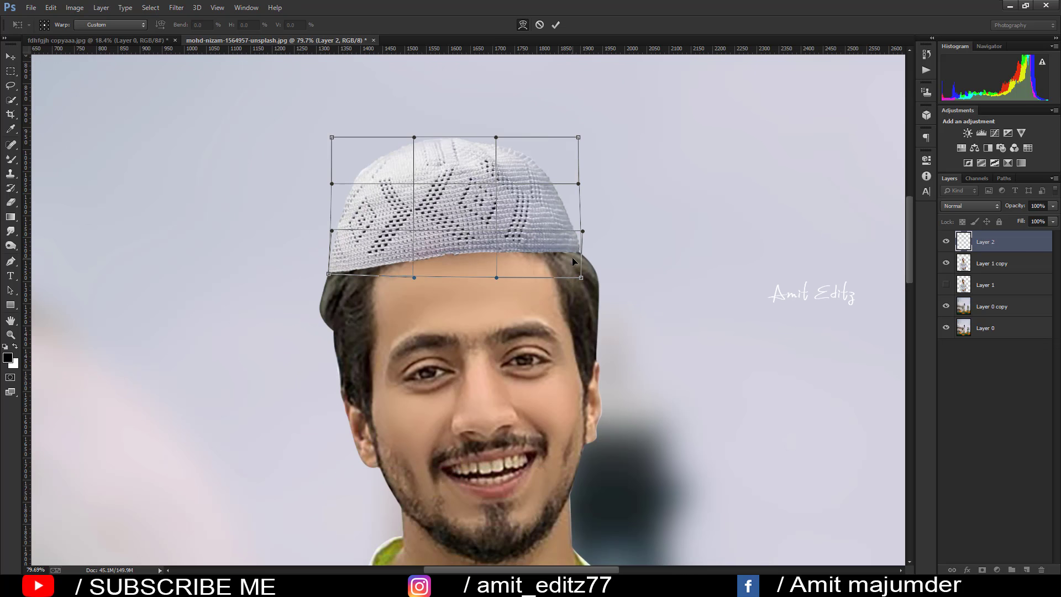
key(Return)
scroll(531, 253, down, 3)
scroll(531, 253, down, 3)
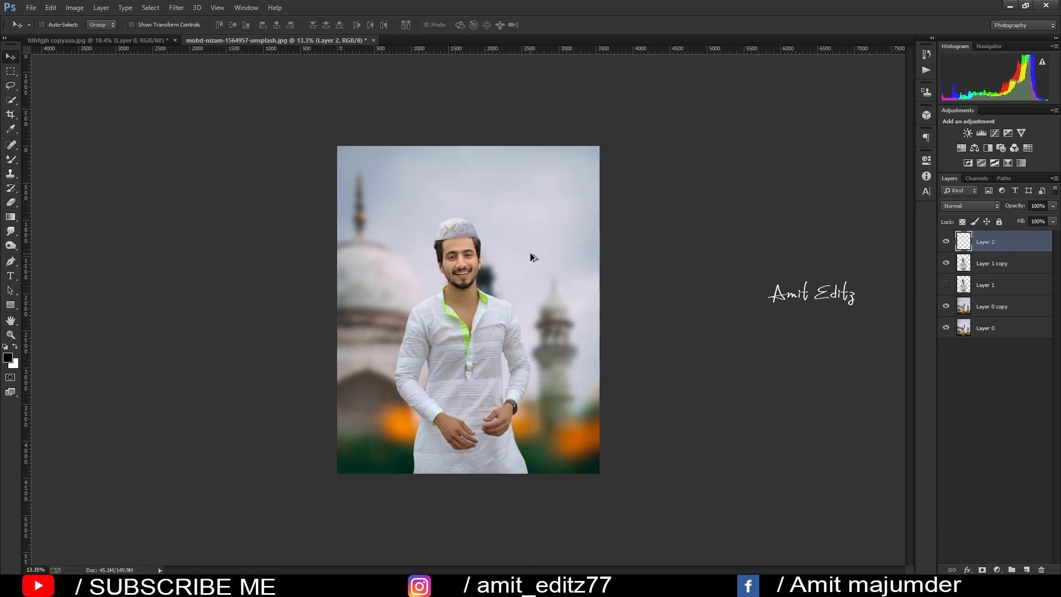
scroll(442, 210, up, 2)
scroll(464, 163, up, 2)
- On a new layer, brush a black shadow along the cap's lower edge and move it below Layer 2
scroll(497, 182, up, 2)
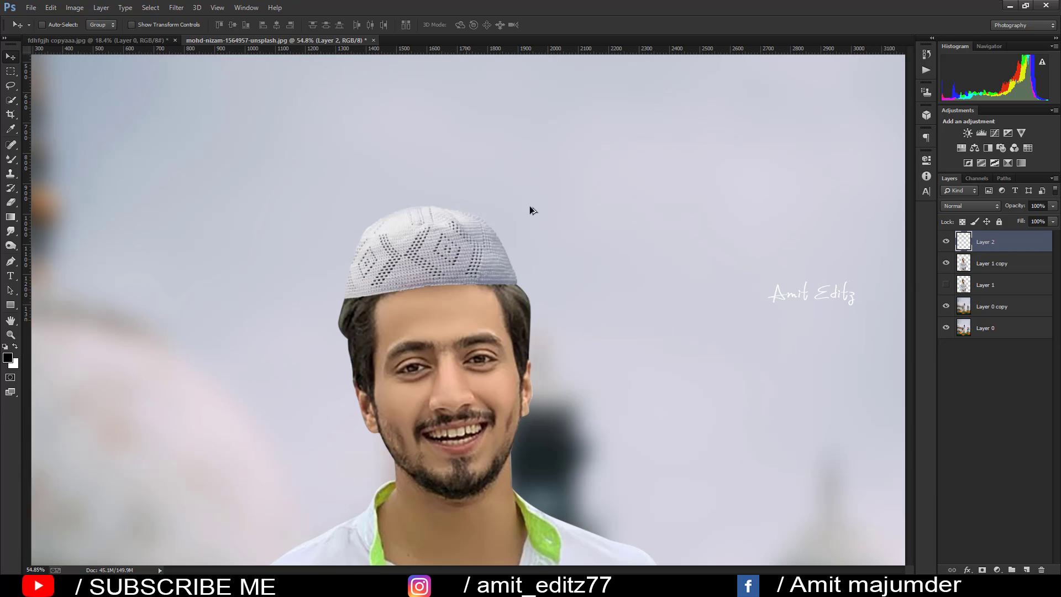
click(1026, 570)
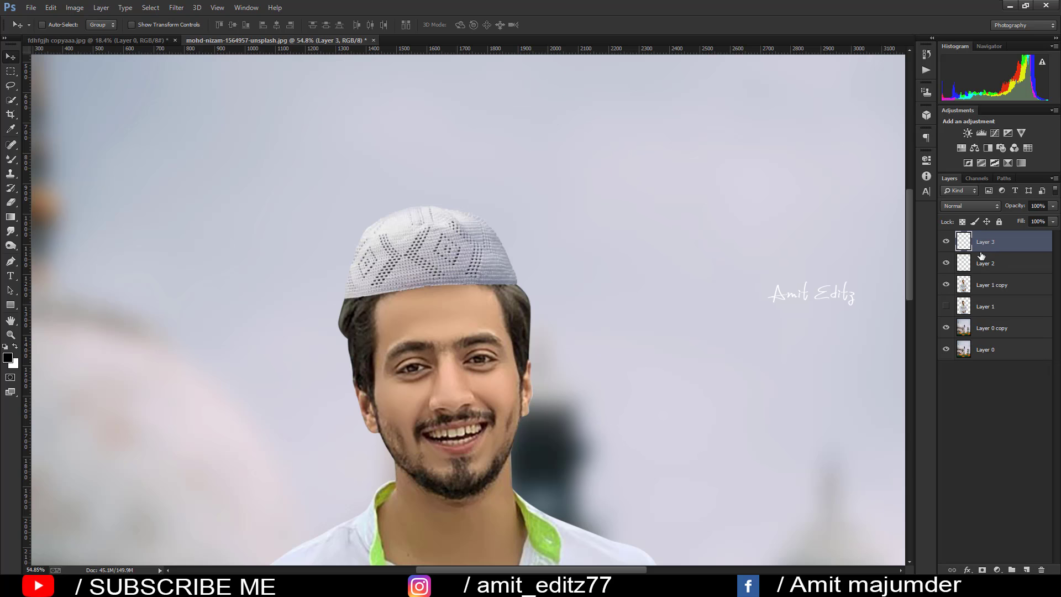
right_click(11, 159)
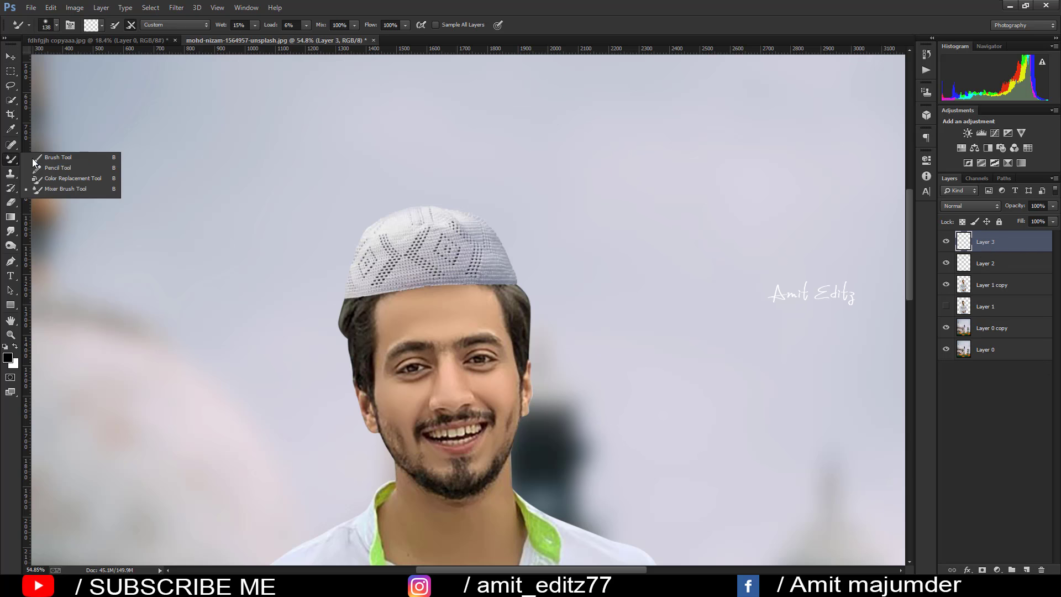
click(56, 157)
click(13, 359)
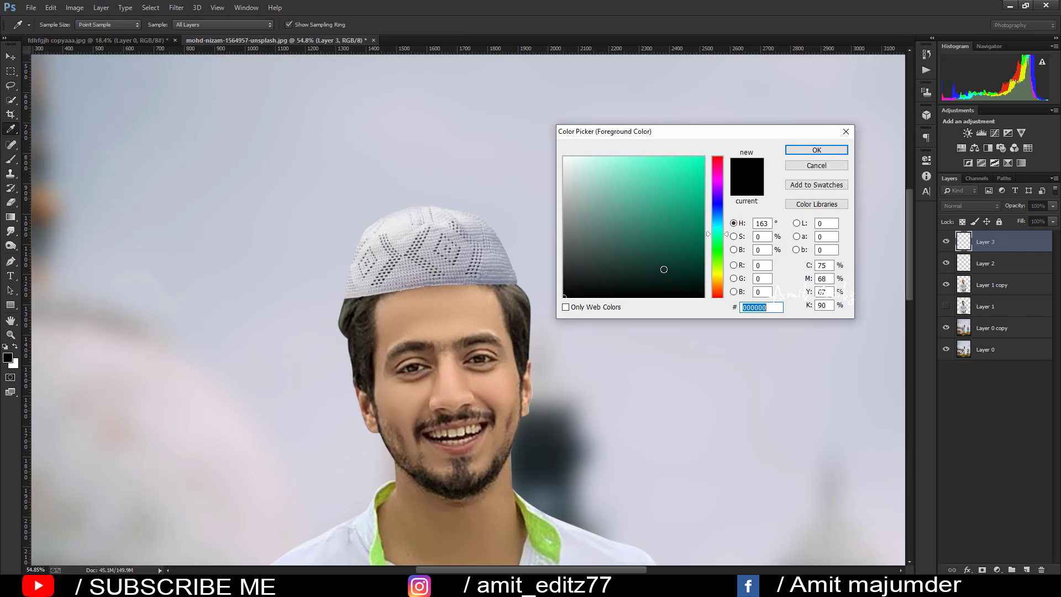
click(816, 150)
scroll(434, 296, up, 5)
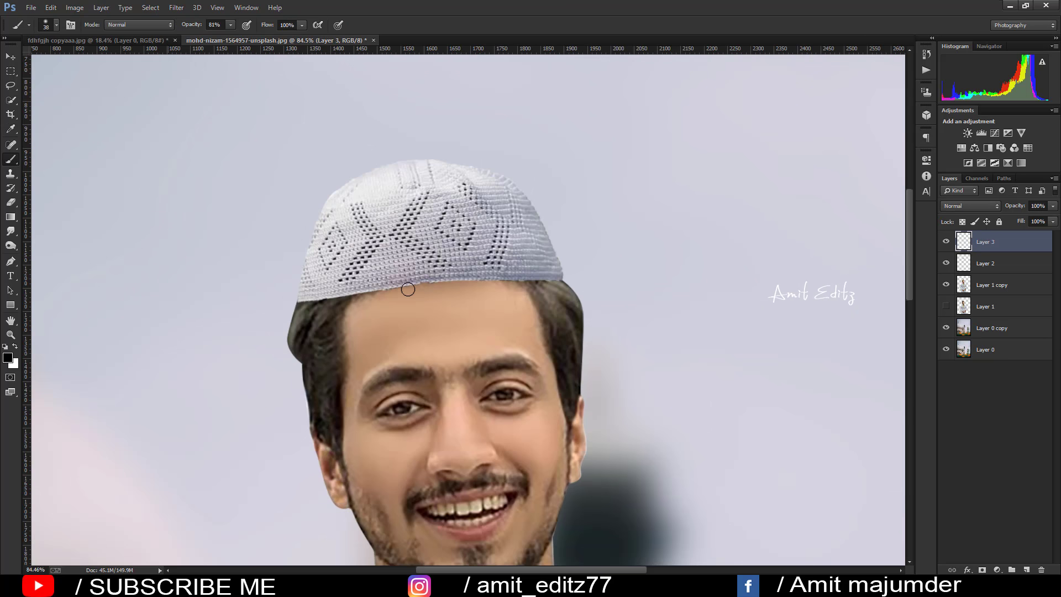
drag(305, 301, 533, 277)
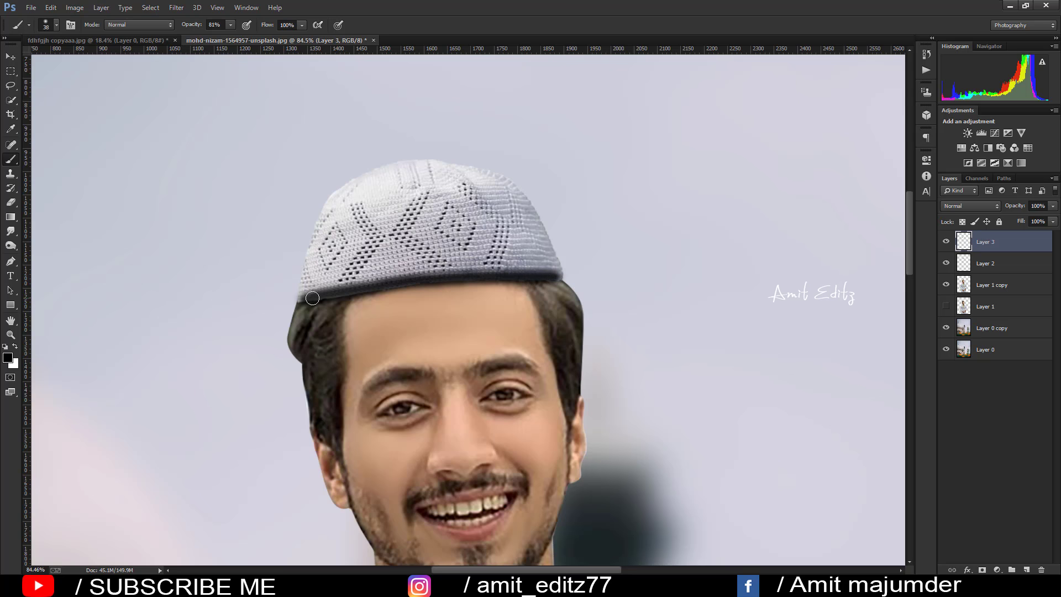
drag(1044, 253, 995, 266)
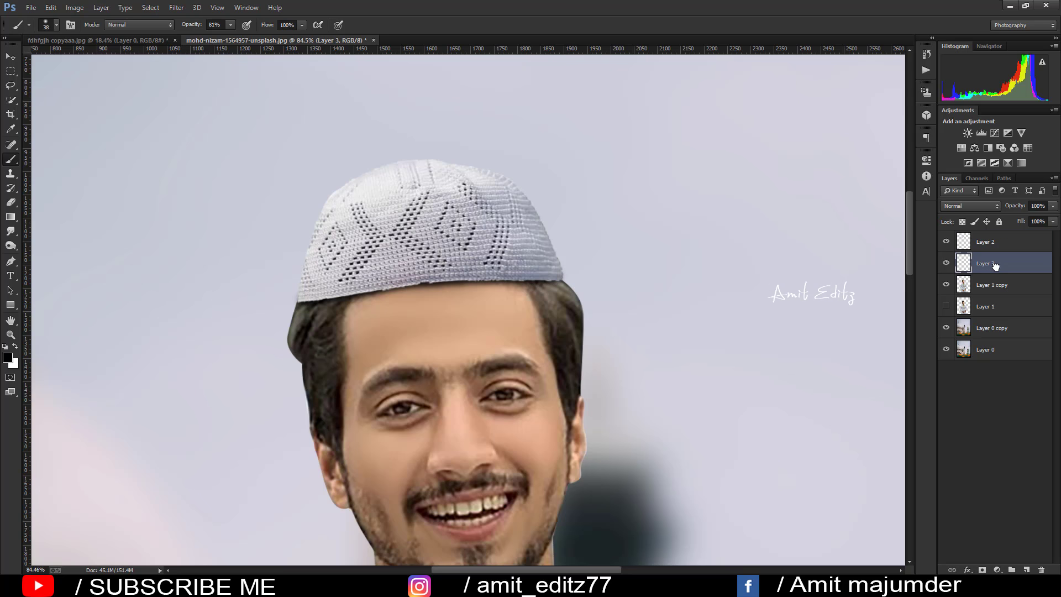
- Nudge the cap shadow into place and set Layer 3's opacity to 77%
click(10, 57)
drag(30, 80, 38, 83)
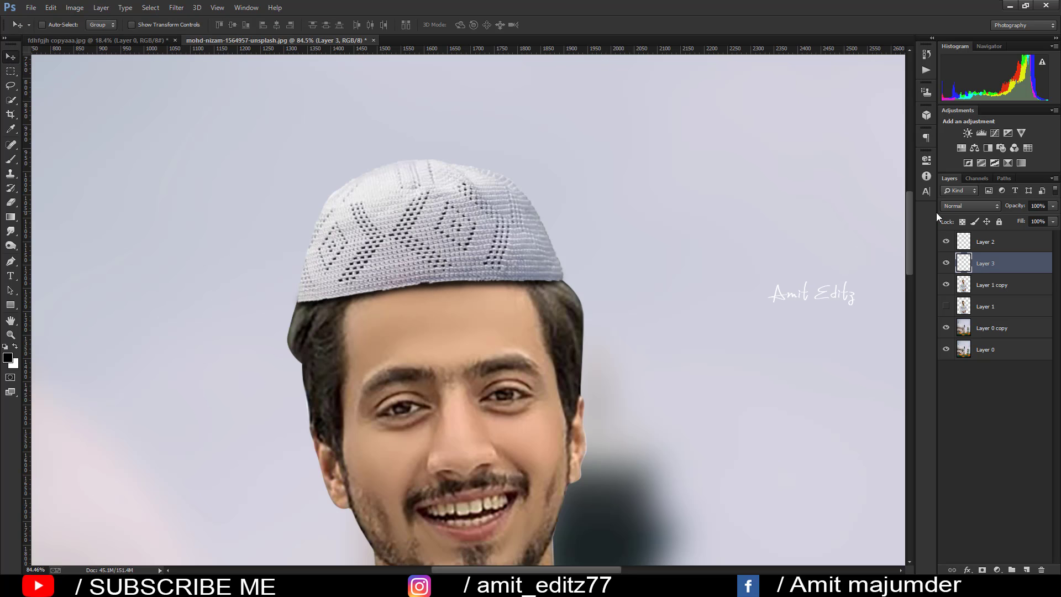
click(1053, 207)
drag(1037, 221, 1035, 221)
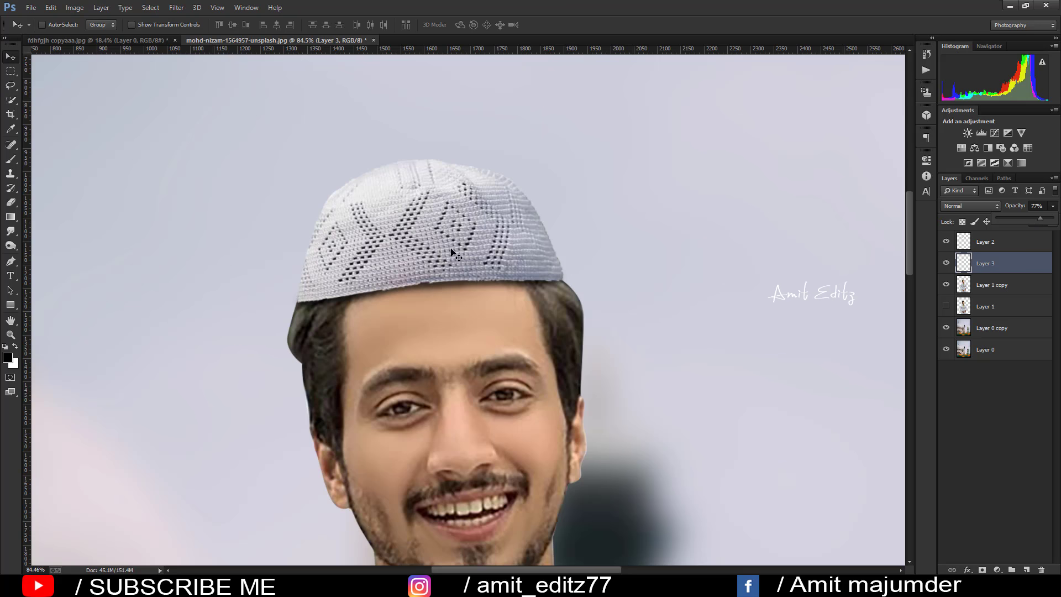
scroll(451, 252, down, 8)
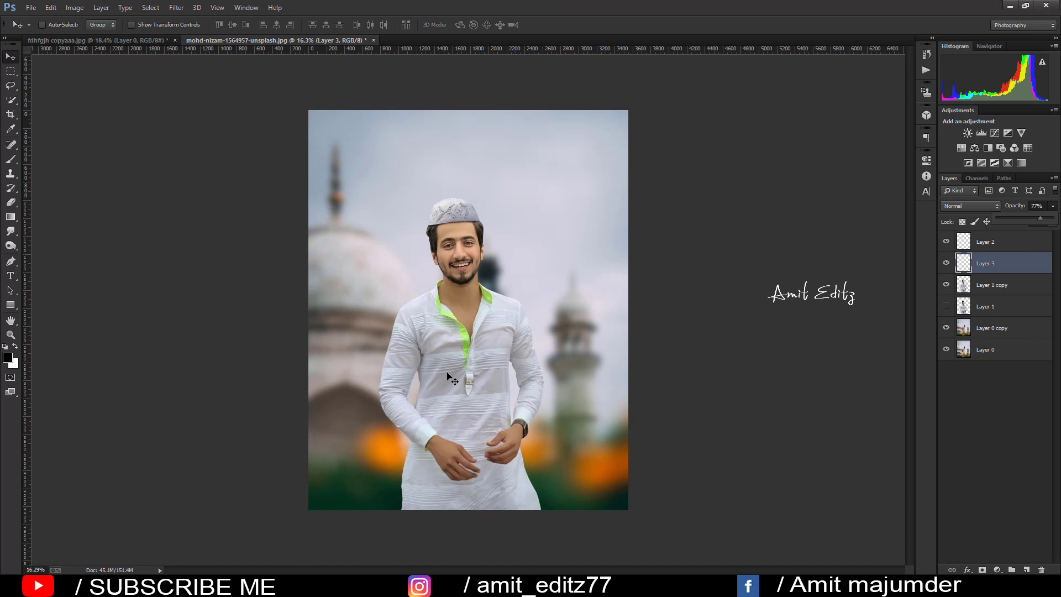
scroll(457, 294, down, 2)
scroll(457, 293, up, 1)
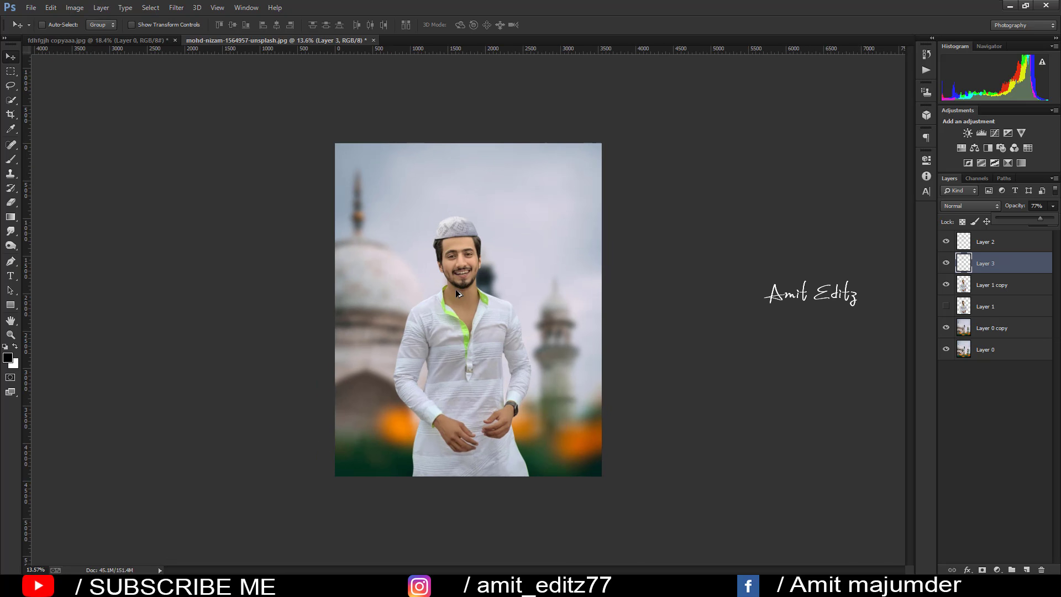
- Stamp all visible layers into a new Layer 4 and crop the image to 4:5
click(983, 242)
key(ctrl+shift+alt+e)
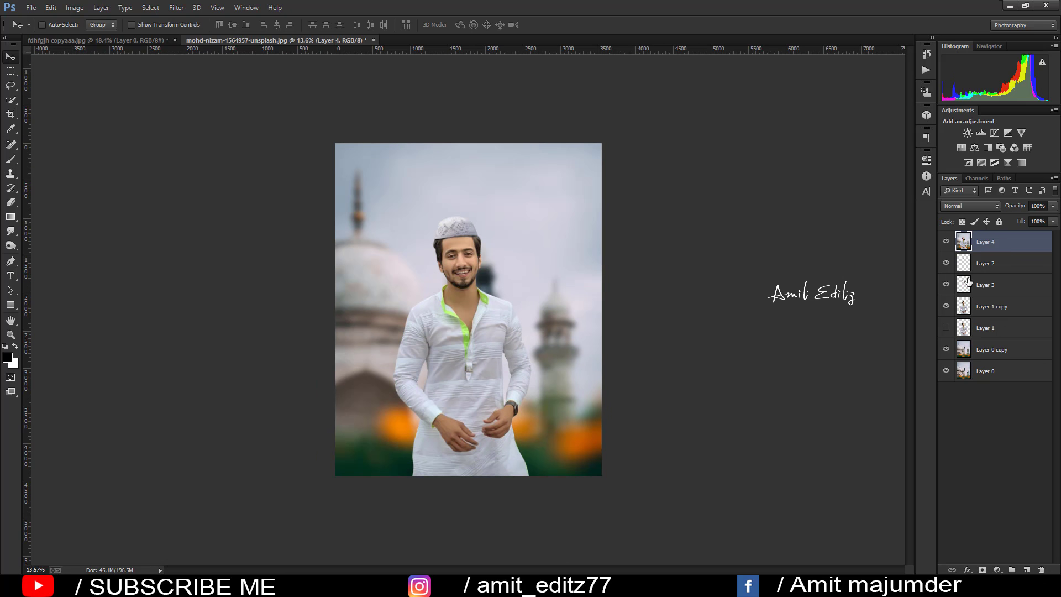
key(c)
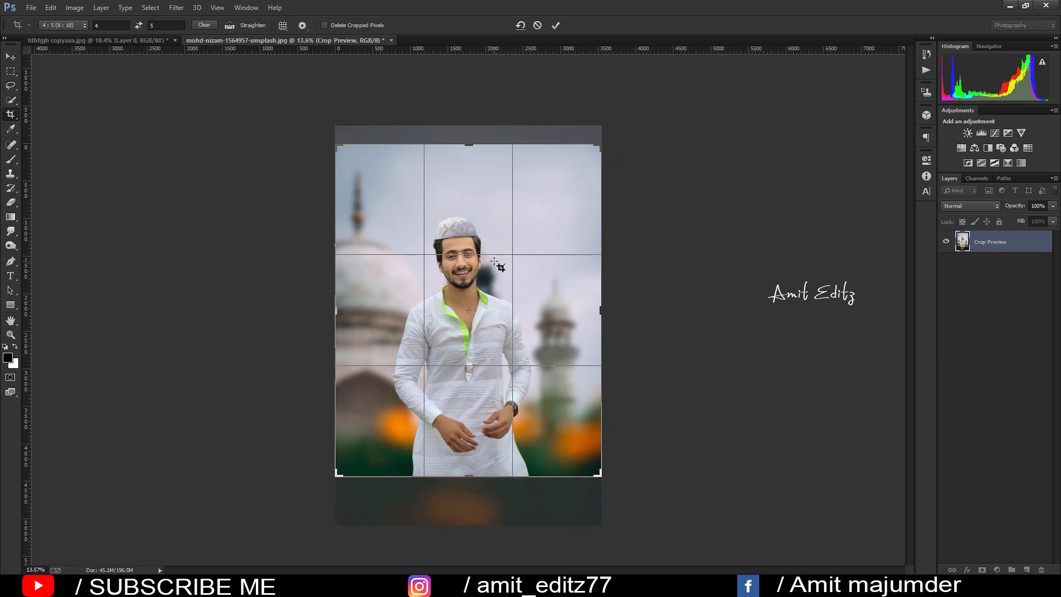
key(Return)
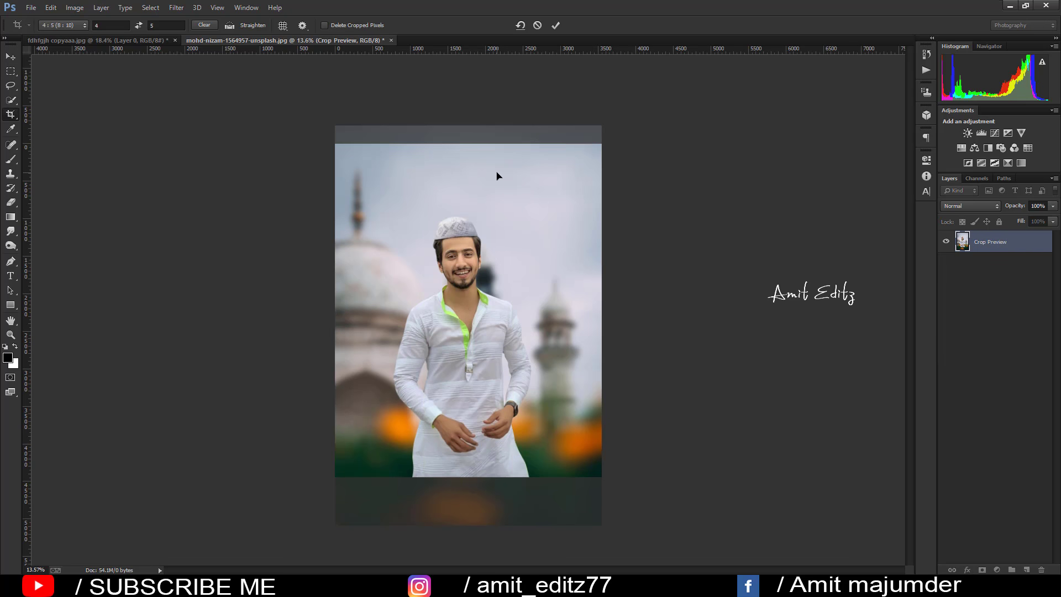
click(11, 57)
click(31, 7)
- Open the hand-drawn Ramadan Mubarak lettering image and invert it to white on black
click(42, 27)
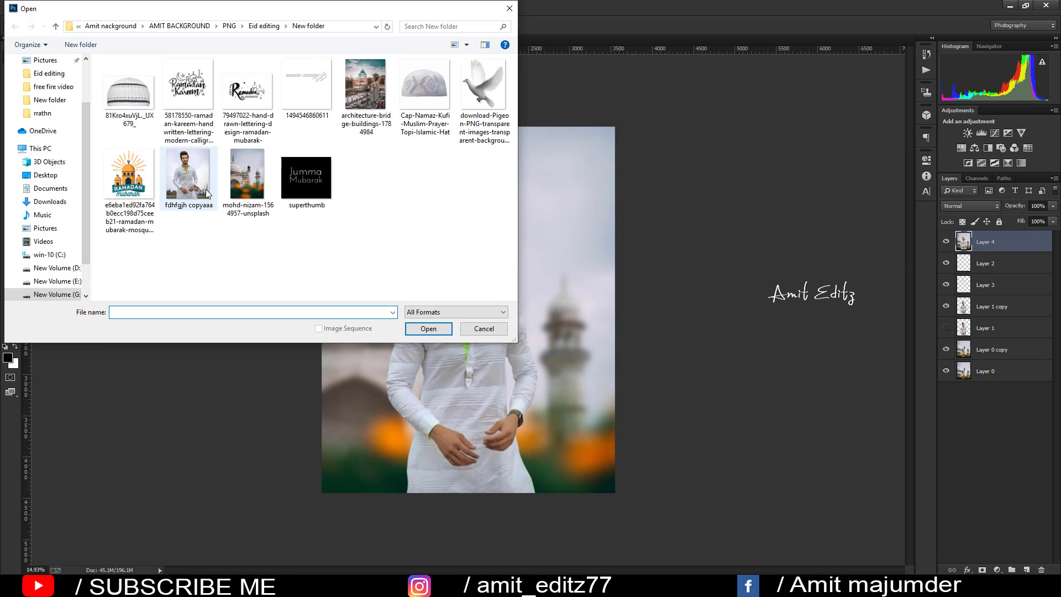
click(127, 181)
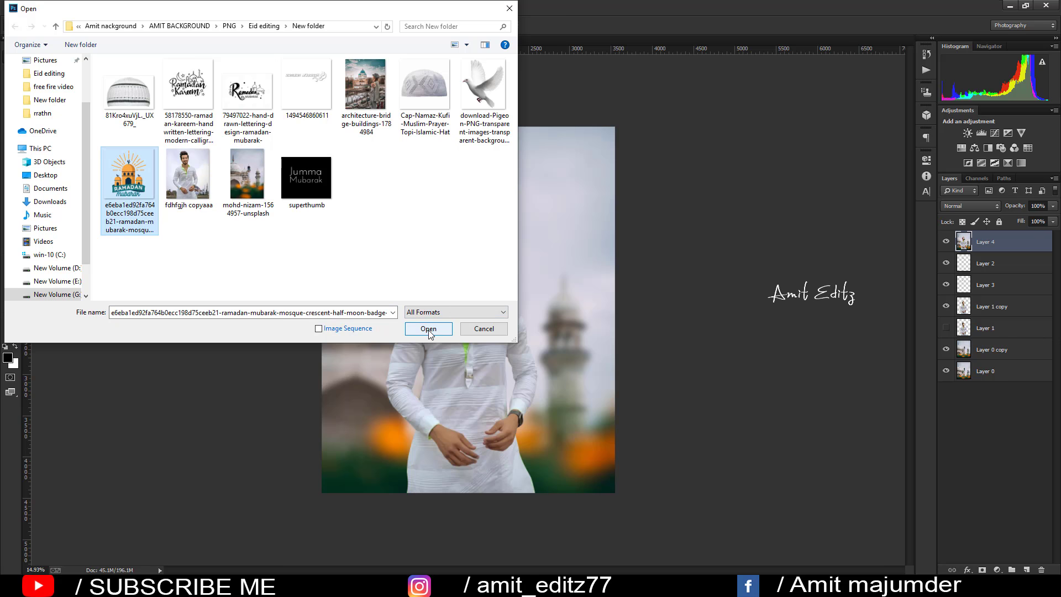
click(248, 94)
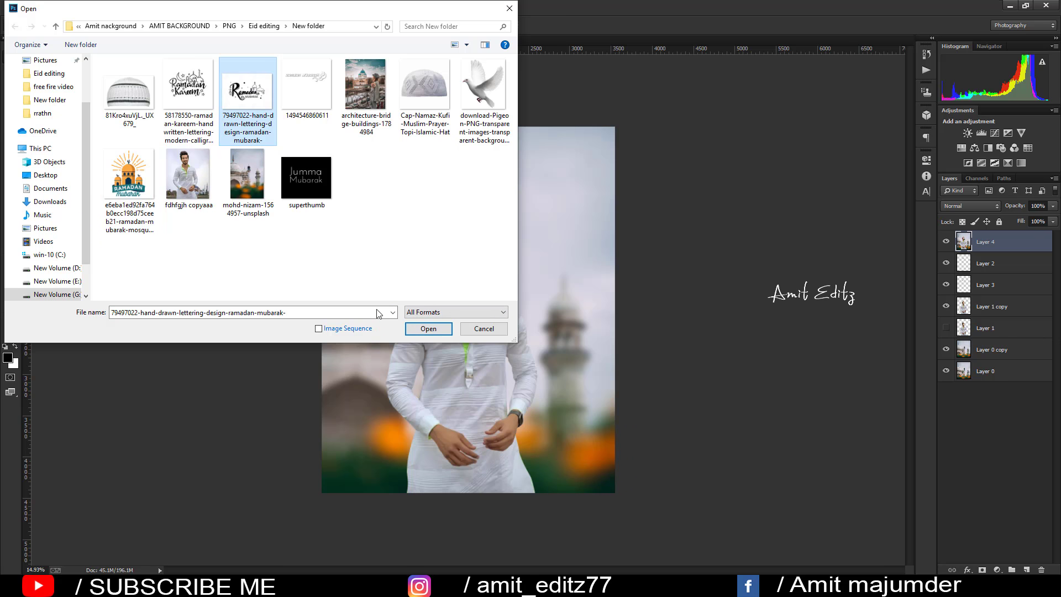
click(436, 330)
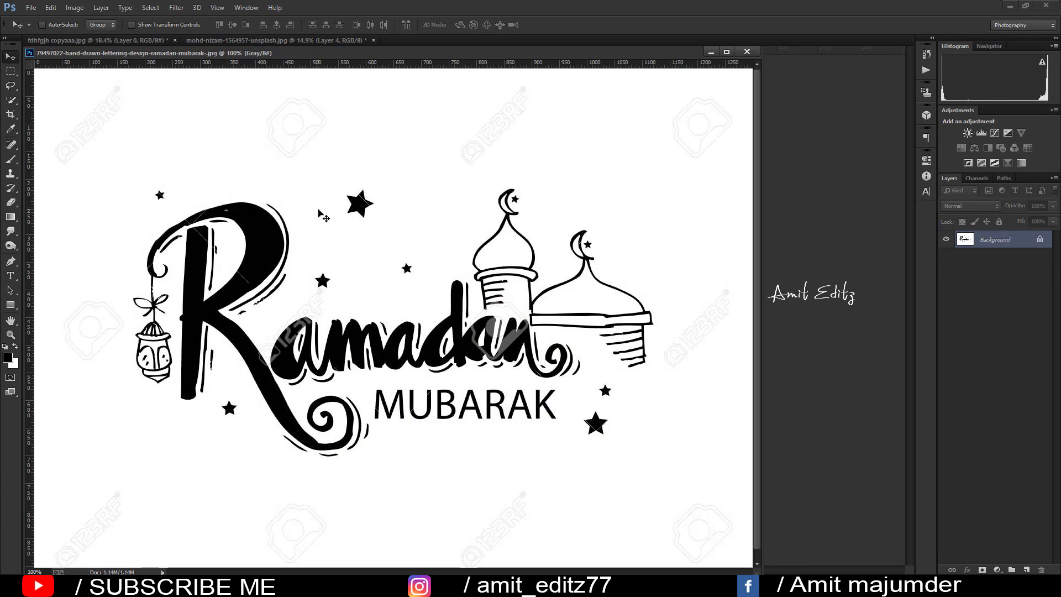
key(ctrl+i)
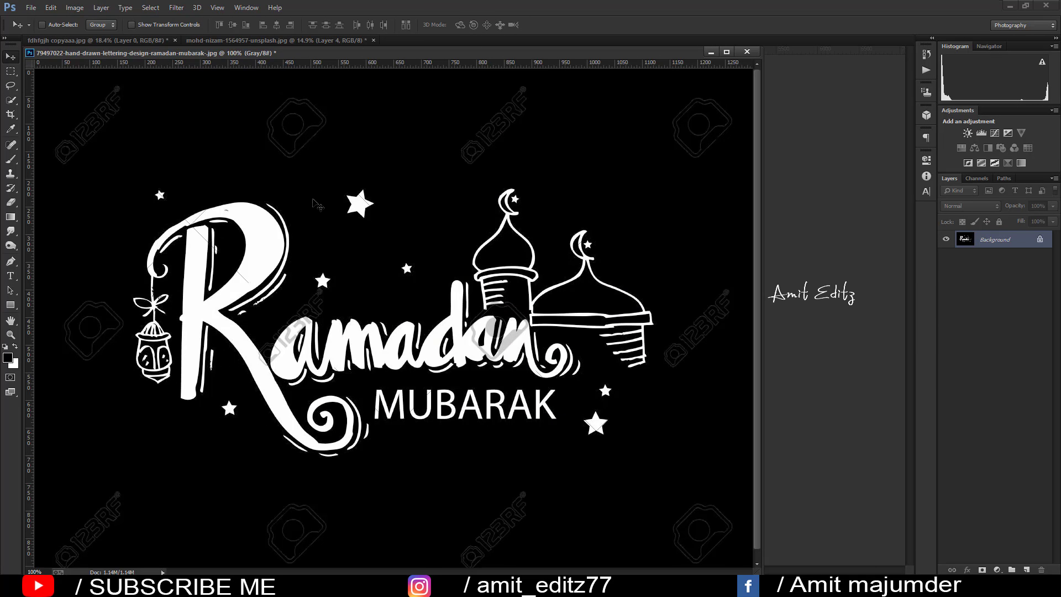
- Close the lettering unsaved, place it in the portrait with Screen blending, positioned in the upper-right sky
click(747, 52)
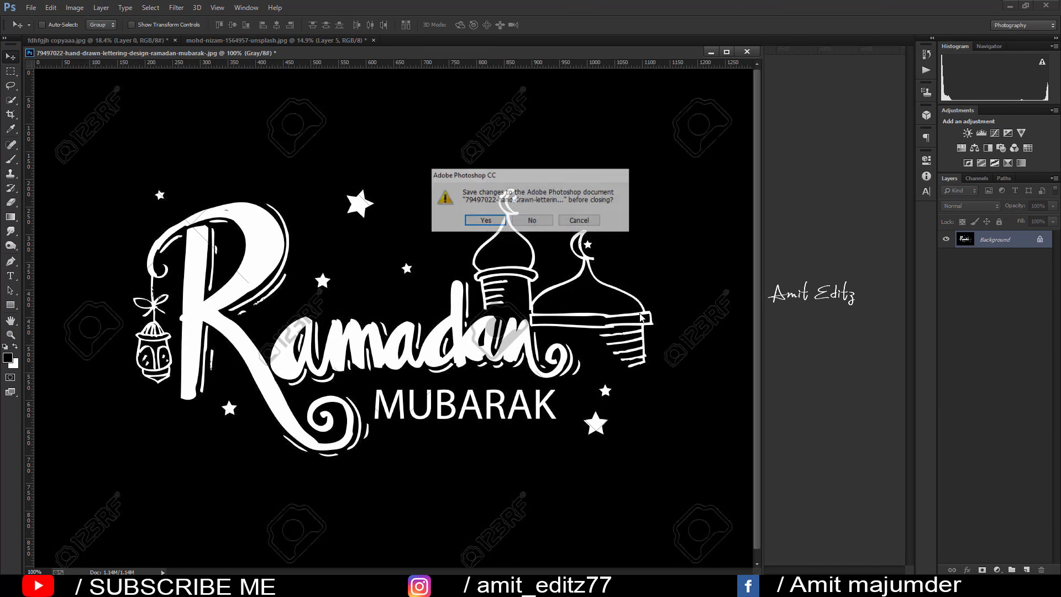
click(531, 220)
drag(542, 303, 570, 216)
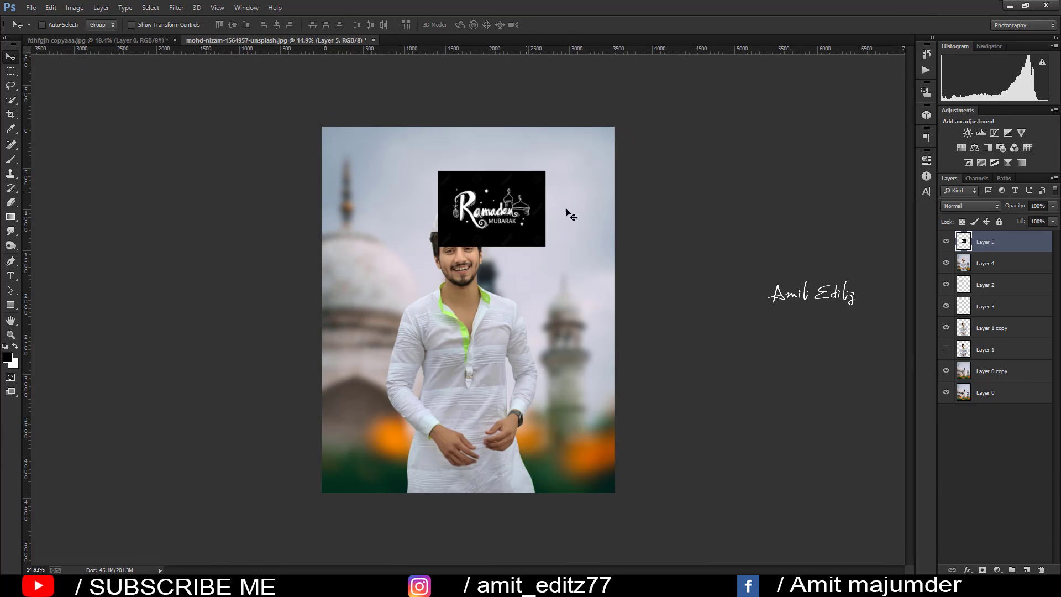
click(972, 206)
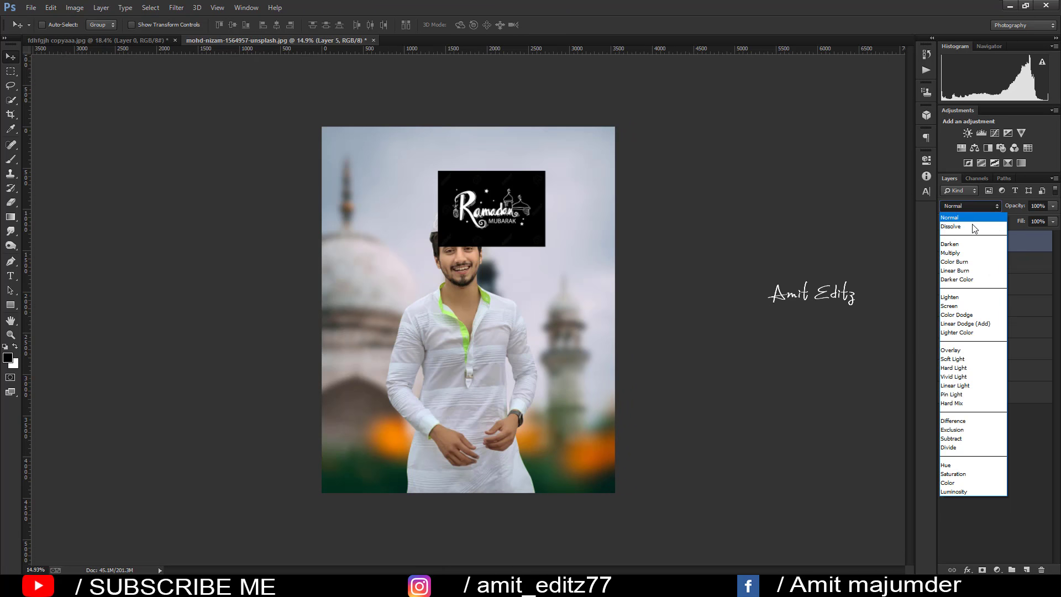
click(961, 306)
mouse_move(568, 253)
mouse_down()
mouse_move(549, 194)
mouse_move(340, 191)
mouse_up()
- Scale the Ramadan Mubarak lettering to about 105% in the top-left corner, then zoom in to check it
key(ctrl+t)
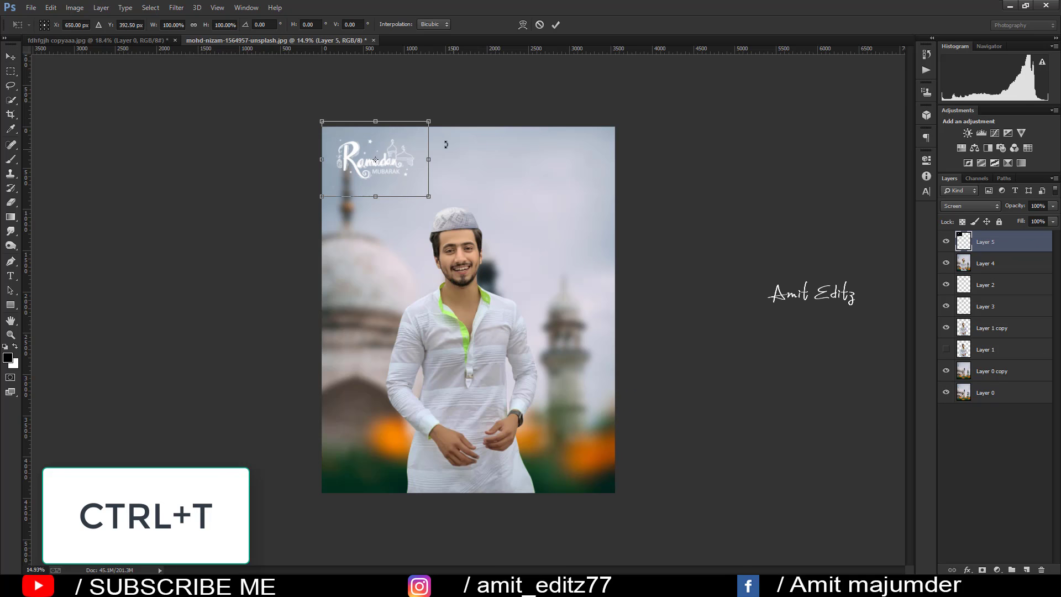
drag(429, 118, 432, 119)
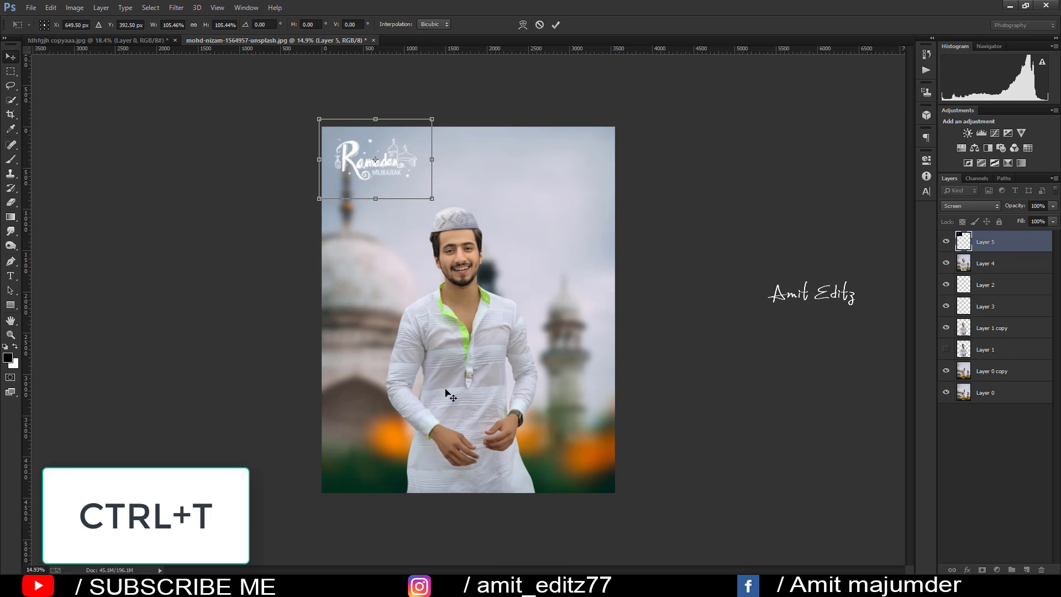
key(Return)
key(ctrl+plus)
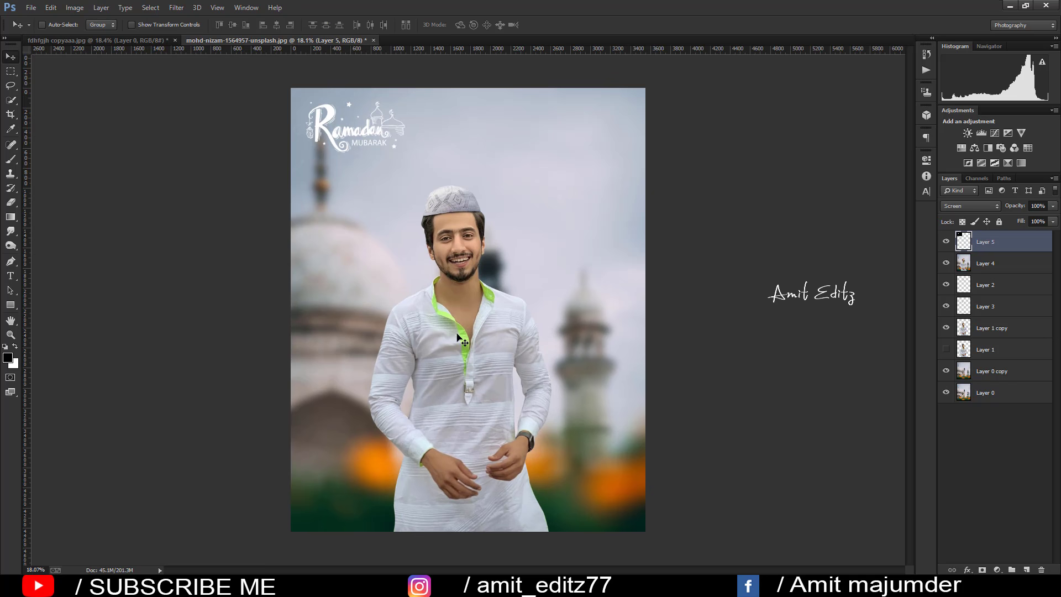
scroll(340, 124, up, 3)
scroll(367, 90, down, 4)
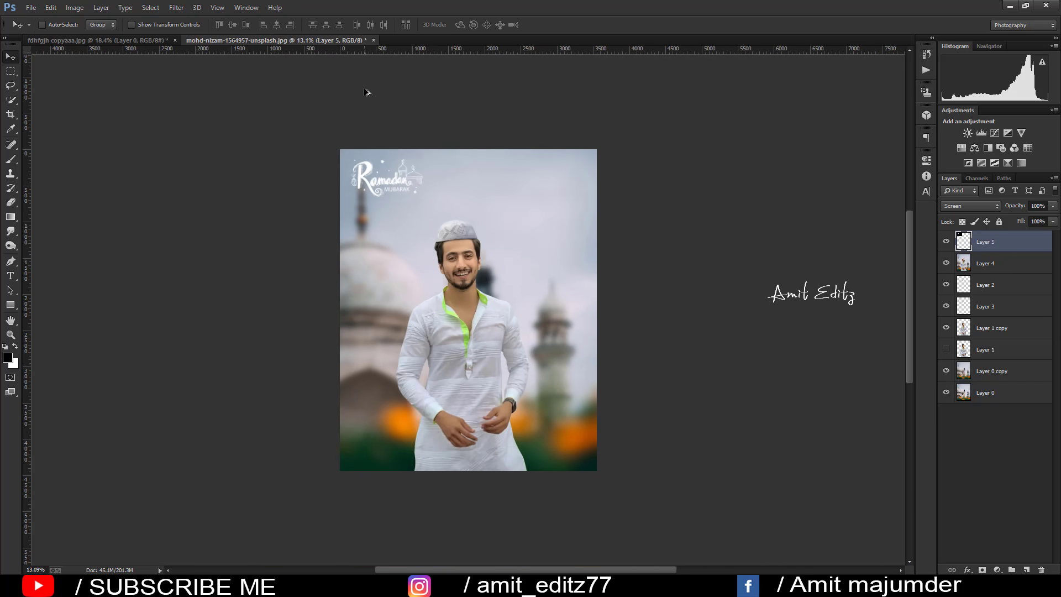
scroll(367, 89, down, 1)
scroll(366, 89, up, 1)
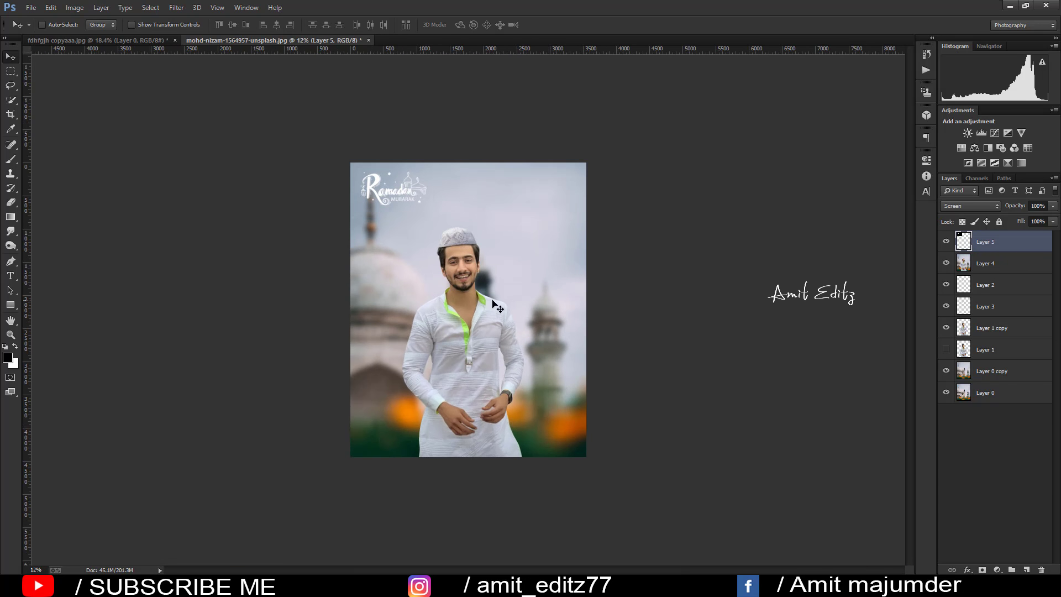
scroll(493, 304, up, 1)
- Open the pigeon PNG and drag the dove into the portrait as a new layer
click(31, 8)
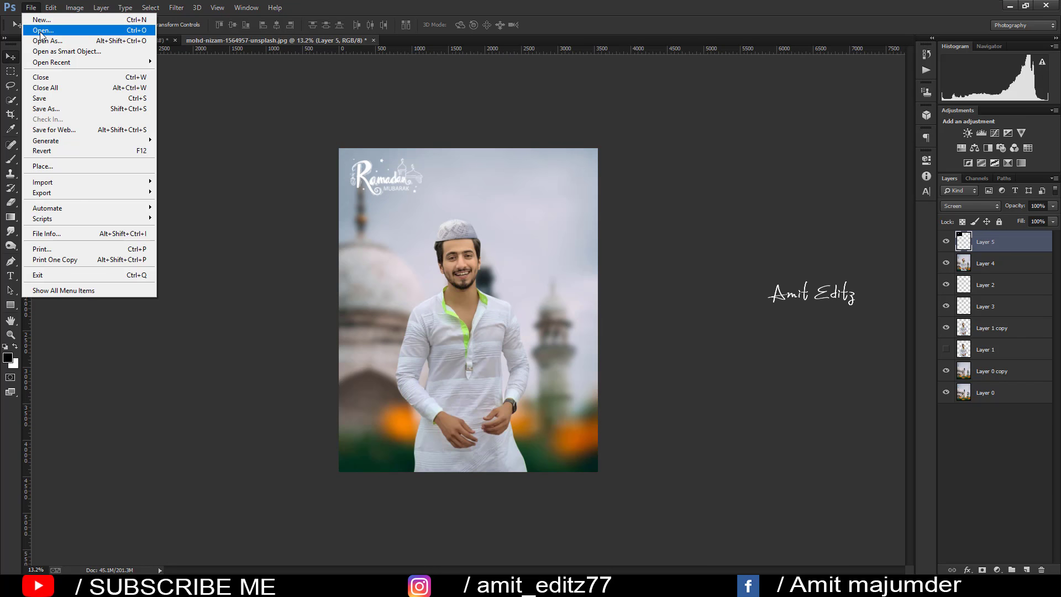
click(44, 26)
click(474, 108)
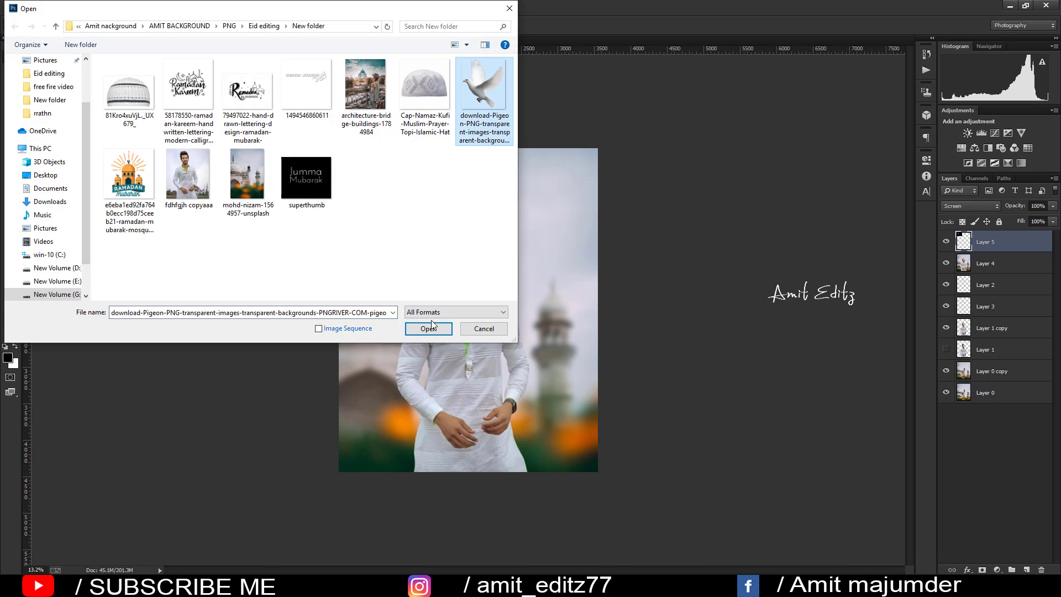
click(429, 328)
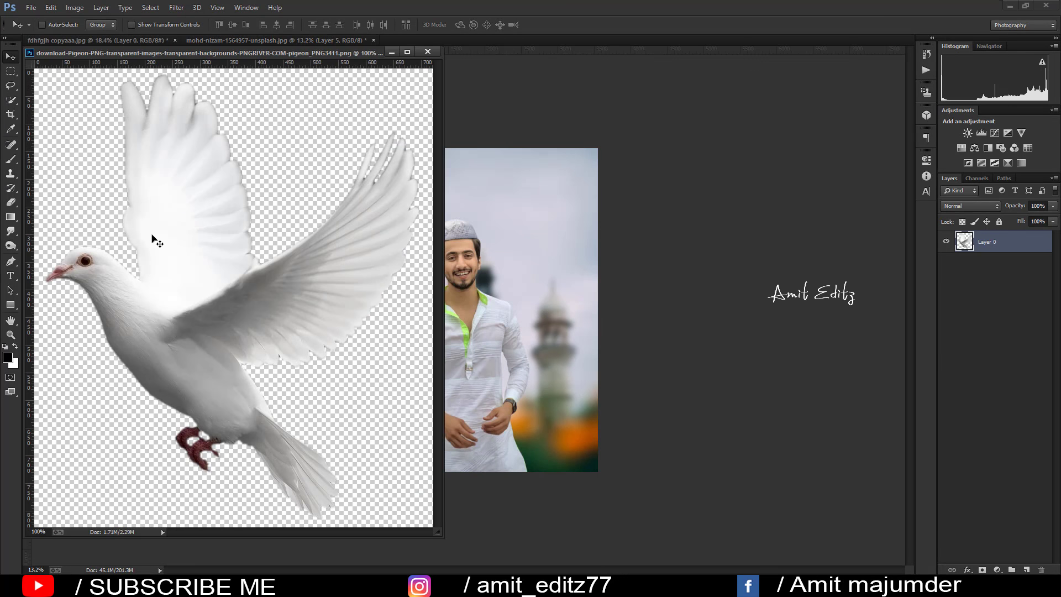
mouse_move(151, 237)
mouse_down()
mouse_move(516, 238)
mouse_move(571, 316)
mouse_up()
click(428, 52)
- Shrink the dove to about 63% beside the man's head
key(ctrl+t)
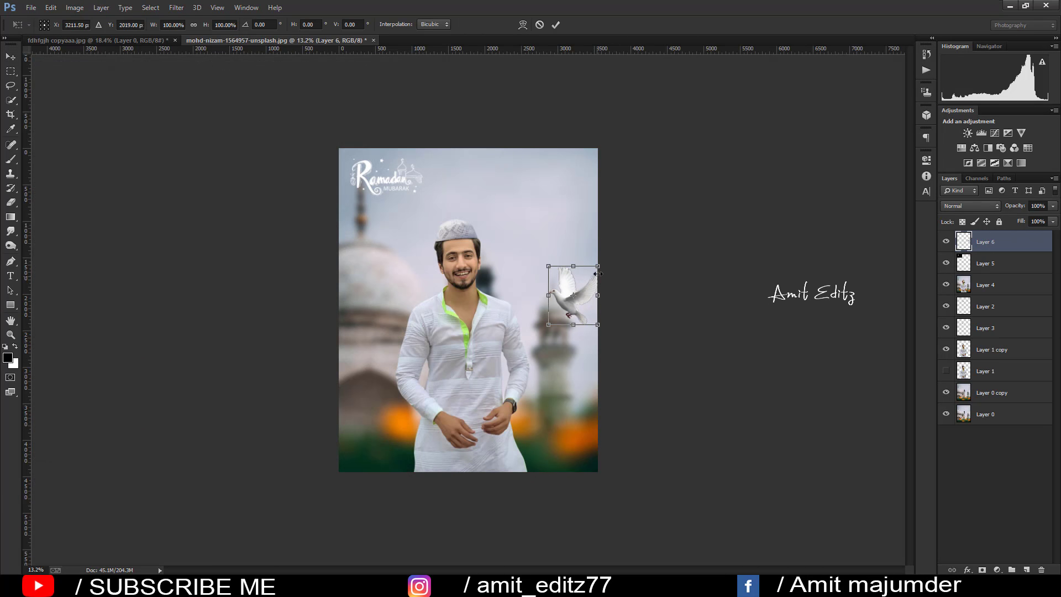
mouse_move(597, 264)
mouse_down()
mouse_move(570, 321)
mouse_move(574, 259)
mouse_move(584, 253)
mouse_up()
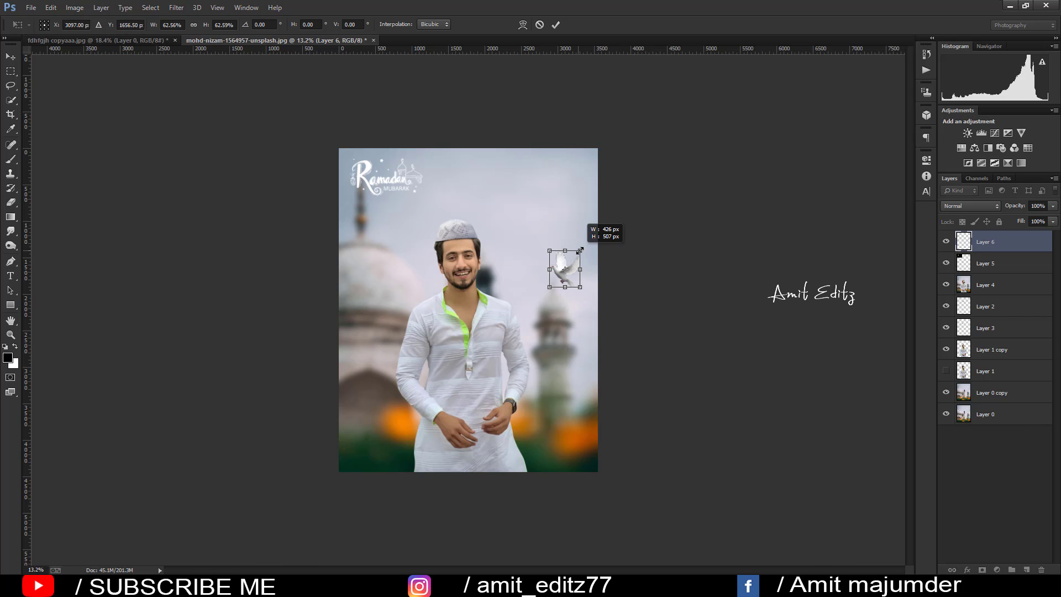
key(Return)
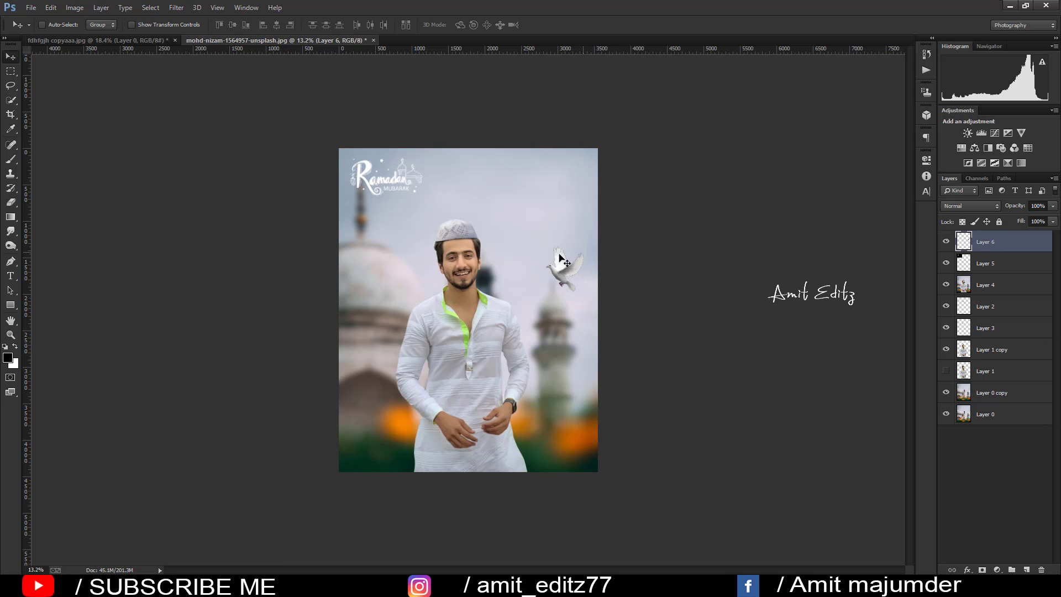
click(172, 8)
mouse_move(182, 140)
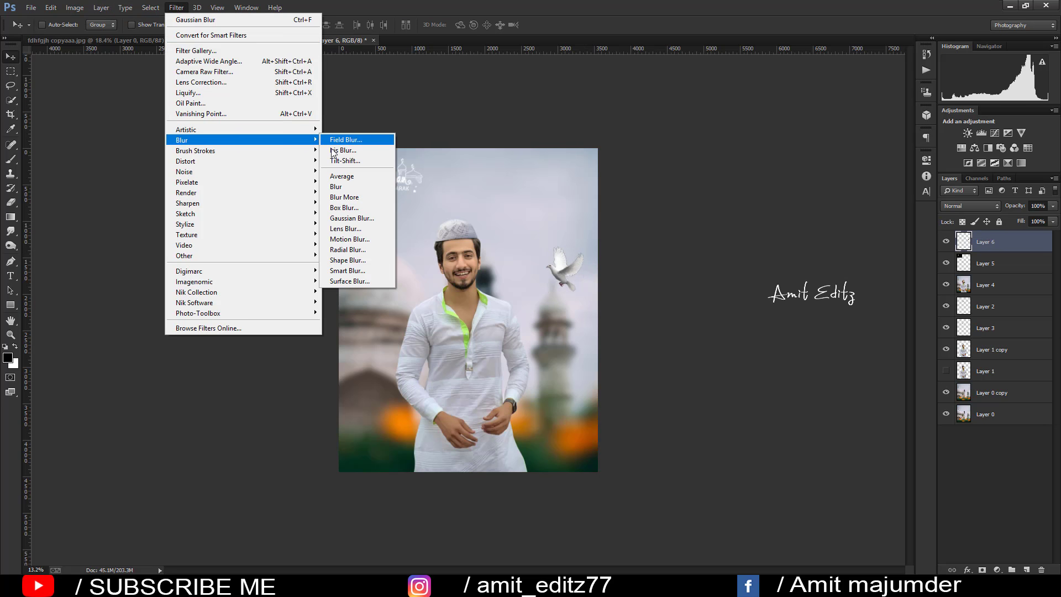
- Apply a Gaussian Blur of radius 10 to the dove, then select Layer 4
click(346, 218)
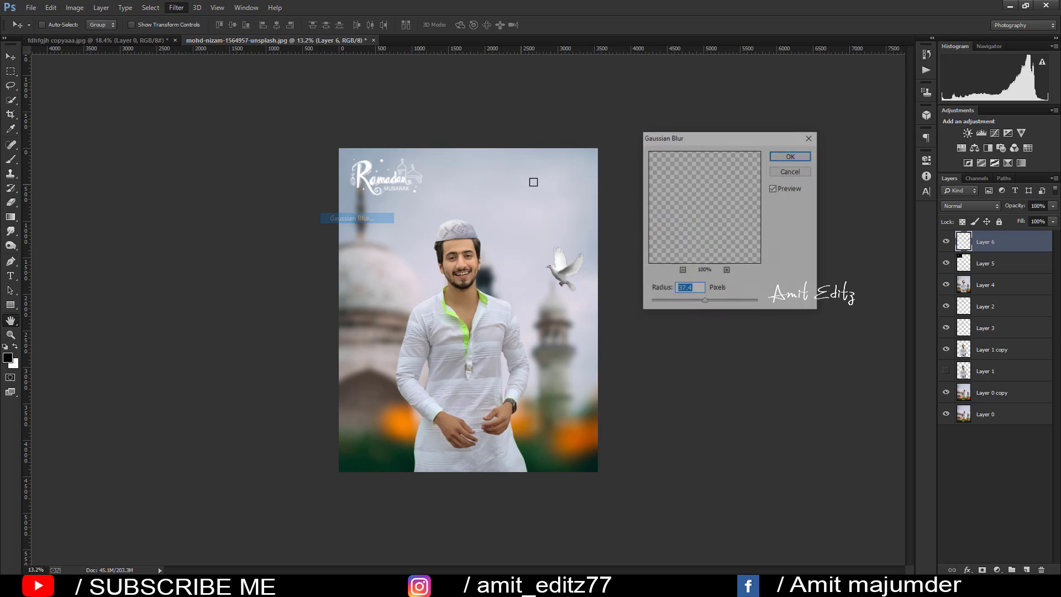
click(694, 303)
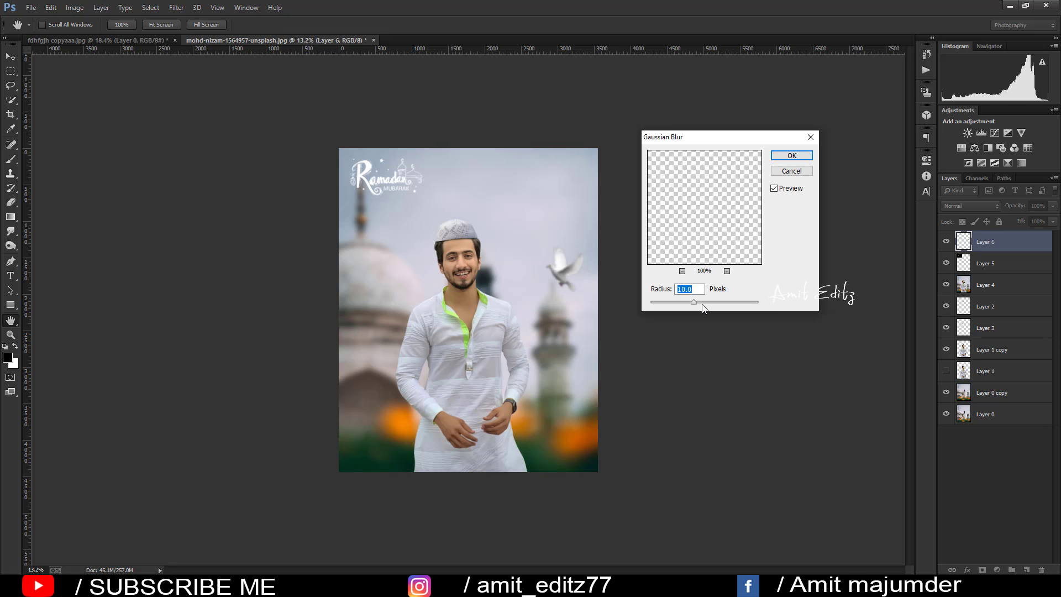
click(791, 155)
scroll(491, 219, up, 1)
scroll(491, 219, up, 1)
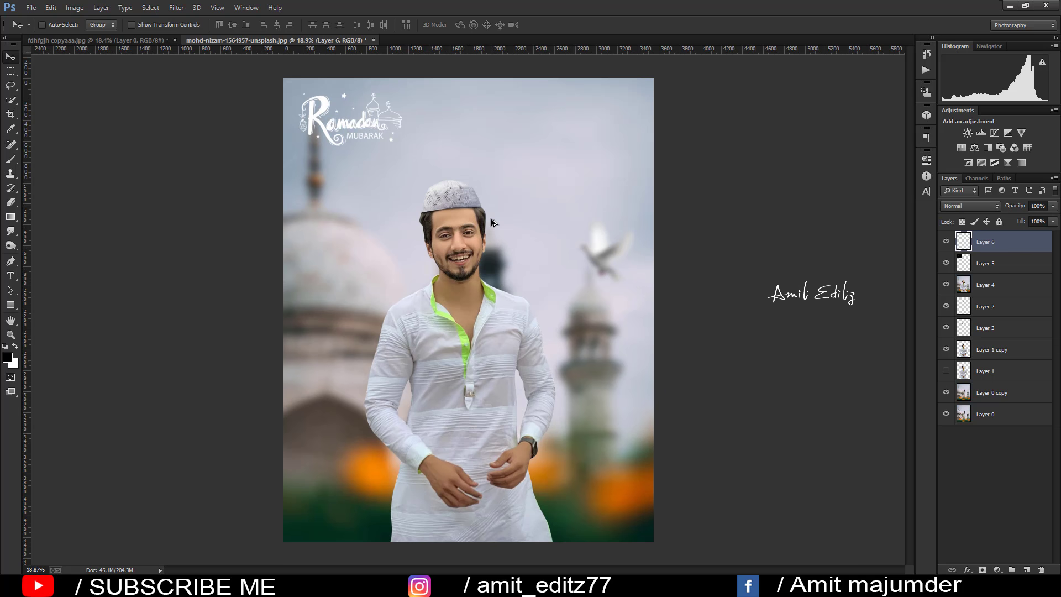
scroll(488, 223, down, 2)
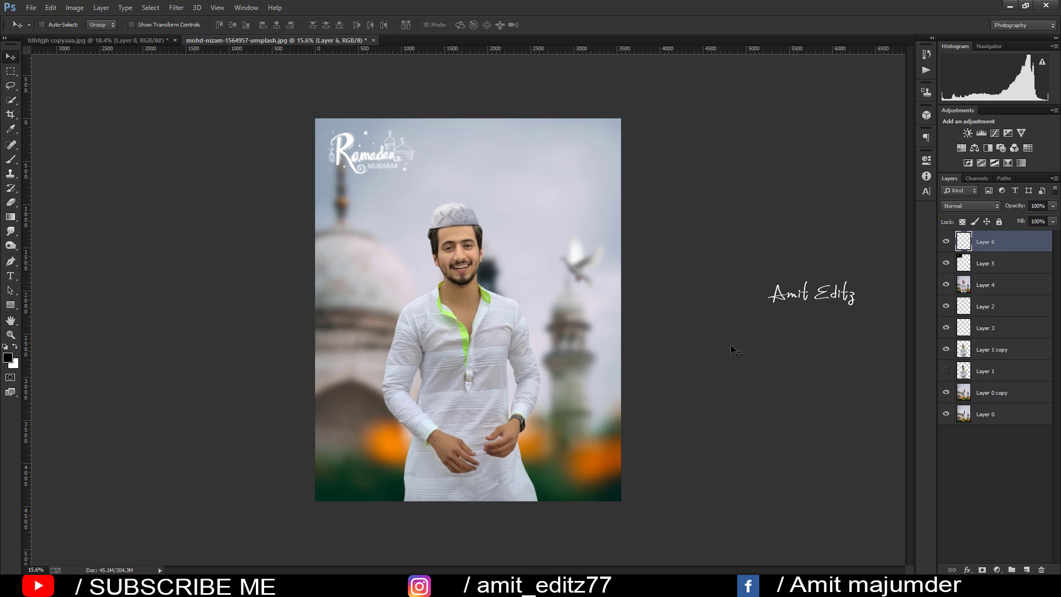
click(978, 287)
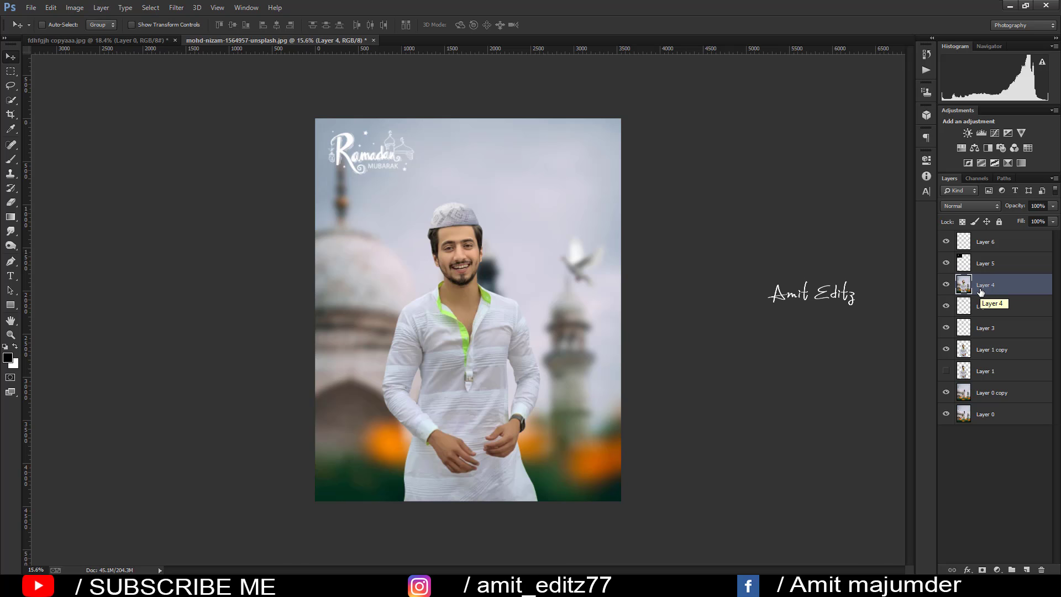
- Open S.R (27).jpg from the G: drive's 1500+ PNG FILE > coler folder
click(31, 8)
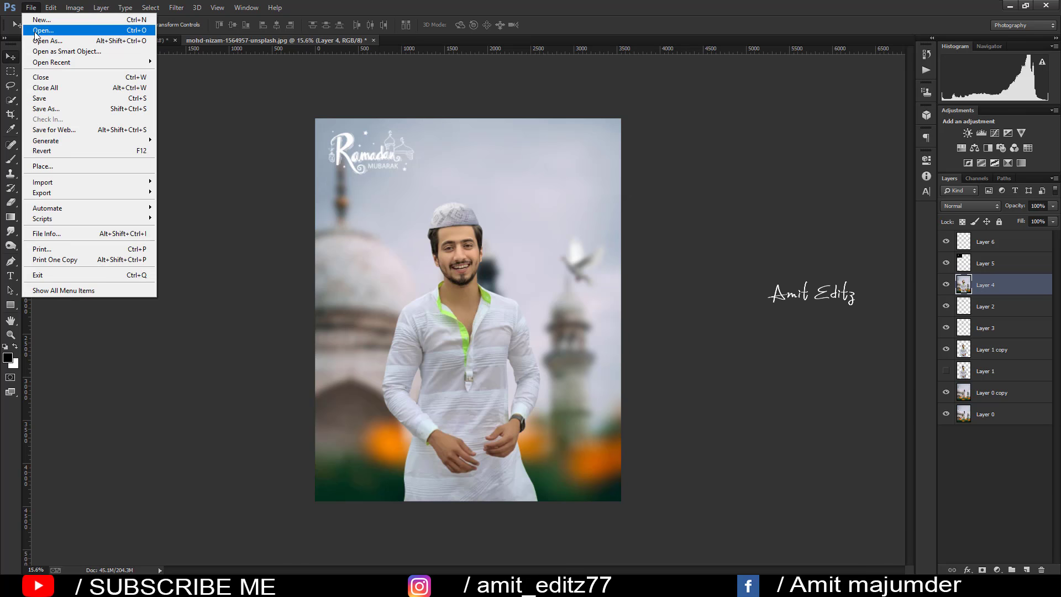
key(Escape)
key(ctrl+o)
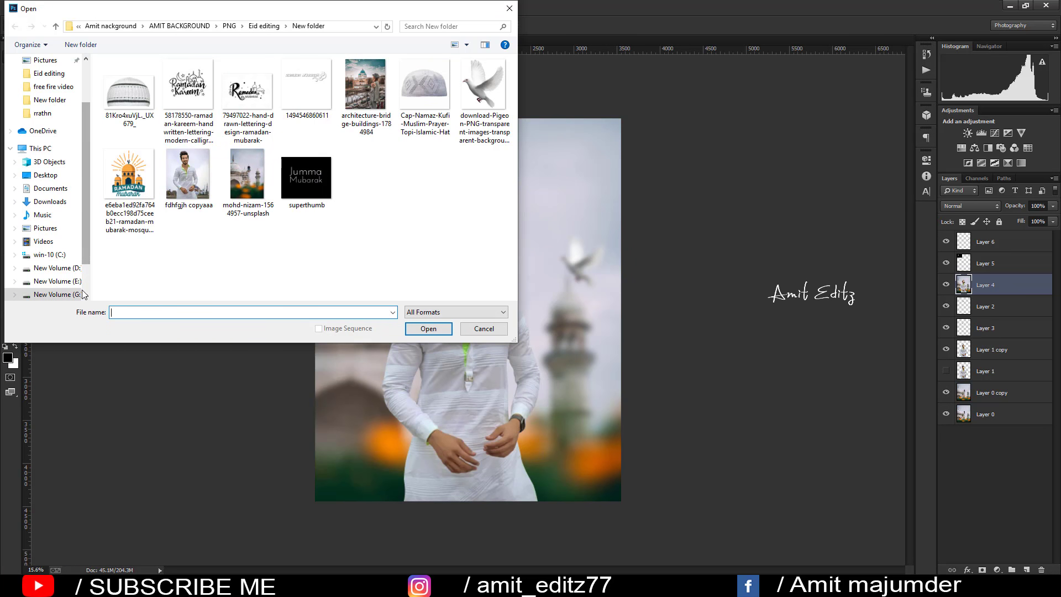
click(72, 296)
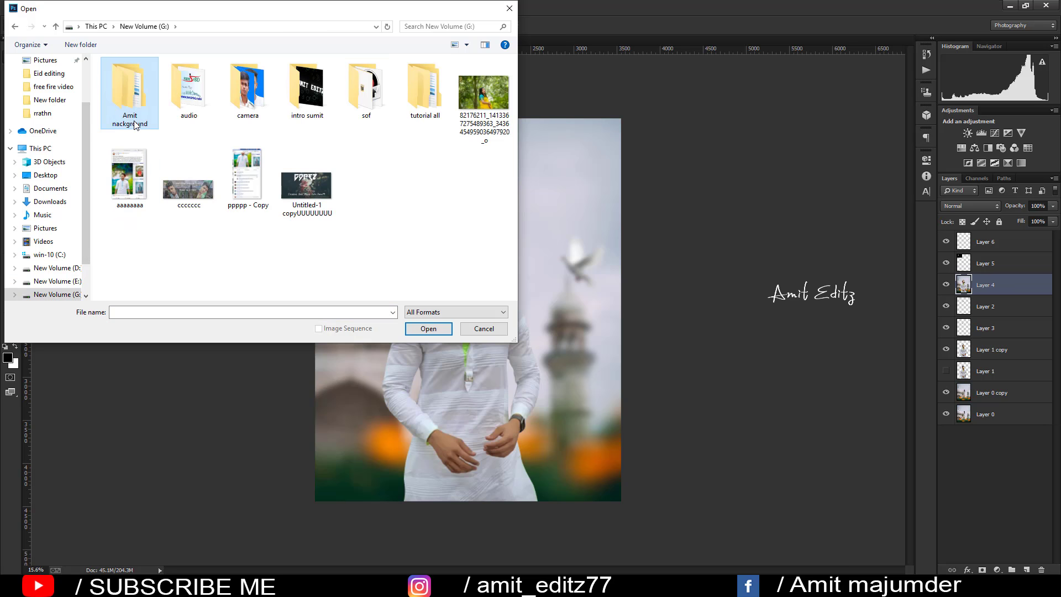
double_click(133, 105)
double_click(131, 100)
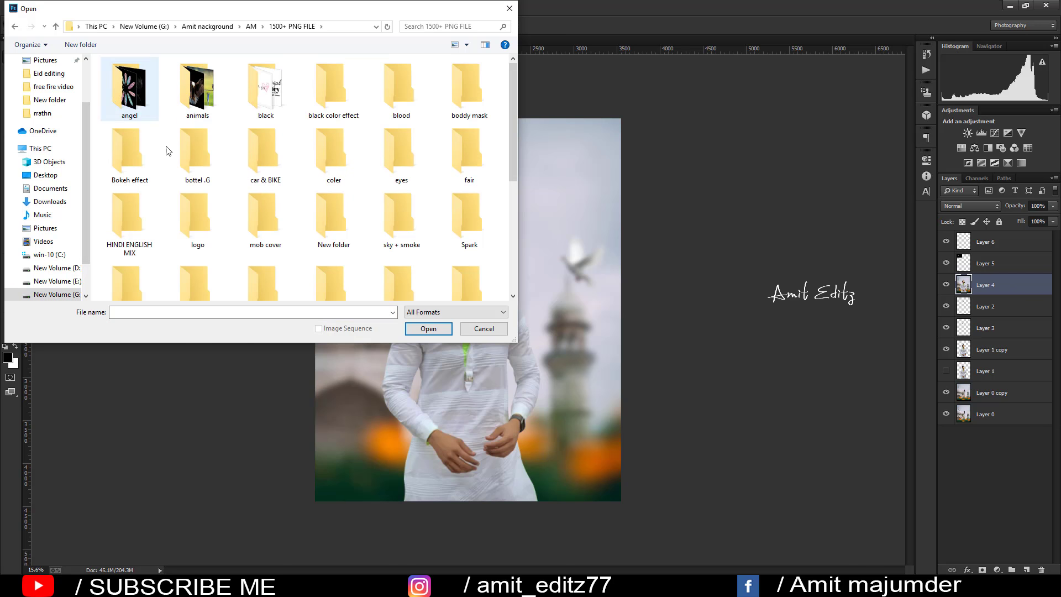
double_click(344, 164)
click(309, 206)
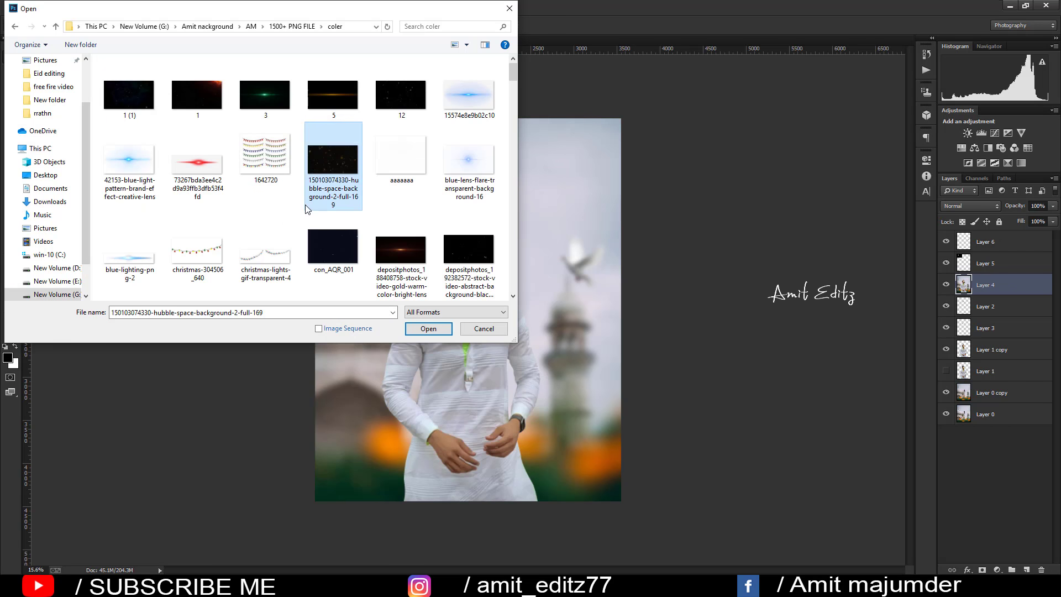
scroll(305, 211, down, 2)
scroll(315, 199, down, 3)
scroll(309, 207, down, 2)
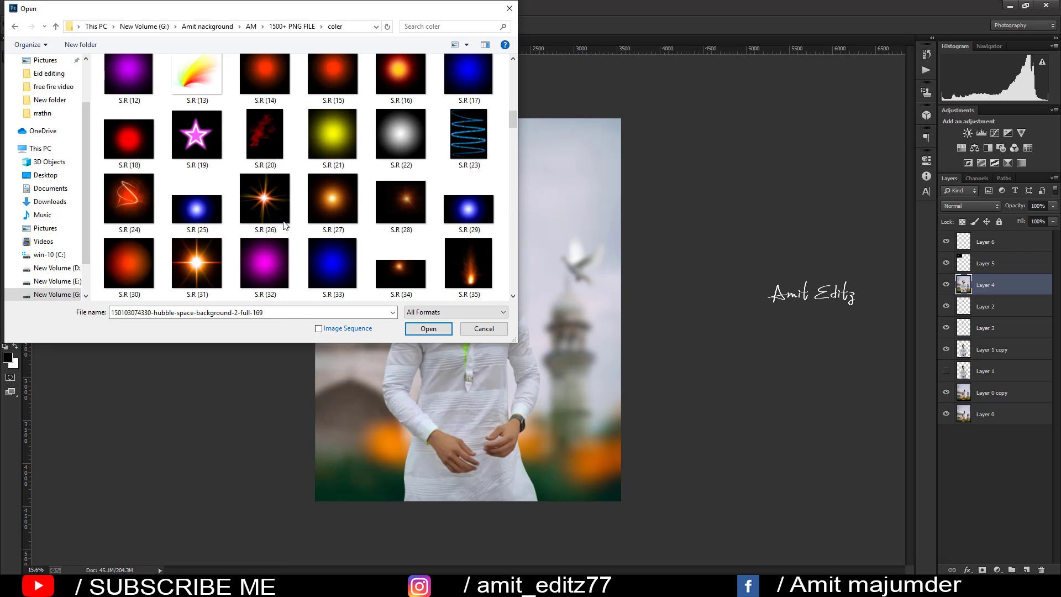
click(326, 197)
click(426, 329)
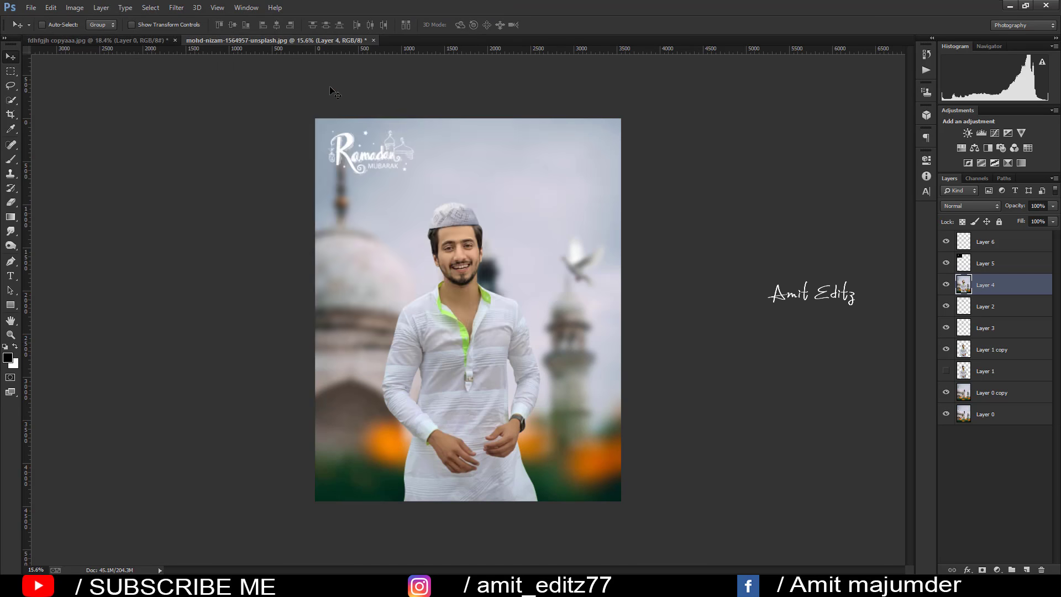
- Drag the glow image into the portrait as Layer 7 and set its blend mode to Screen
drag(330, 52, 425, 43)
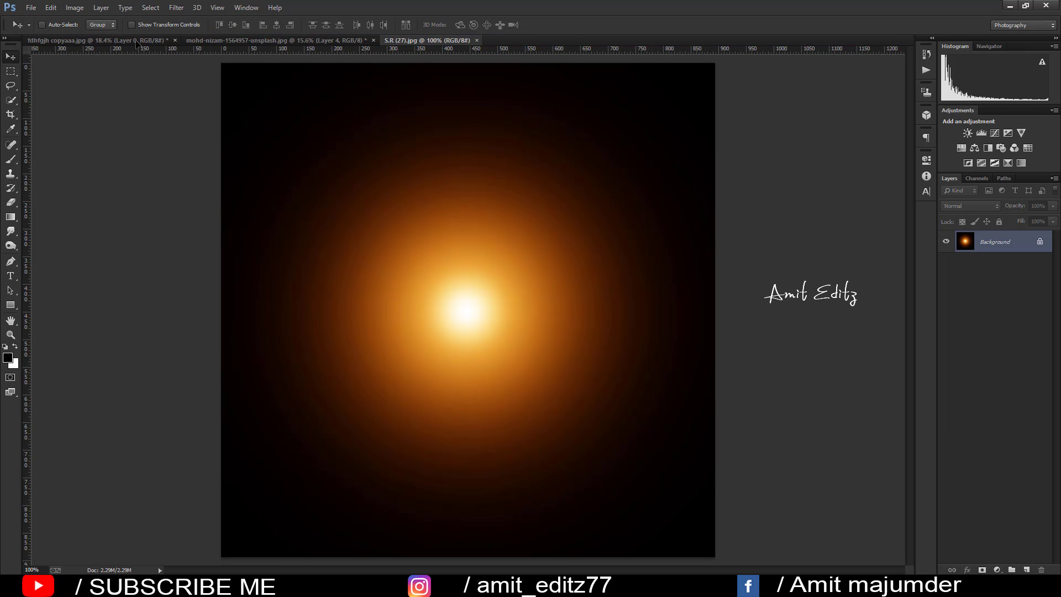
click(138, 43)
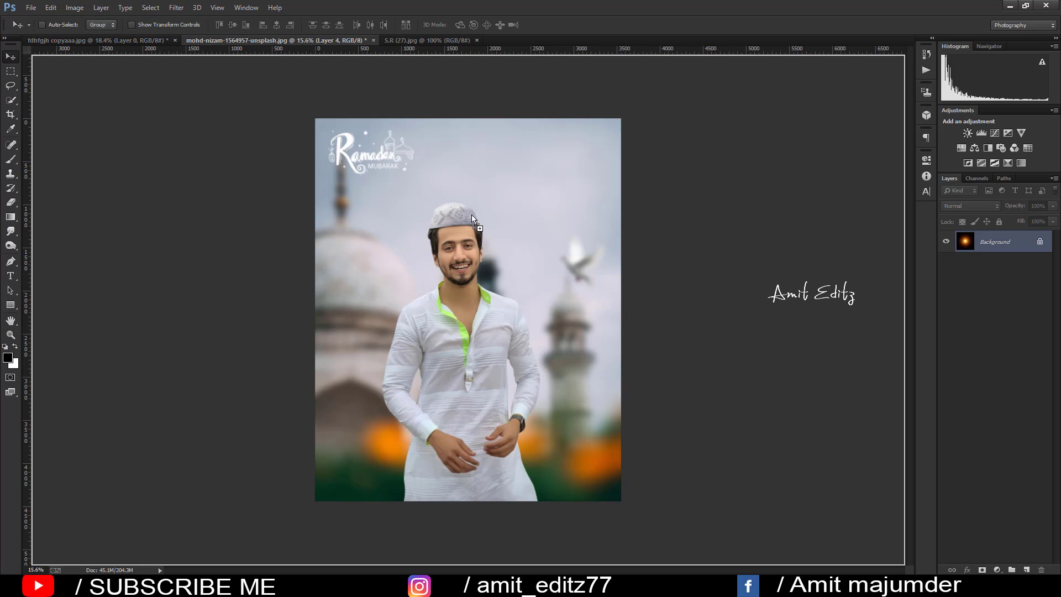
drag(238, 39, 528, 255)
click(963, 206)
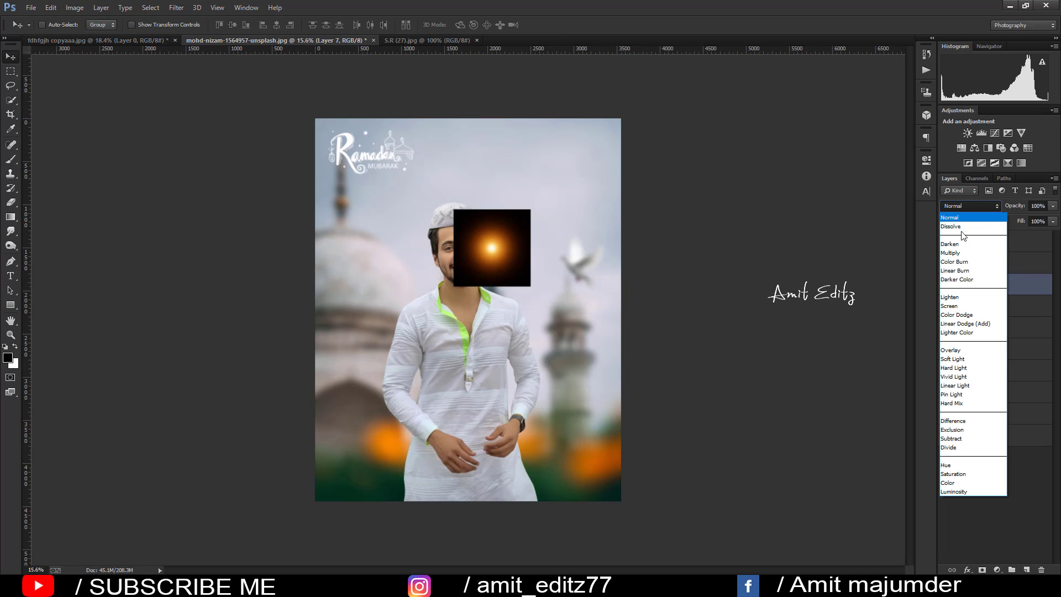
click(960, 312)
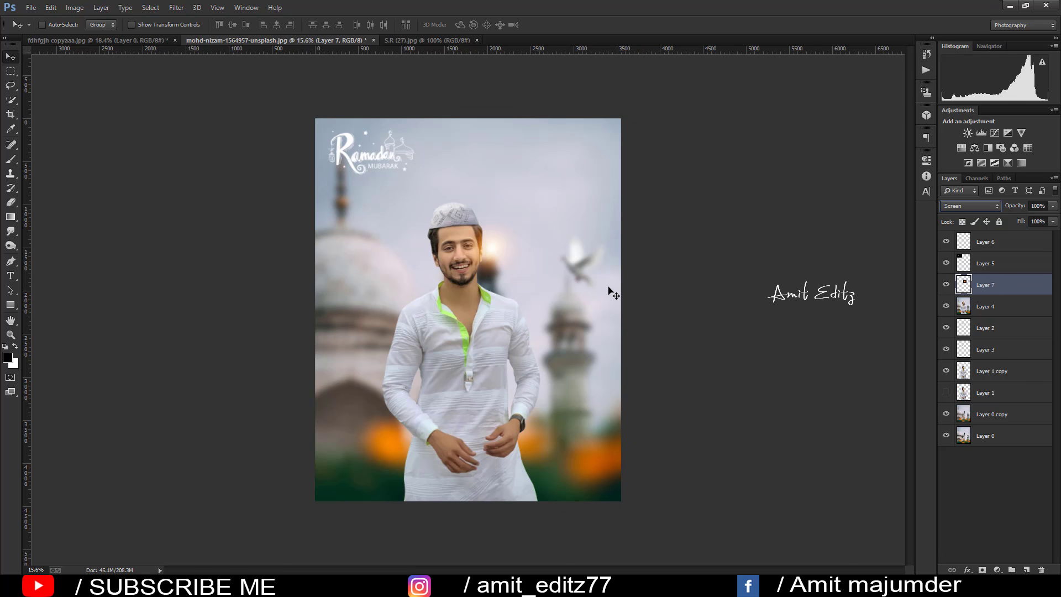
- Scale the glow to about 269% and position it beside the man's head
key(ctrl+t)
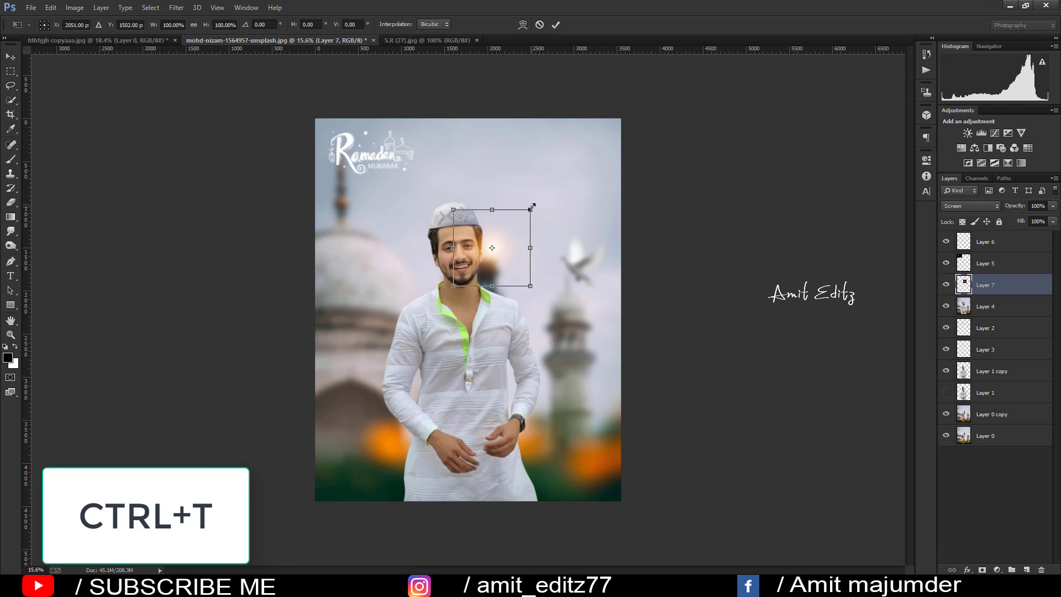
drag(532, 208, 623, 136)
drag(489, 243, 519, 270)
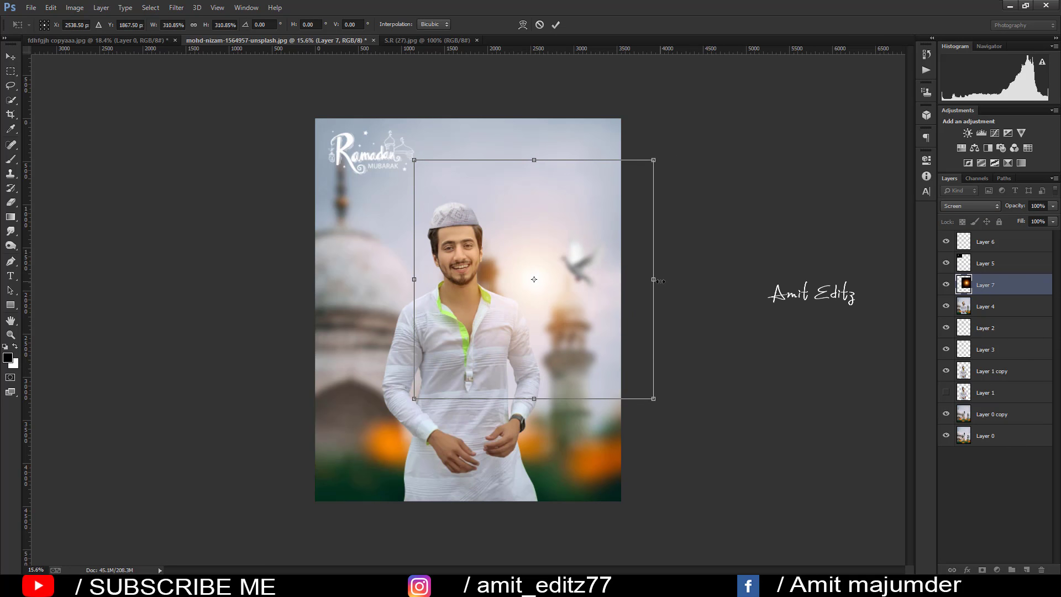
drag(654, 158, 635, 171)
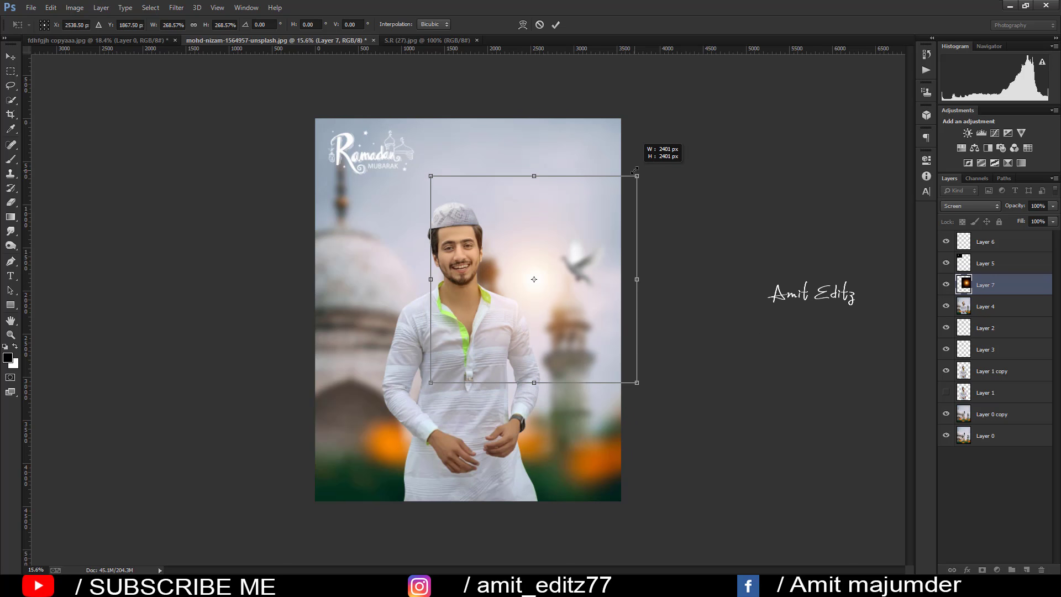
key(Return)
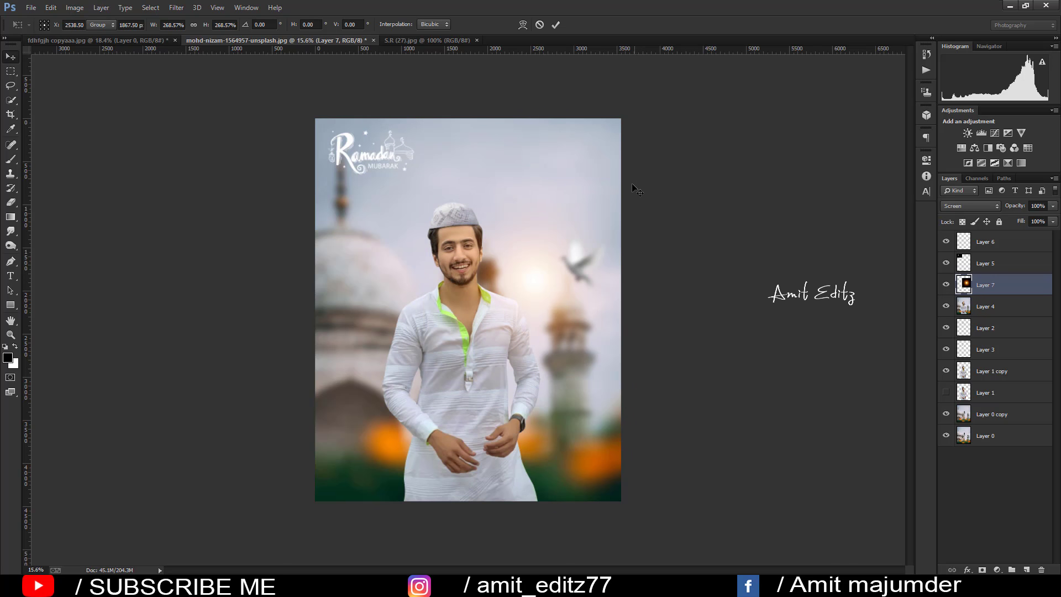
- Select Layer 4 and toggle its visibility off and on to compare
scroll(531, 236, down, 2)
scroll(480, 228, up, 3)
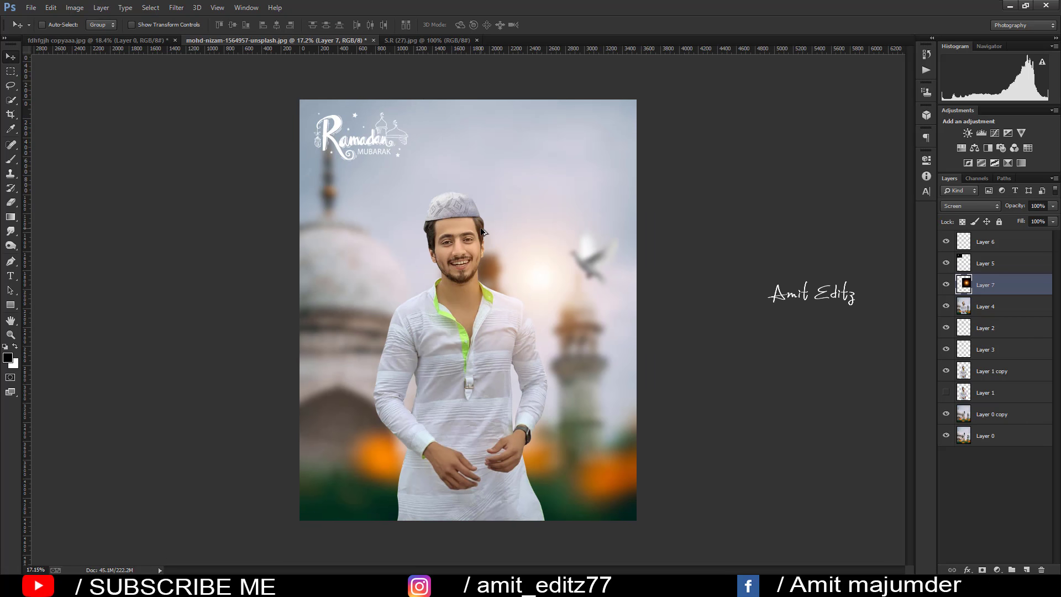
scroll(541, 231, up, 1)
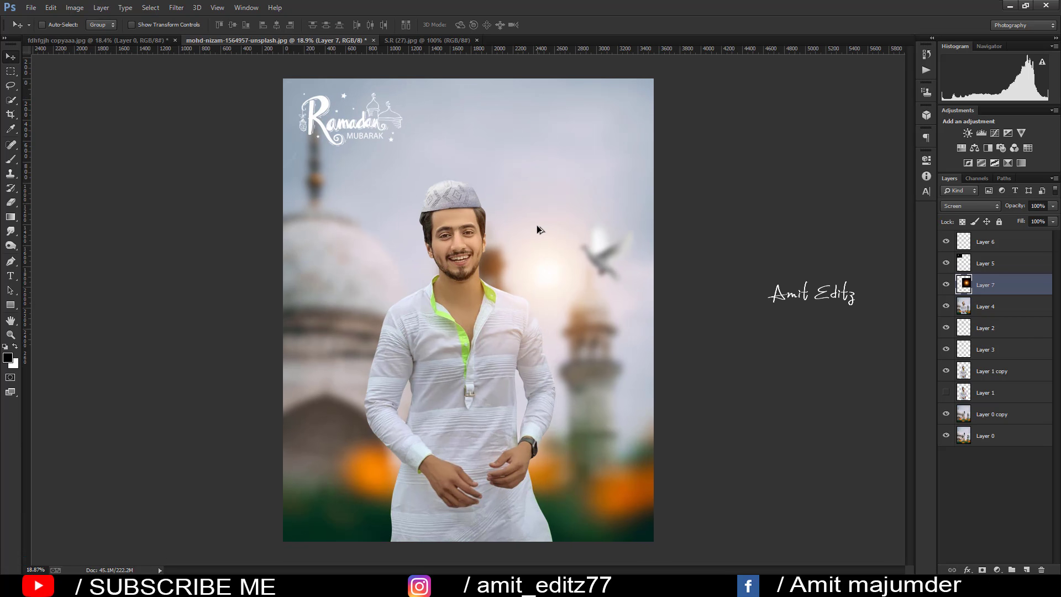
click(987, 309)
click(946, 307)
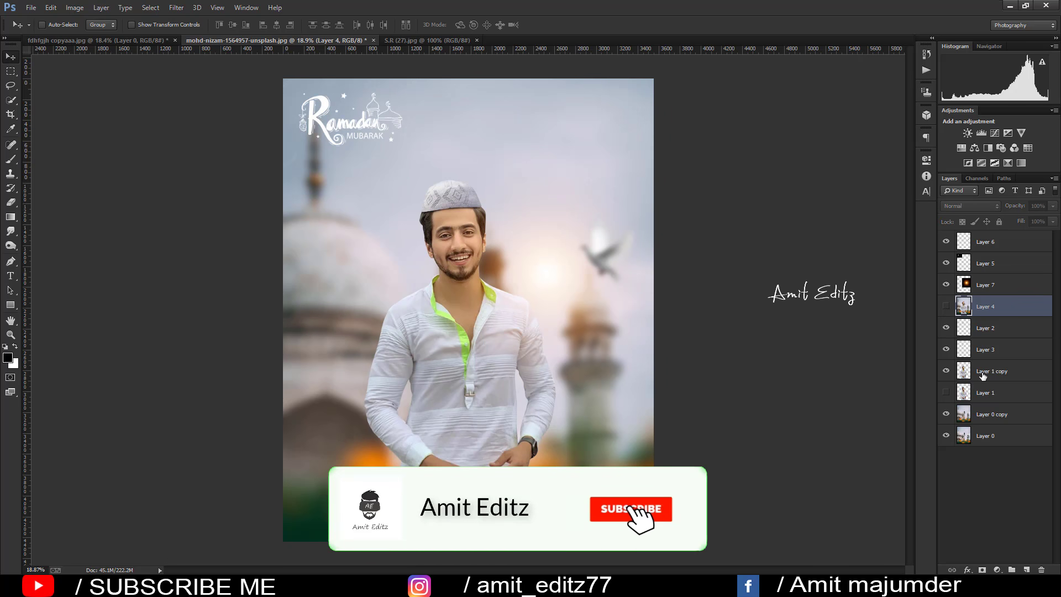
click(946, 305)
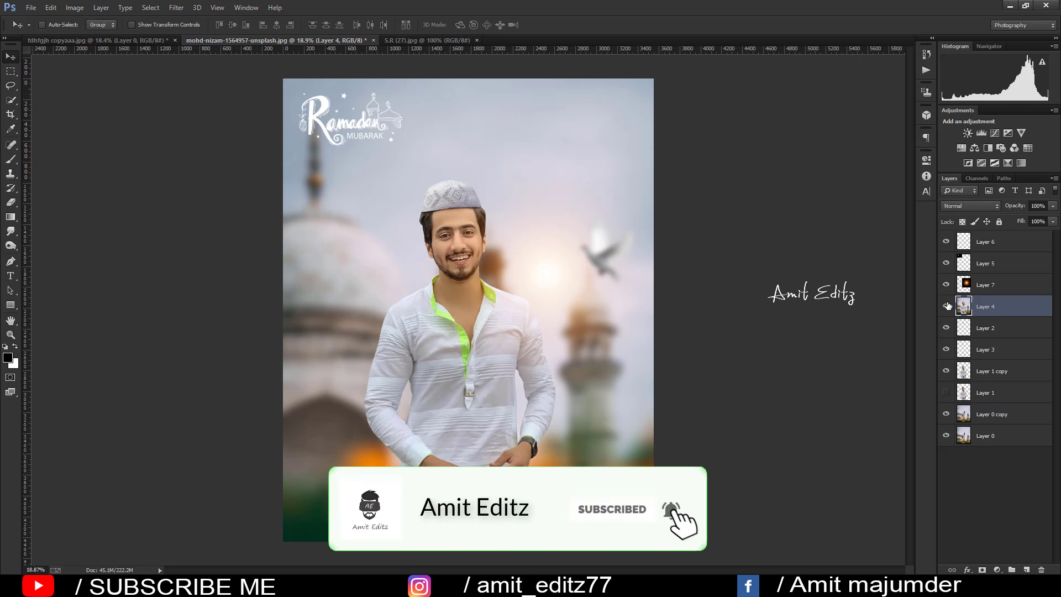
- Hide Layer 1 copy and Layer 1, keeping Layers 2 and 4 visible
click(986, 372)
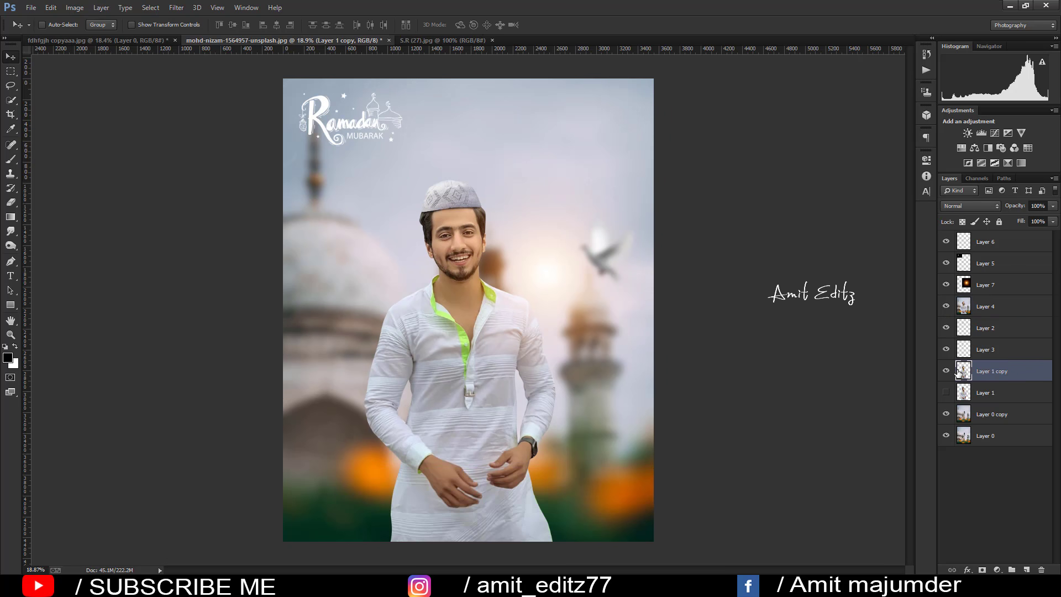
click(946, 371)
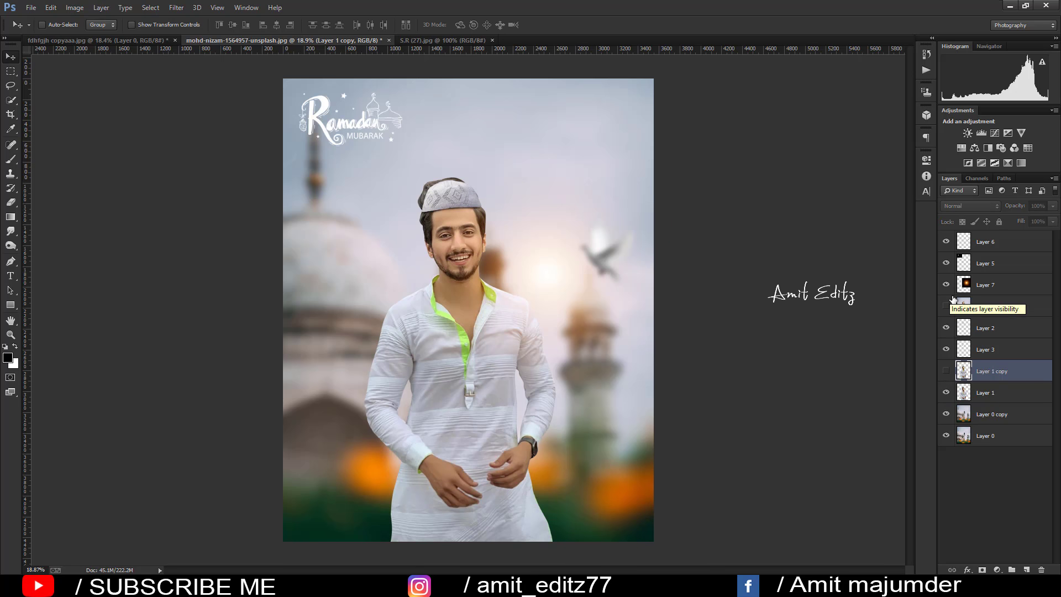
click(946, 327)
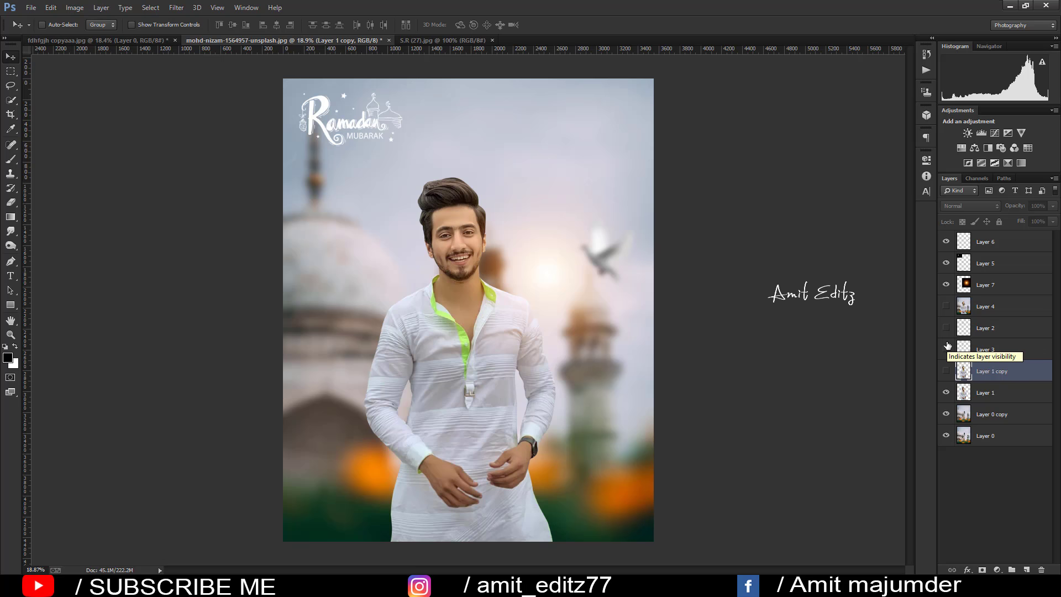
click(946, 349)
click(946, 327)
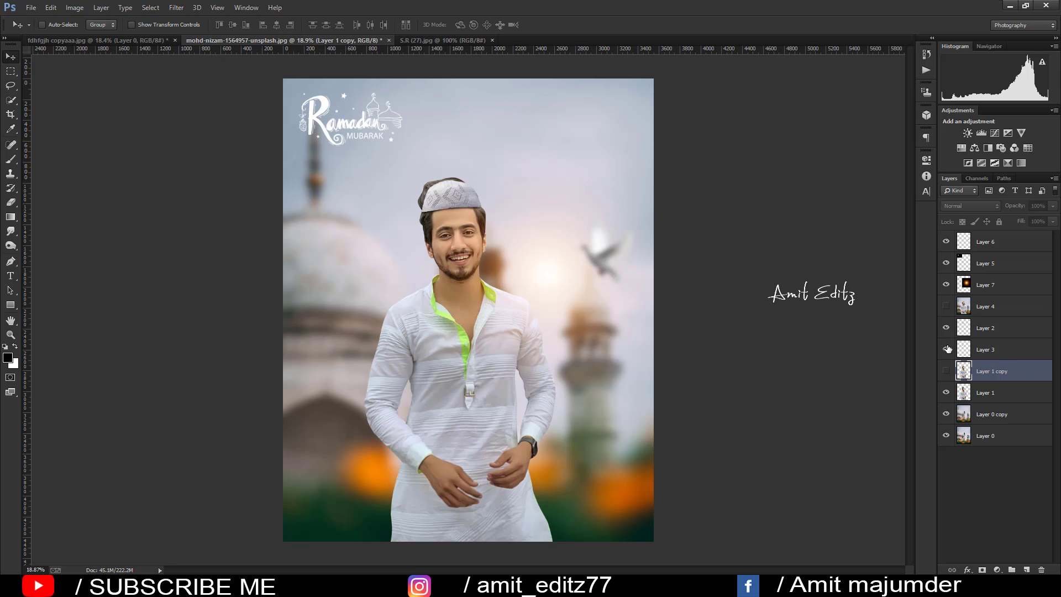
click(945, 392)
click(946, 327)
click(947, 307)
scroll(502, 284, down, 2)
scroll(501, 284, up, 1)
scroll(501, 284, down, 1)
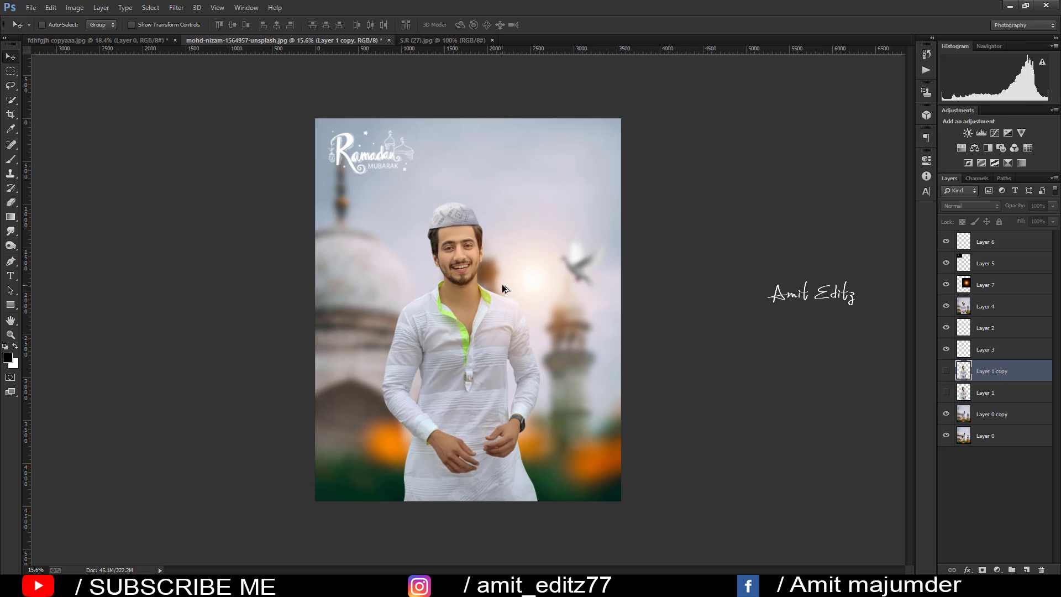
- Stamp all visible layers into a new top Layer 8 and commit a crop
click(993, 243)
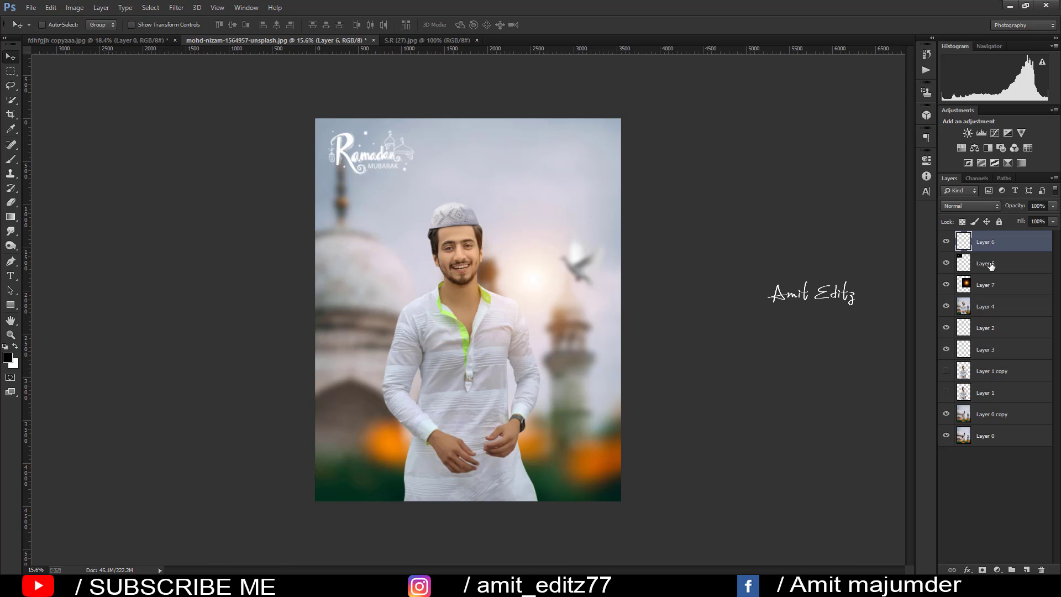
key(ctrl+shift+alt+e)
key(c)
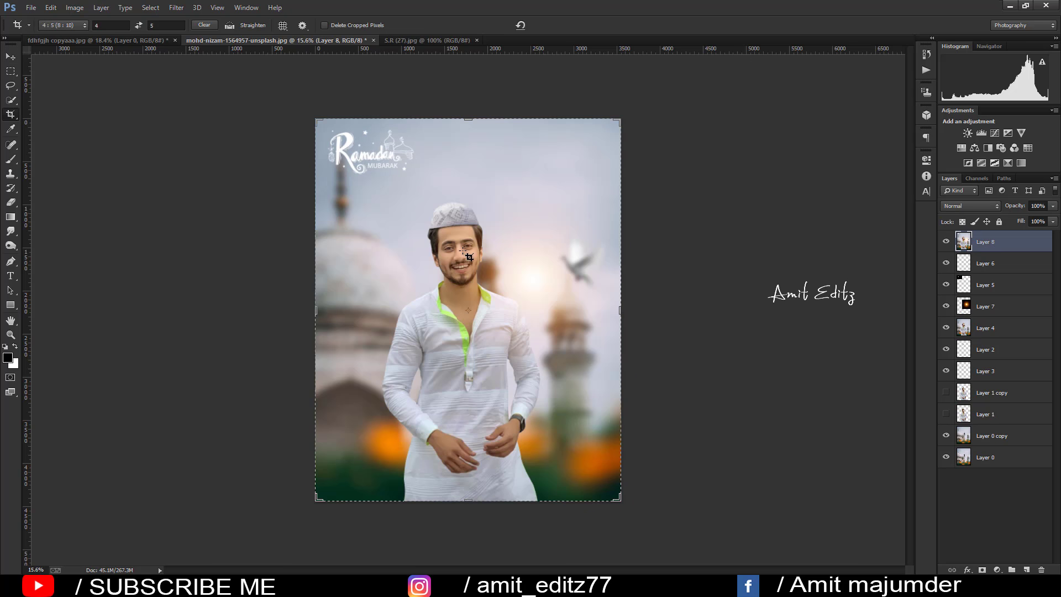
key(Return)
scroll(456, 177, up, 1)
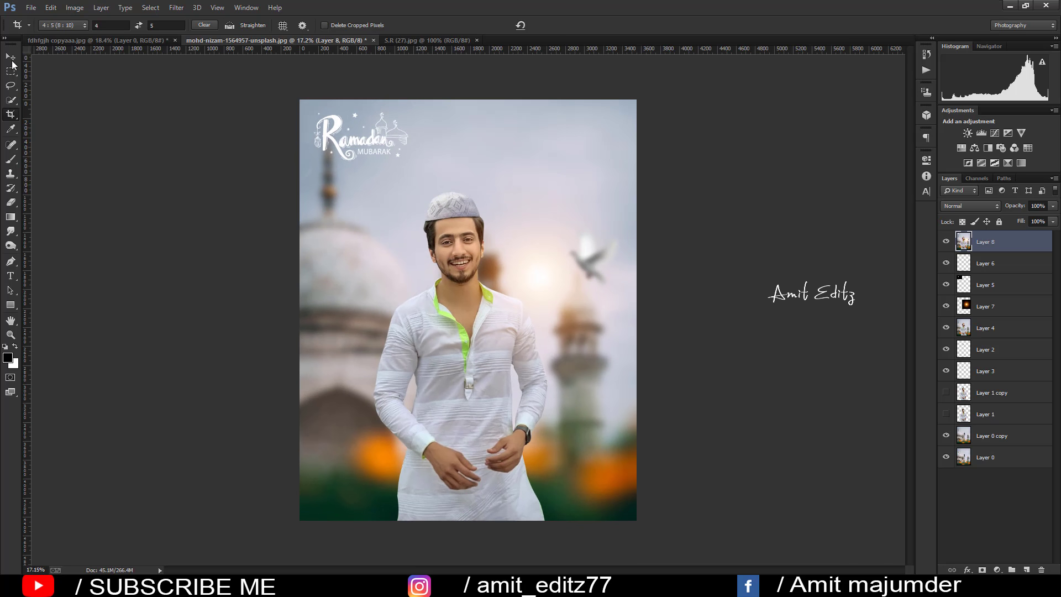
key(v)
click(176, 7)
- In Camera Raw, set contrast +14, shadows +22, blacks +27, clarity +11, temperature -9, vibrance +13
click(188, 70)
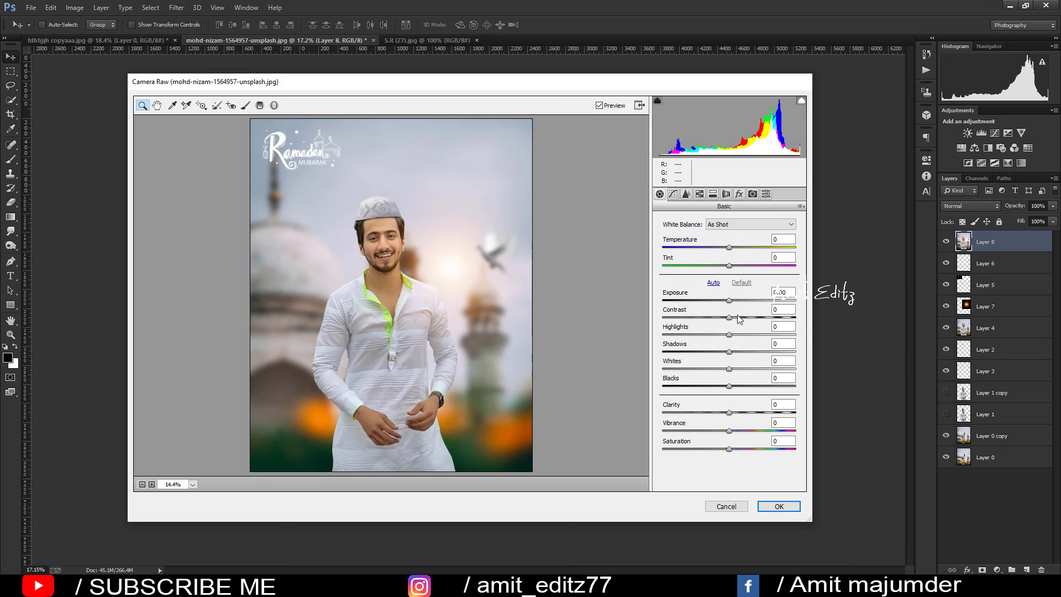
drag(729, 318, 738, 317)
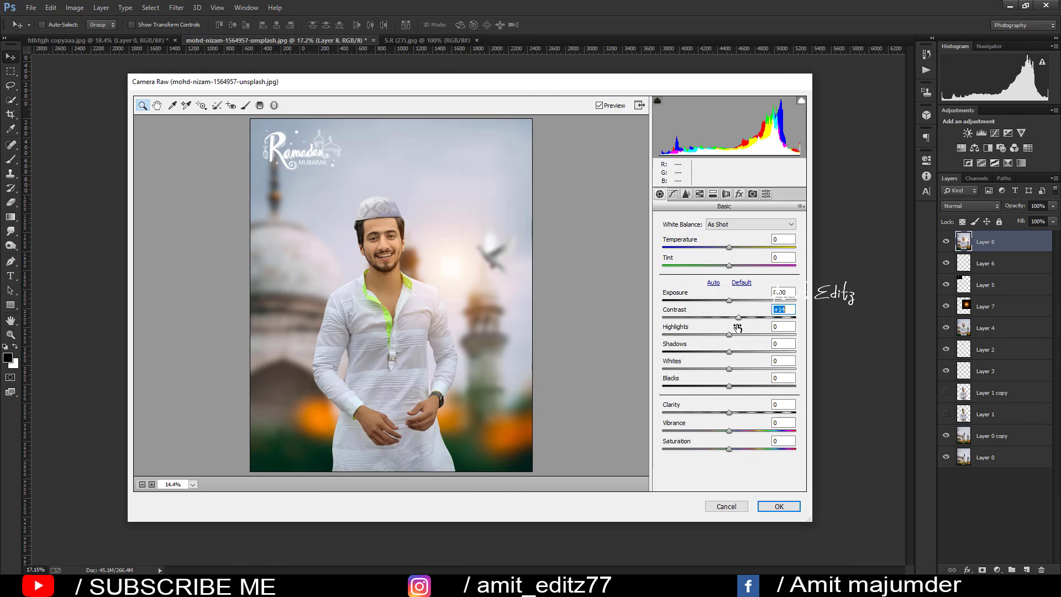
mouse_move(717, 351)
mouse_down()
mouse_move(679, 351)
mouse_move(769, 351)
mouse_up()
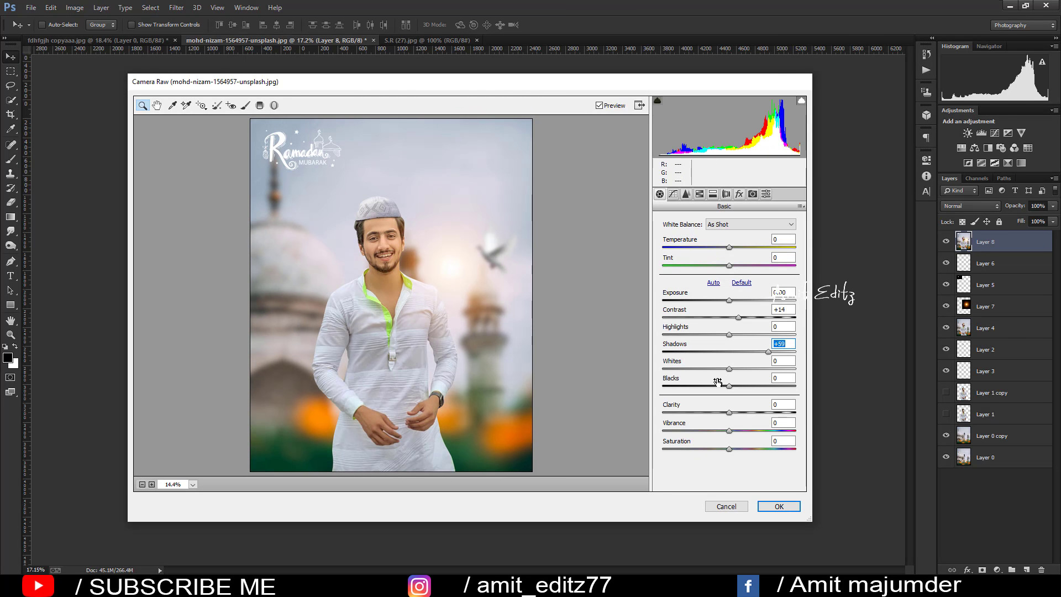
drag(729, 385, 753, 385)
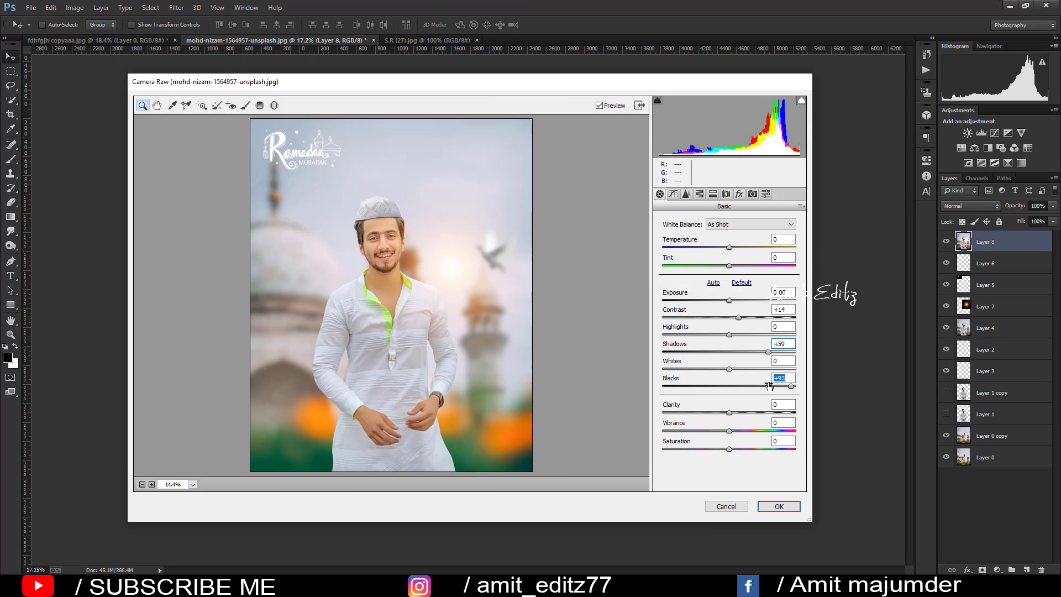
click(736, 412)
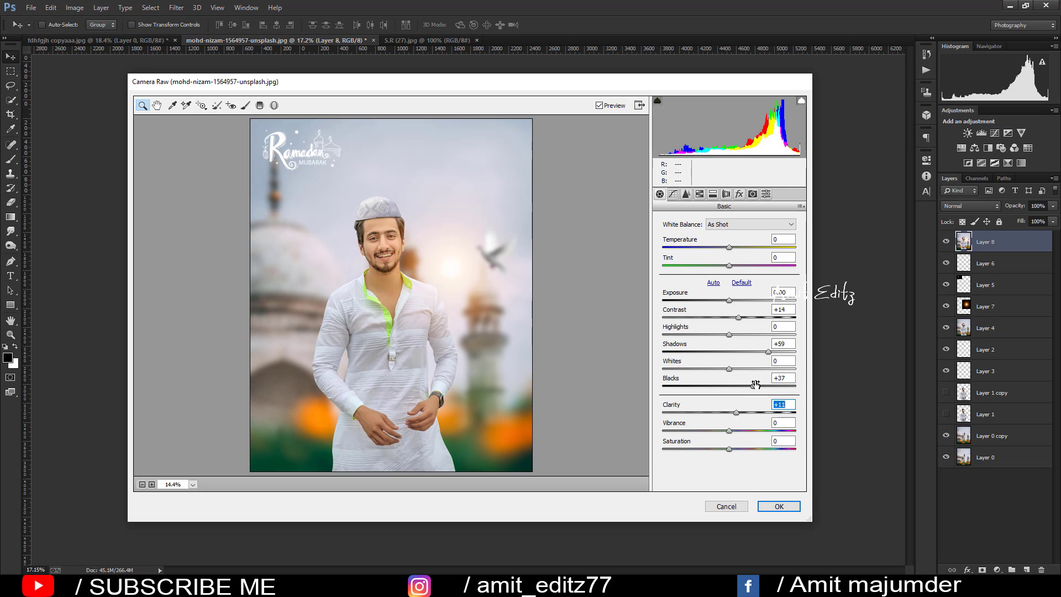
drag(768, 351, 744, 351)
drag(753, 386, 747, 386)
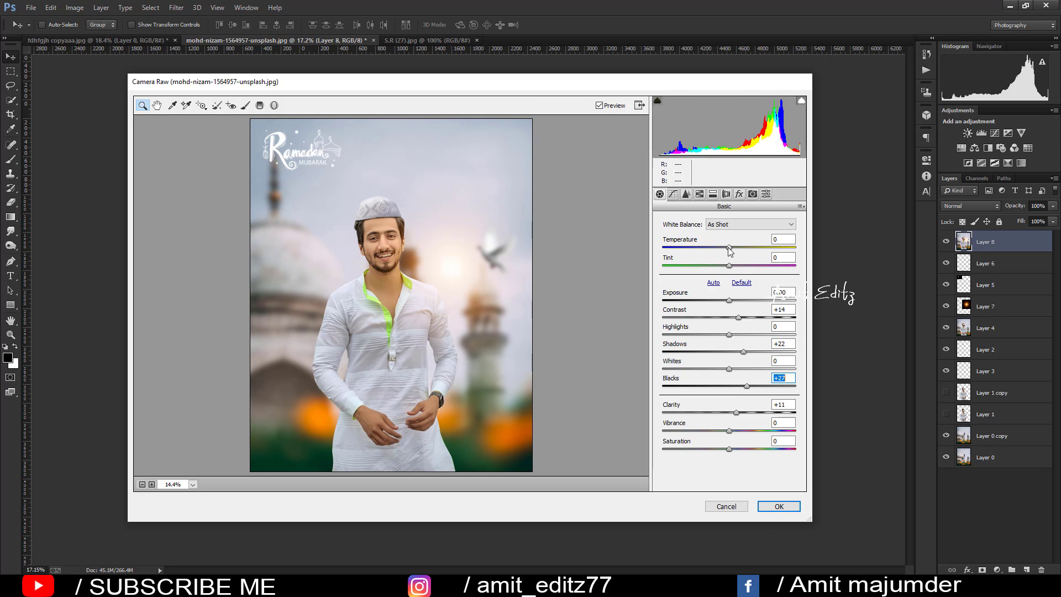
drag(729, 248, 726, 251)
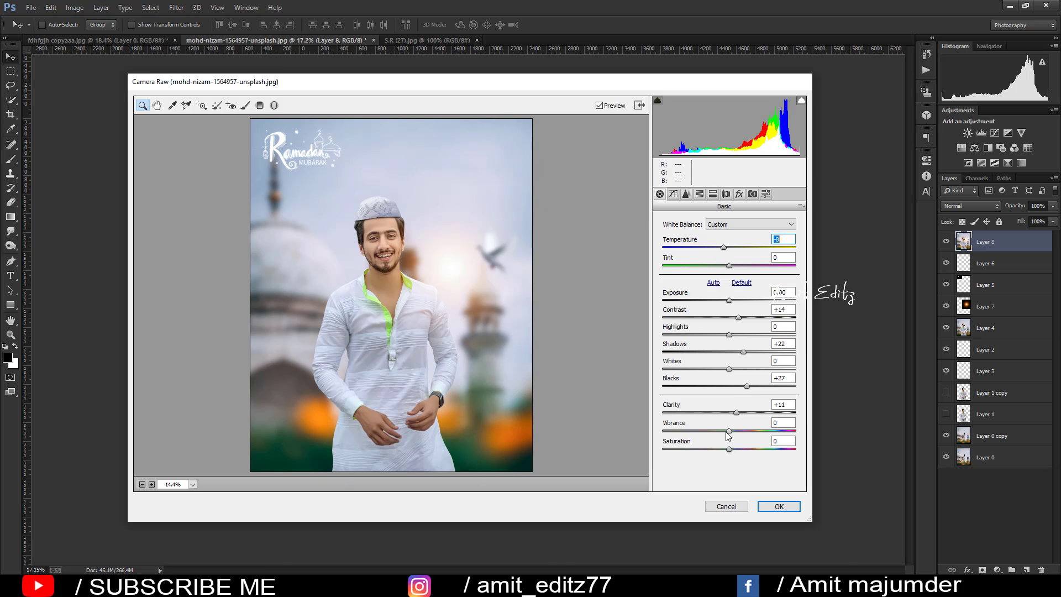
mouse_move(728, 431)
mouse_down()
mouse_move(737, 431)
mouse_move(710, 402)
mouse_move(744, 419)
mouse_up()
- Set Blue Primary hue -20, saturation +23, shift the green primary, and add a -25 vignette
click(752, 194)
click(716, 402)
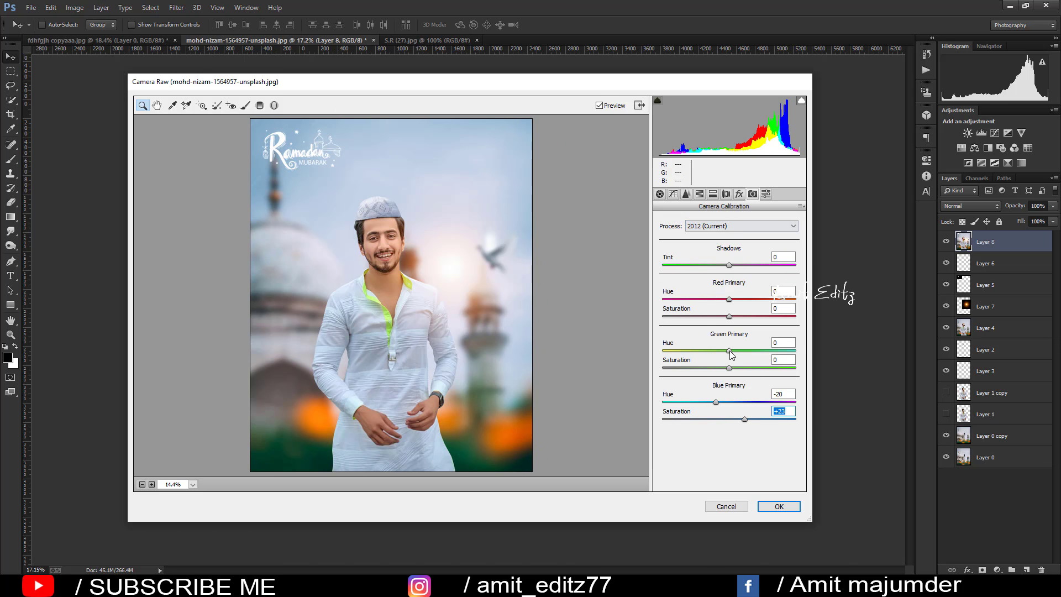
mouse_move(729, 350)
mouse_down()
mouse_move(715, 351)
mouse_move(731, 351)
mouse_move(737, 368)
mouse_move(711, 337)
mouse_move(720, 355)
mouse_up()
click(740, 193)
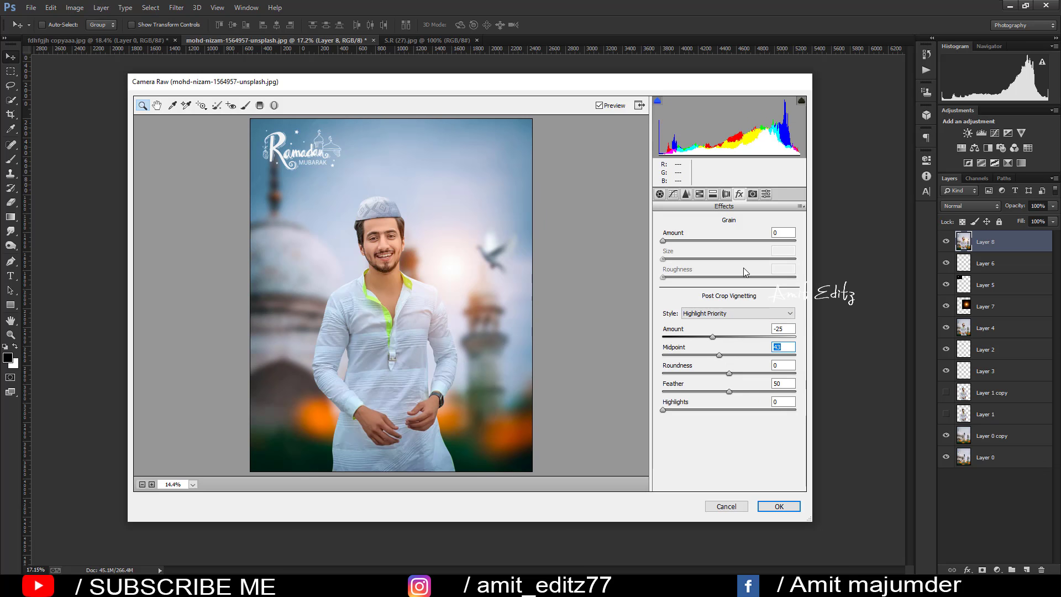
click(686, 194)
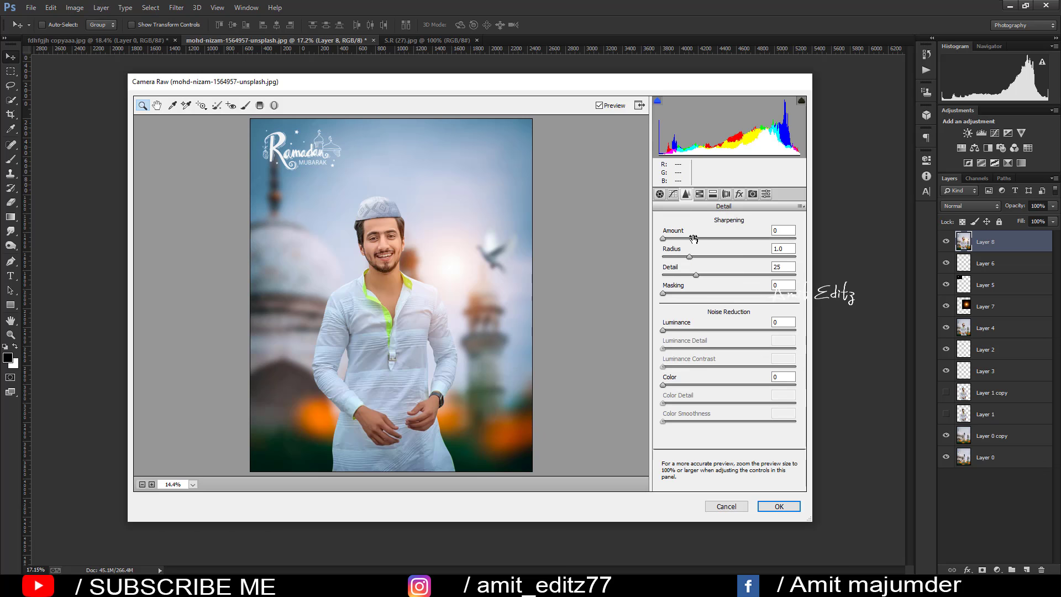
click(700, 194)
click(725, 237)
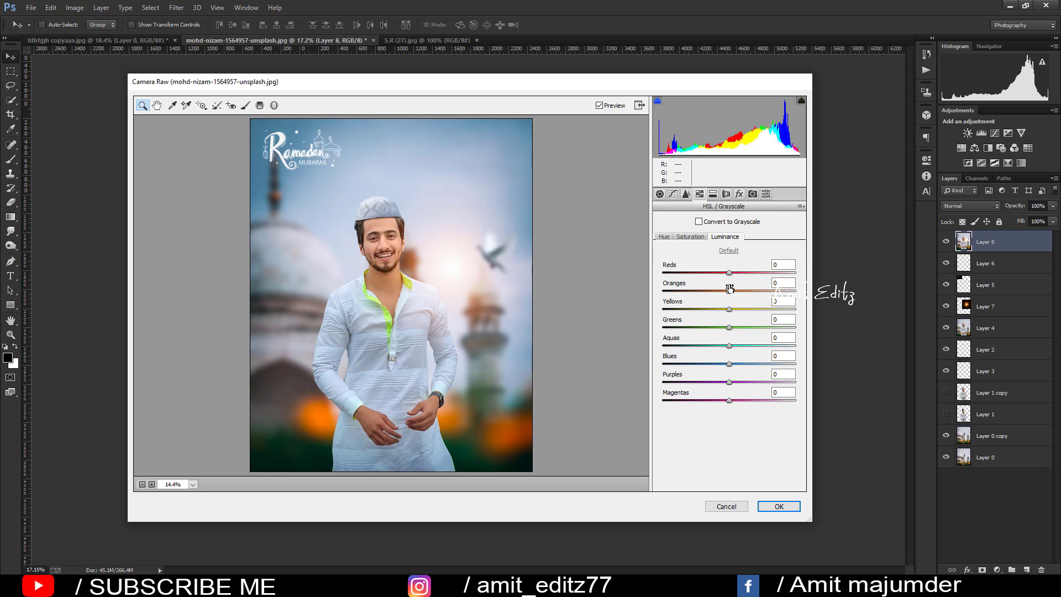
- Raise Oranges luminance to +13, shift Blues hue toward teal, and tint highlights hue 189, saturation 11
drag(729, 291, 739, 291)
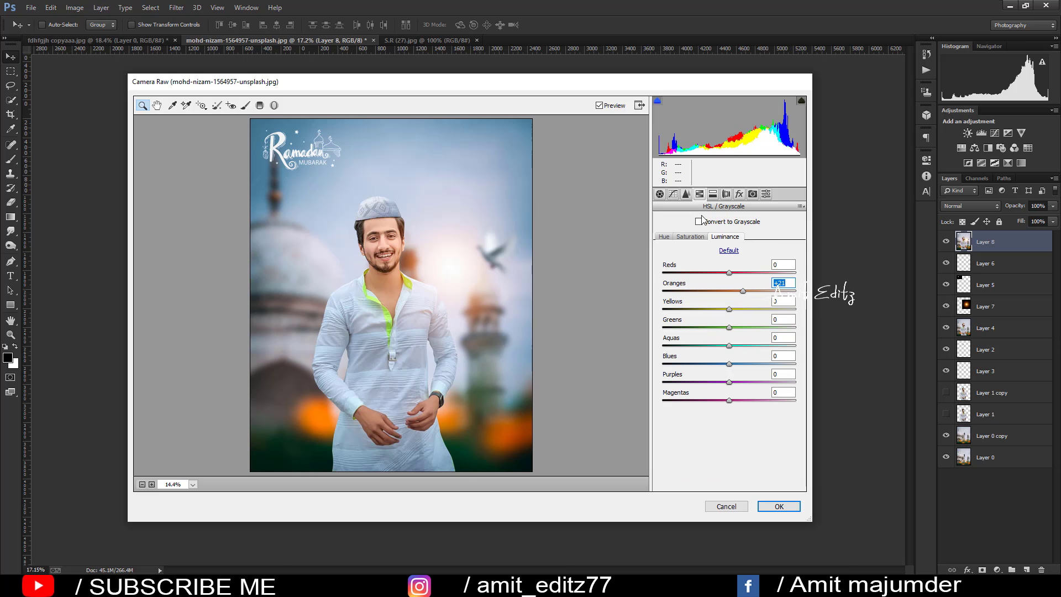
click(663, 237)
drag(730, 363, 709, 363)
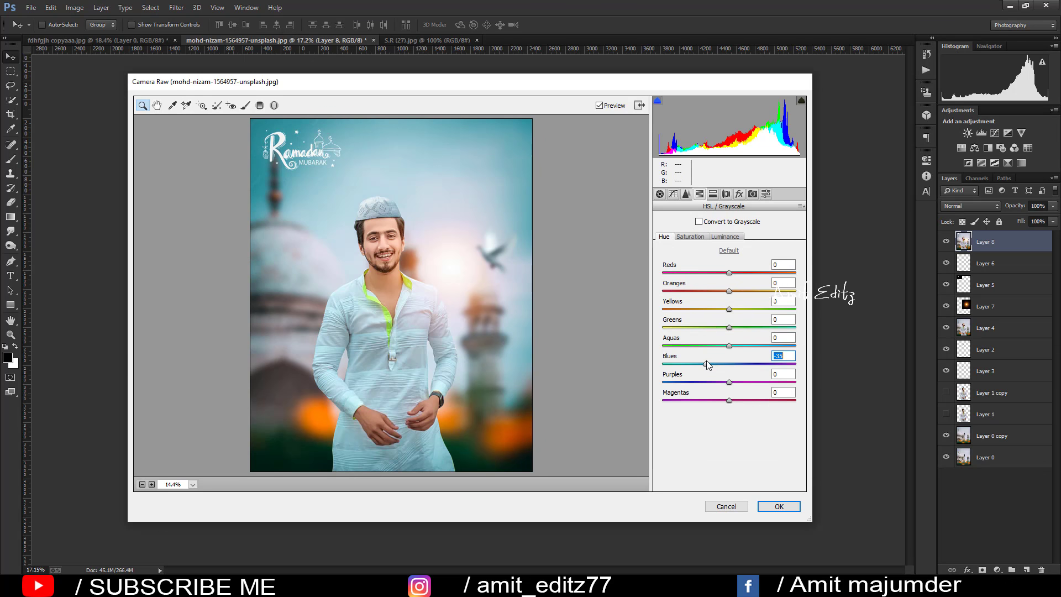
click(713, 193)
drag(663, 238, 732, 238)
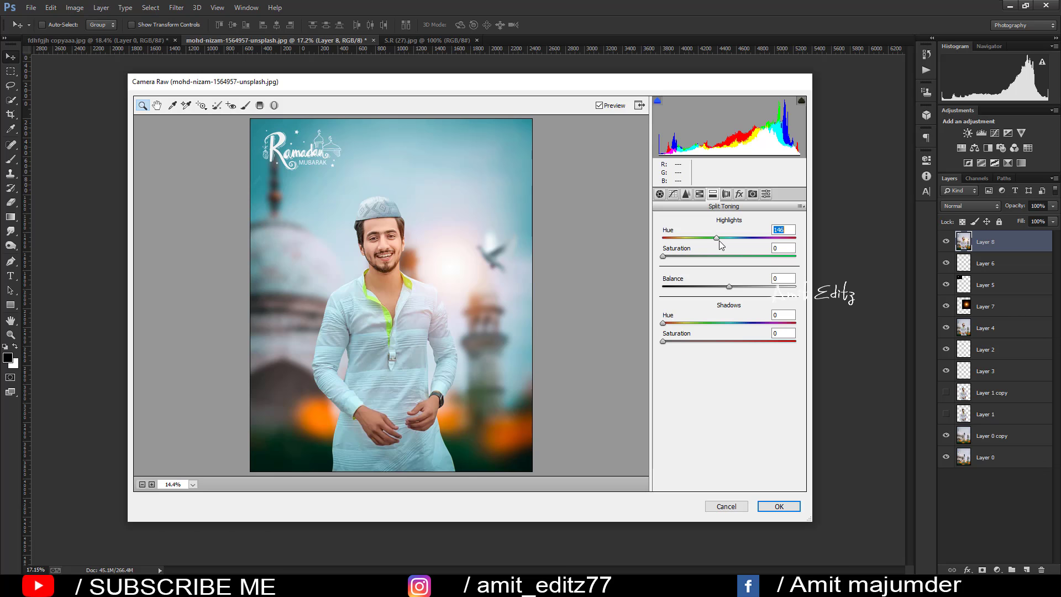
drag(659, 256, 670, 258)
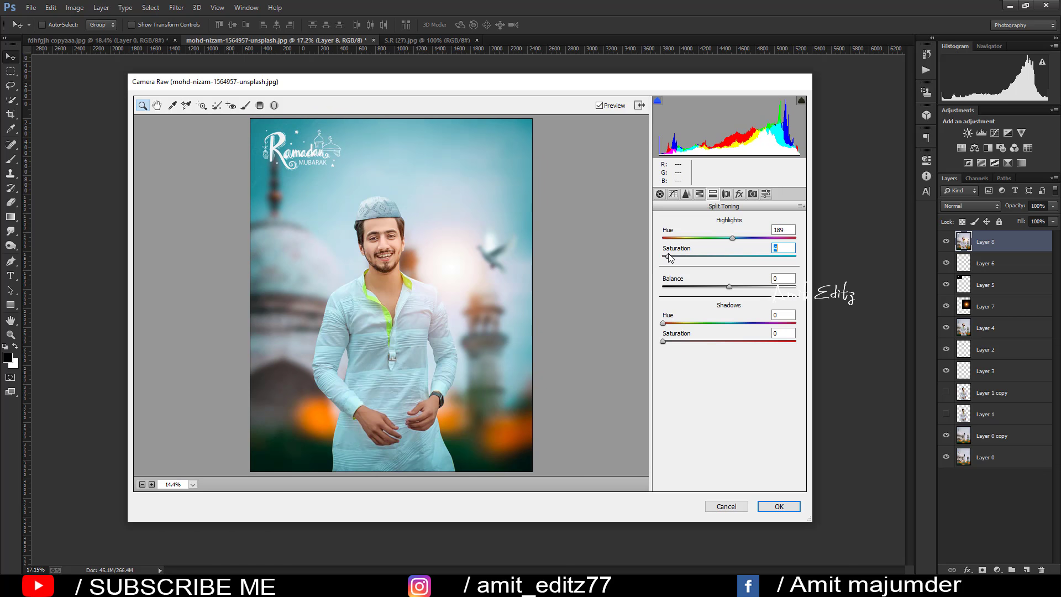
- Shift Greens hue to +29, deepen the vignette to -46, desaturate Oranges to -15, and apply
click(740, 194)
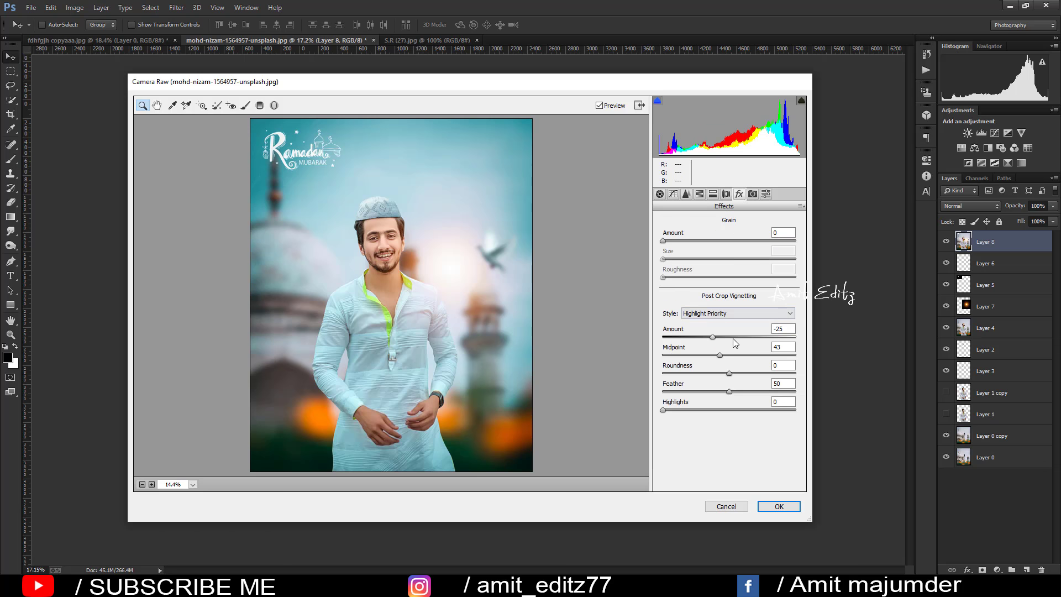
drag(703, 336, 711, 355)
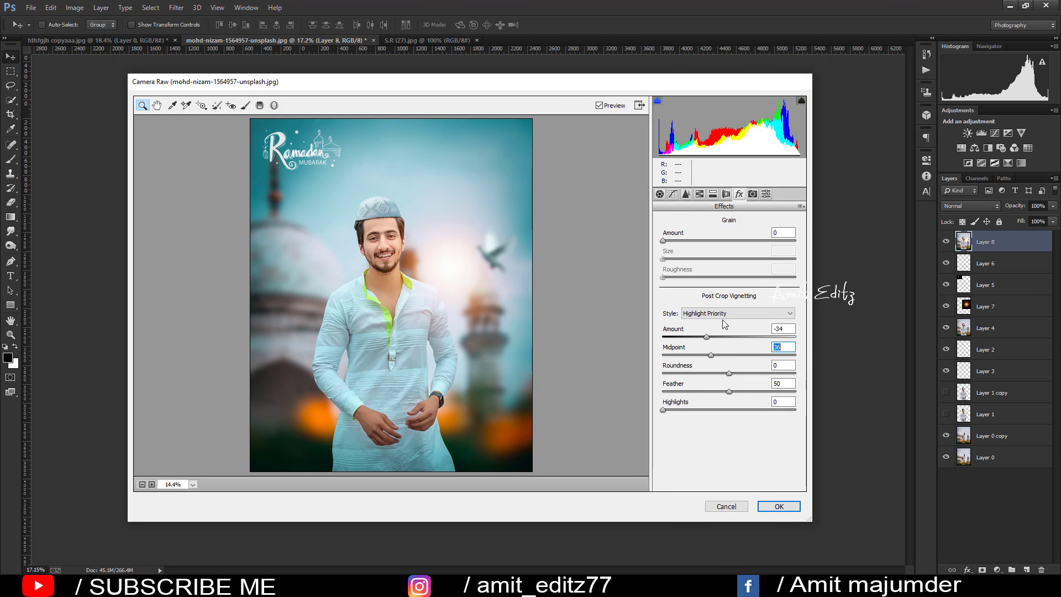
click(699, 194)
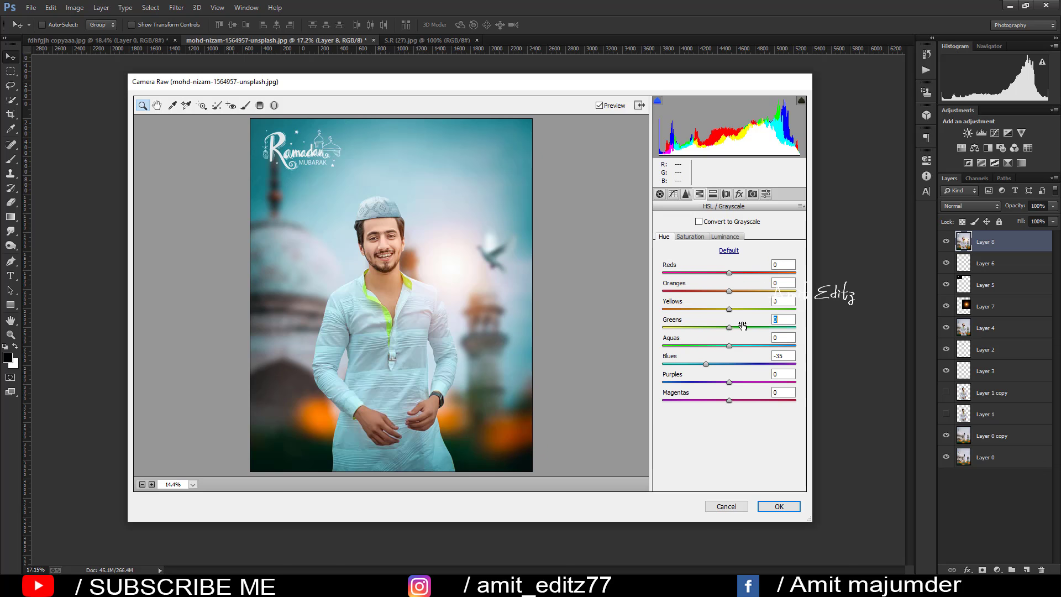
mouse_move(729, 328)
mouse_down()
mouse_move(784, 328)
mouse_move(749, 327)
mouse_up()
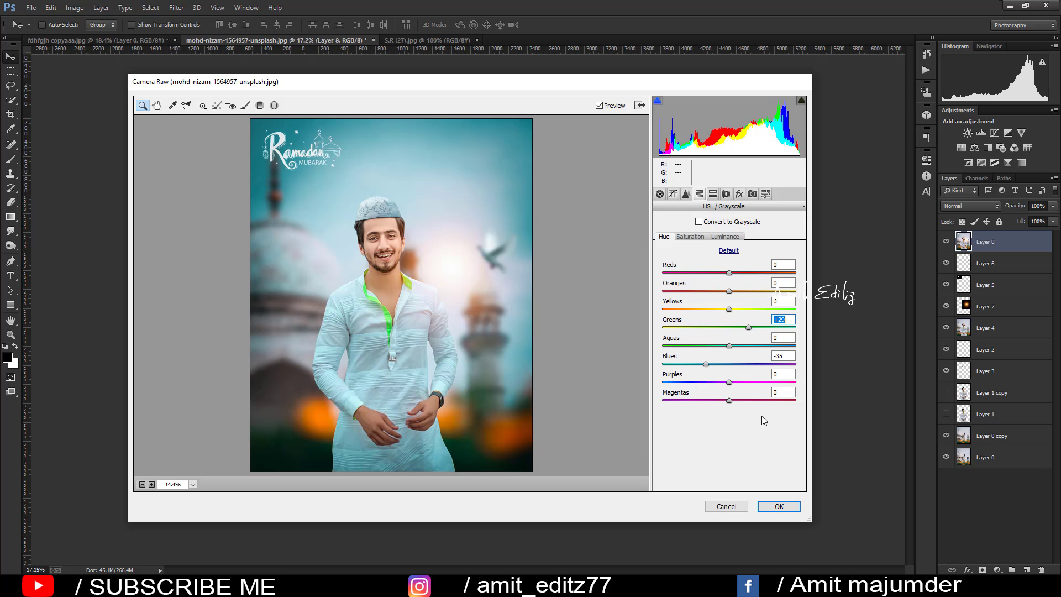
click(740, 194)
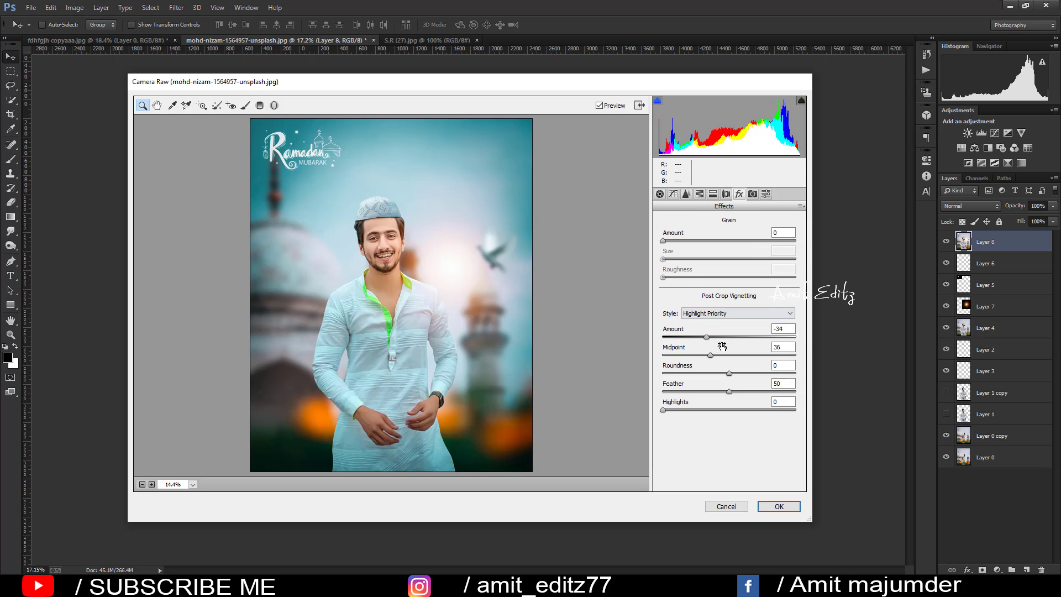
mouse_move(706, 336)
mouse_down()
mouse_move(701, 354)
mouse_move(710, 354)
mouse_up()
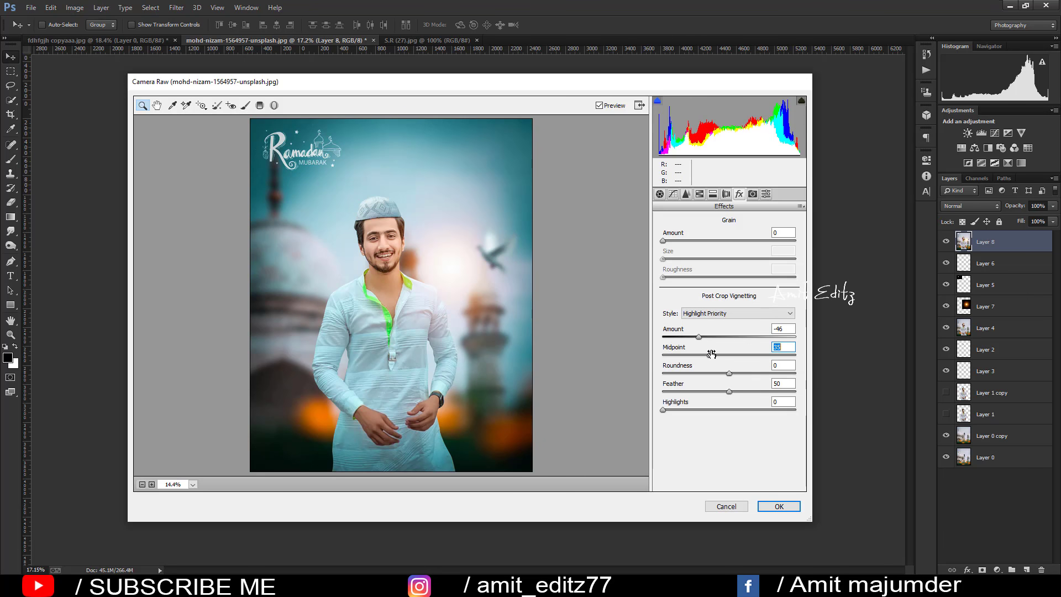
click(700, 194)
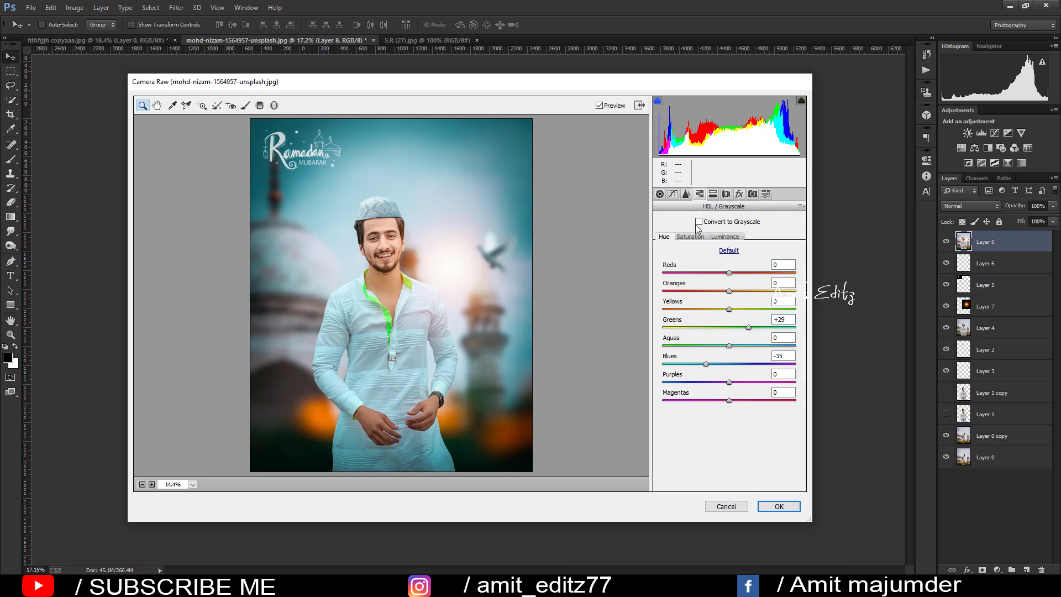
click(690, 236)
drag(728, 291, 719, 291)
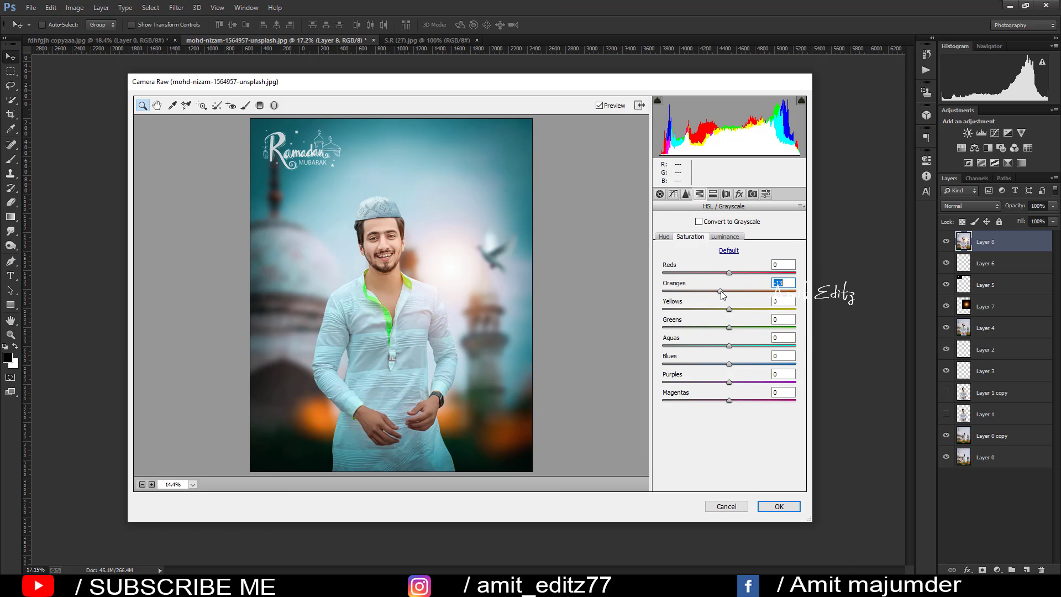
click(772, 509)
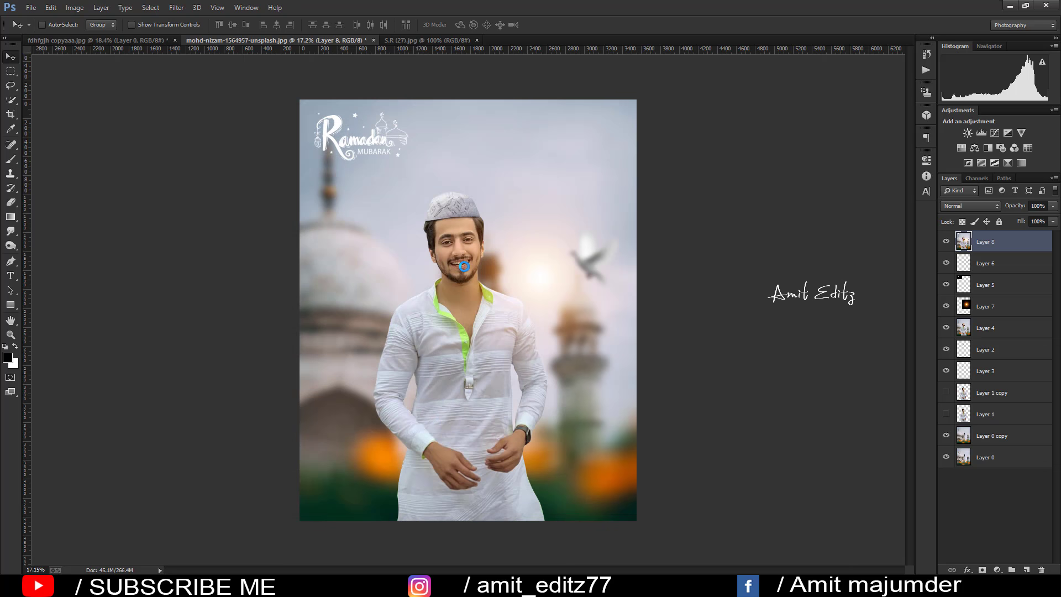
- Zoom in to inspect the teal grade, then duplicate Layer 8 with Ctrl+J
scroll(467, 238, up, 1)
scroll(467, 234, up, 2)
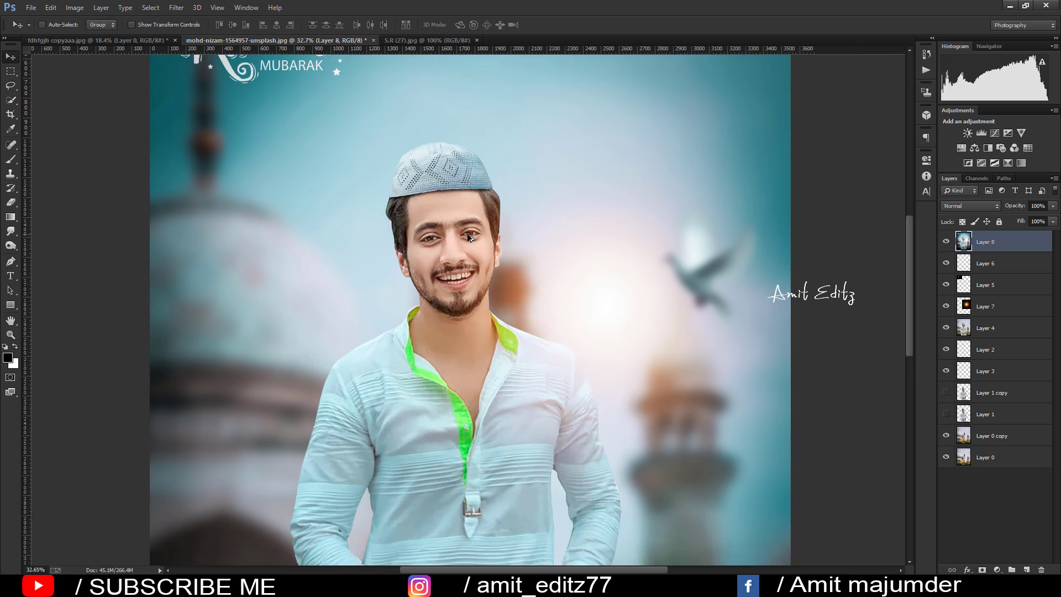
scroll(443, 174, up, 4)
scroll(443, 175, down, 3)
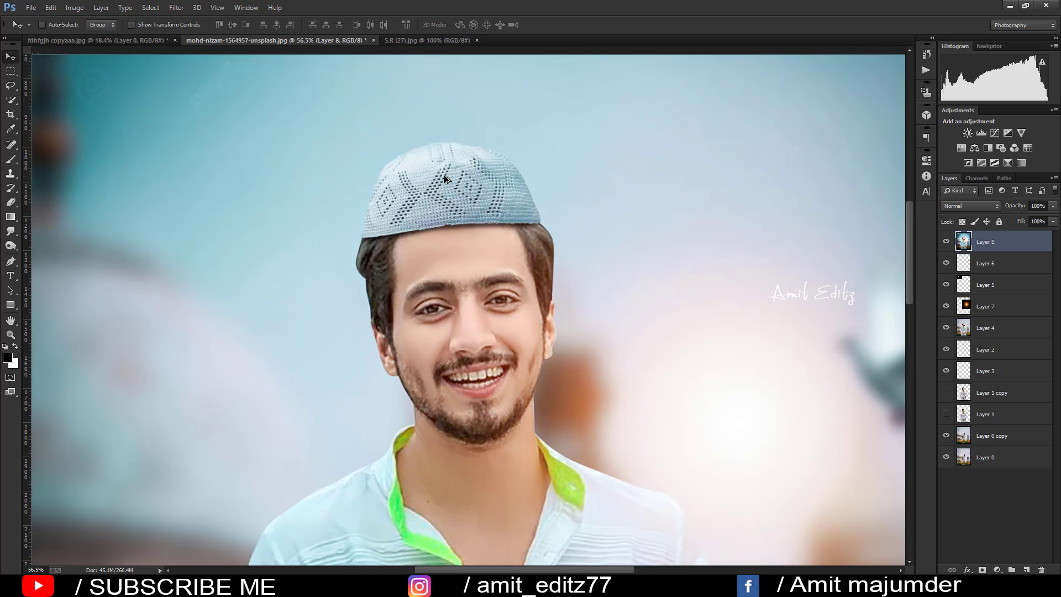
scroll(444, 175, down, 3)
scroll(516, 257, down, 1)
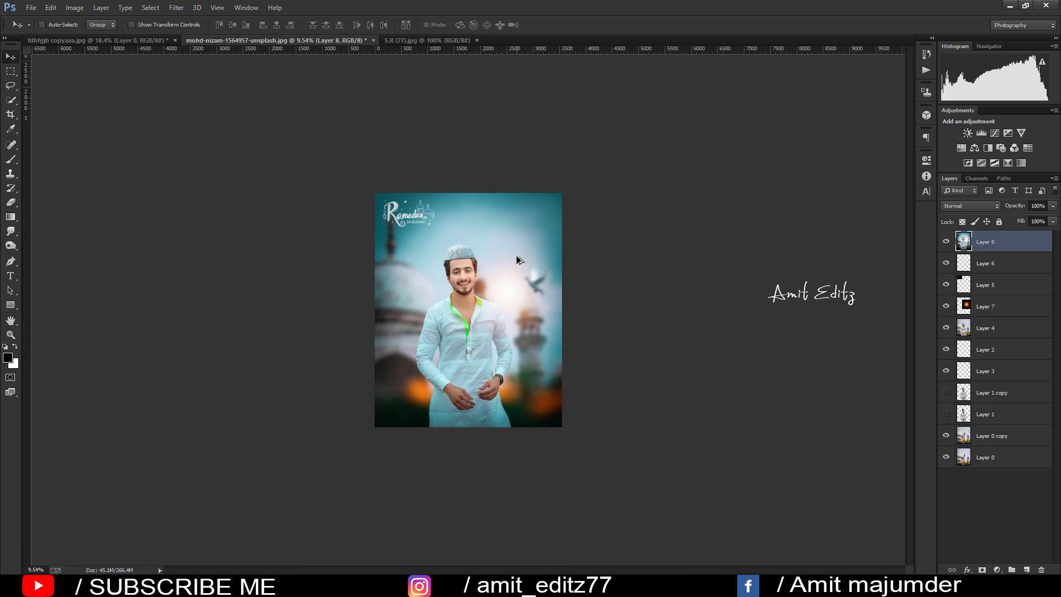
scroll(517, 256, up, 1)
scroll(577, 320, up, 1)
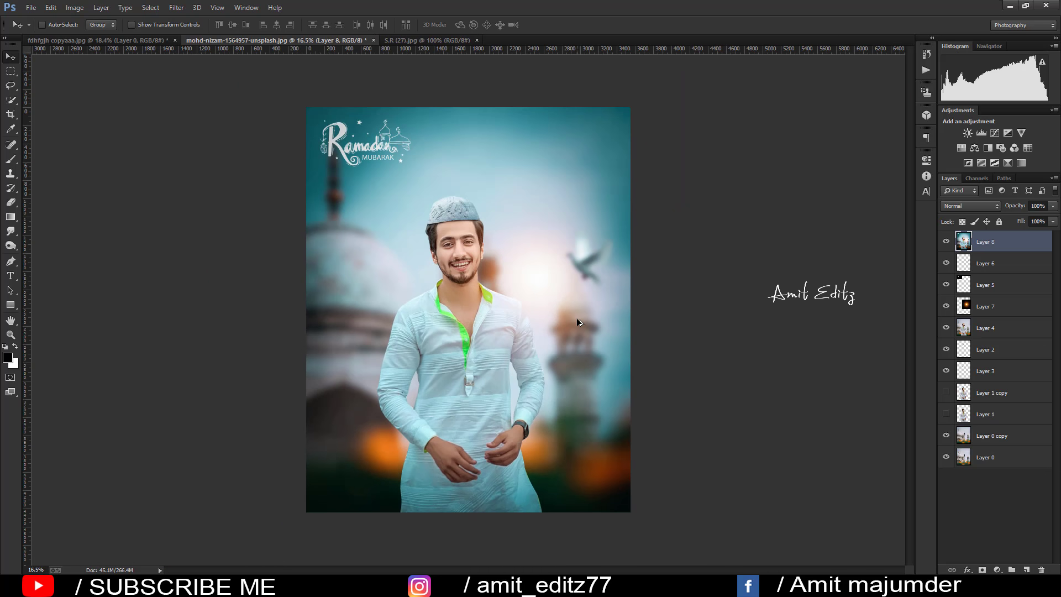
scroll(577, 320, up, 1)
scroll(457, 263, up, 3)
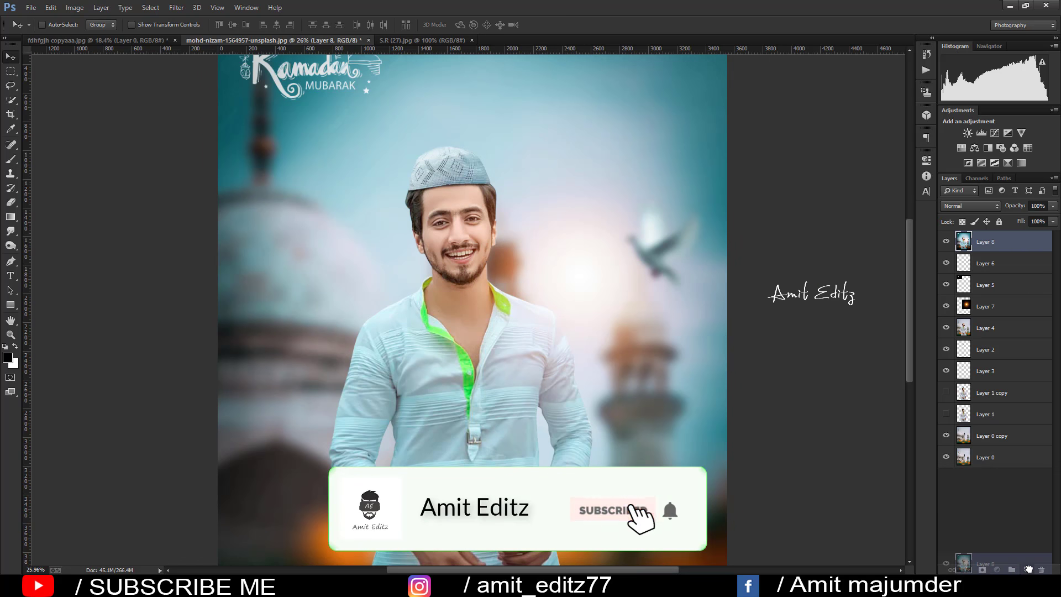
key(ctrl+j)
scroll(527, 330, down, 2)
scroll(526, 330, down, 1)
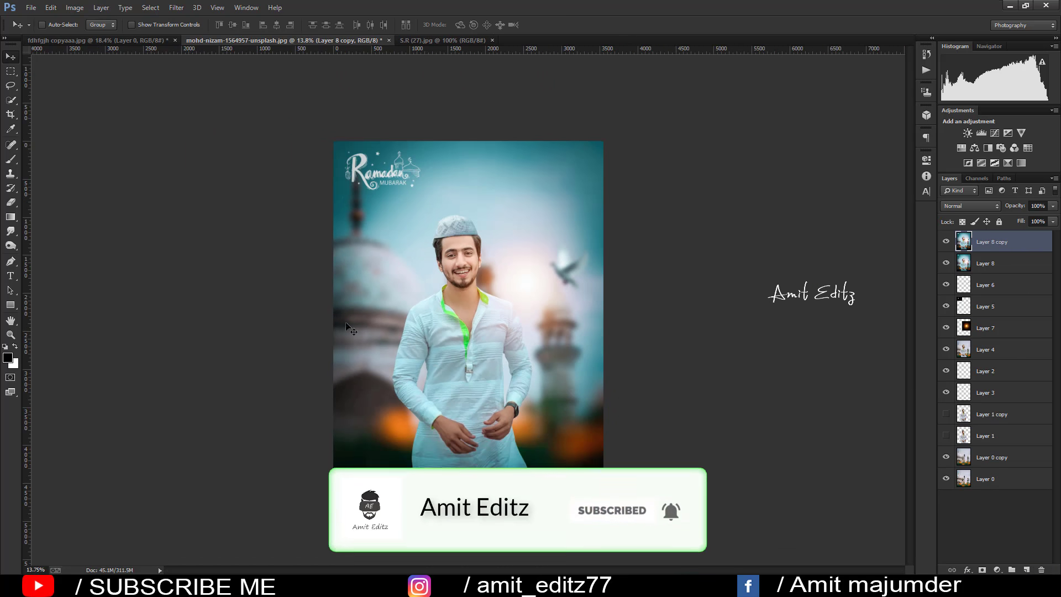
- Start File > Open and browse the asset drive into the background collection's PNG folder
click(29, 7)
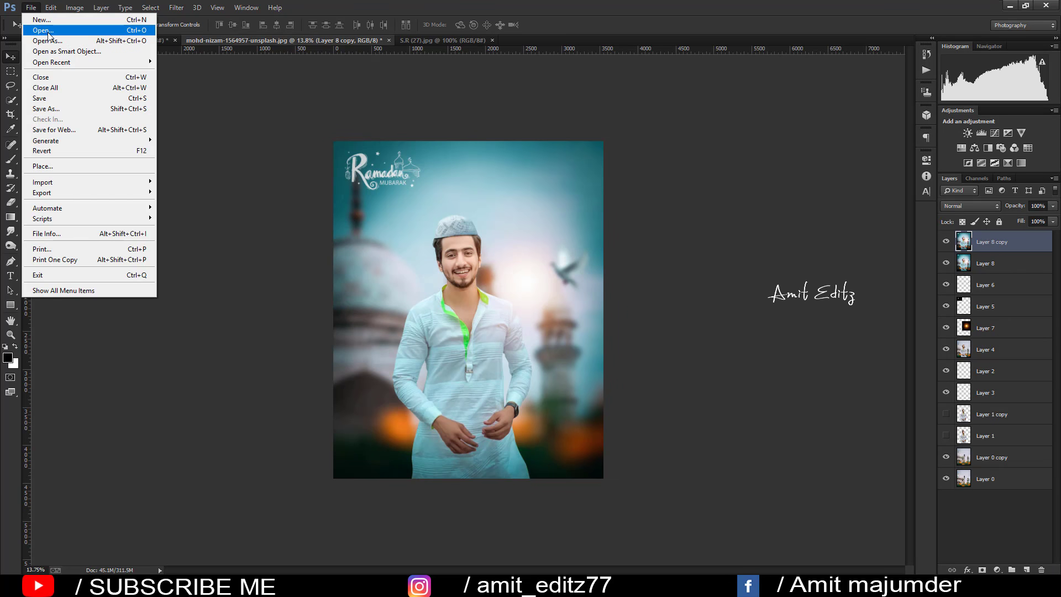
click(48, 32)
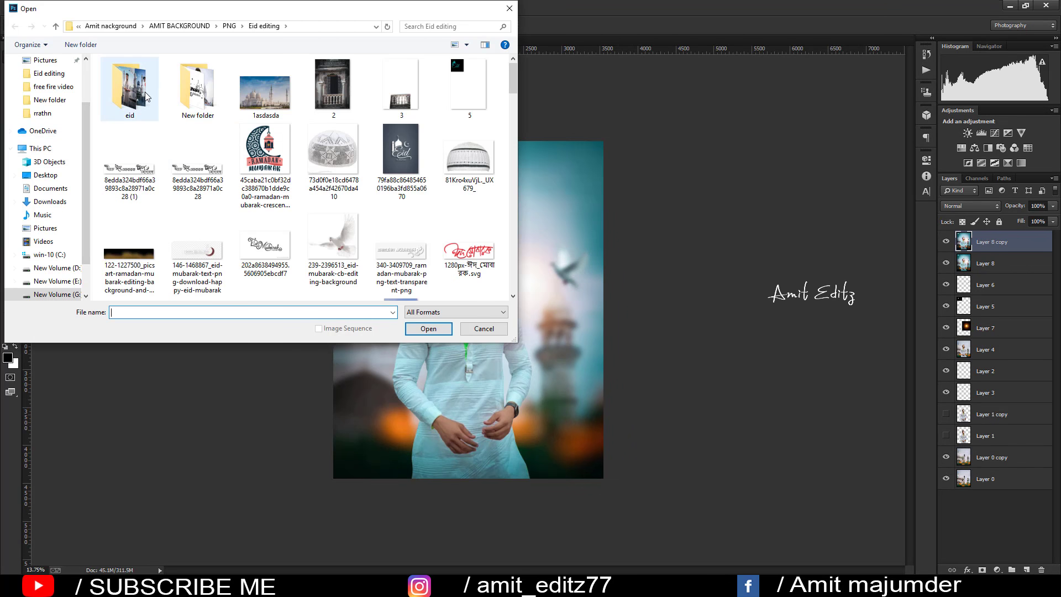
scroll(202, 185, down, 5)
scroll(202, 185, down, 5)
scroll(202, 186, down, 3)
scroll(201, 184, down, 3)
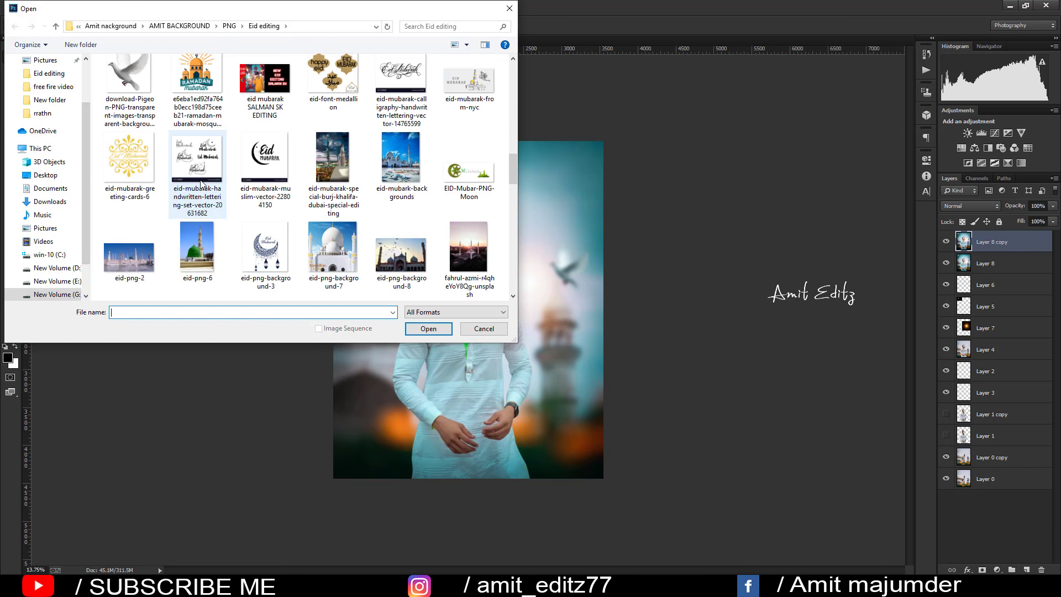
scroll(201, 184, down, 3)
scroll(201, 184, down, 3)
scroll(201, 184, down, 3)
scroll(201, 184, down, 3)
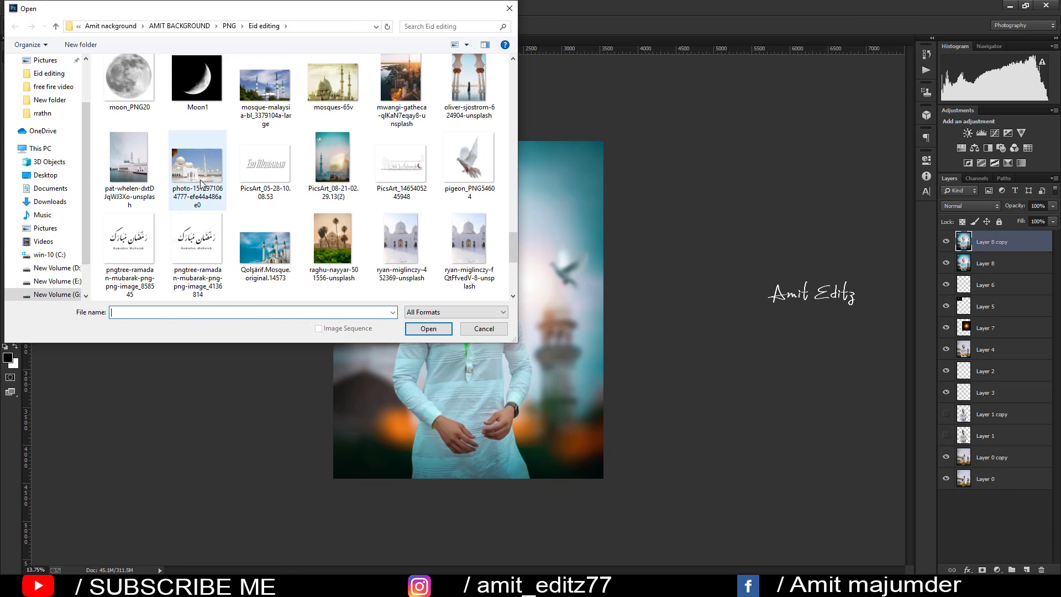
scroll(203, 184, down, 5)
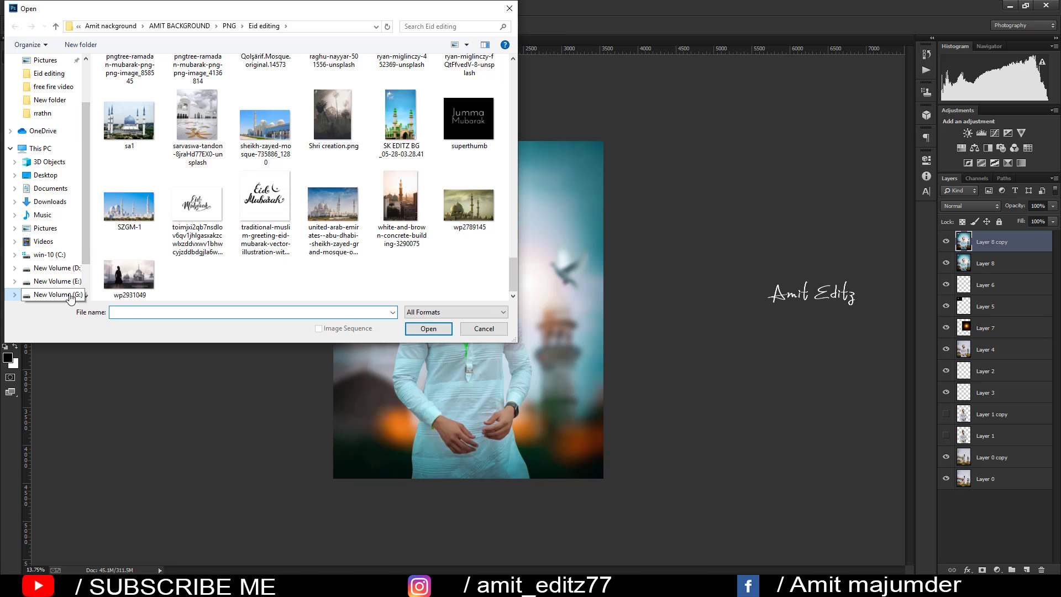
click(52, 294)
double_click(138, 102)
double_click(188, 91)
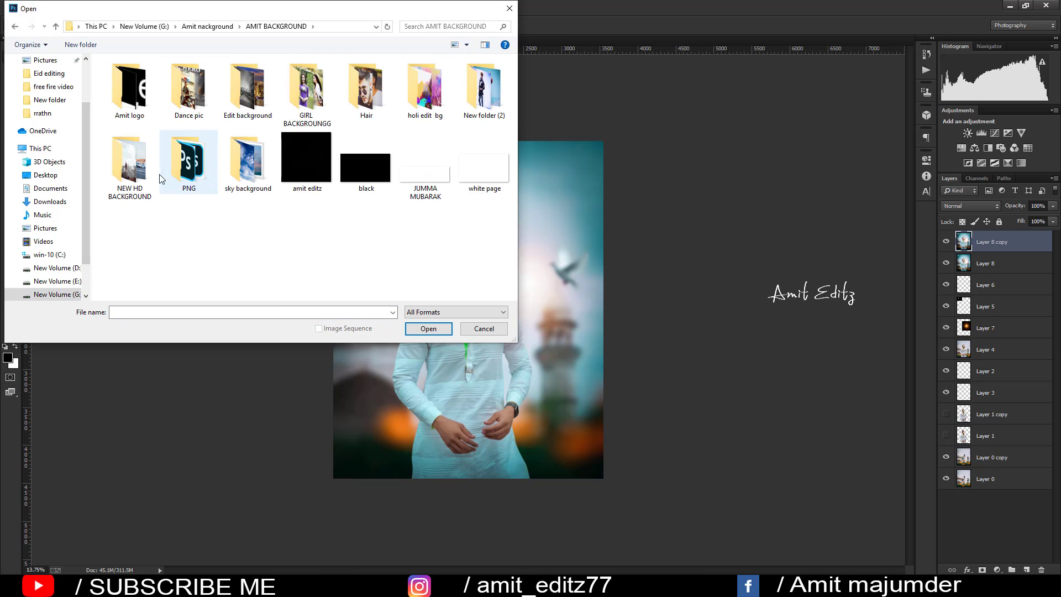
double_click(189, 166)
- In the particles-png folder, pick the dark star-field image and open it
click(467, 246)
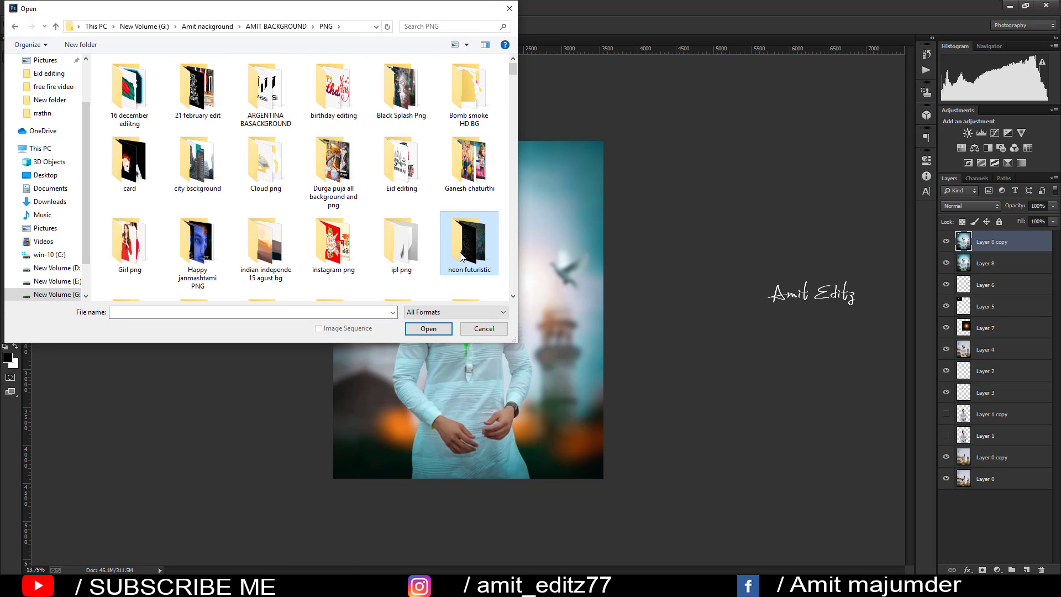
scroll(467, 245, down, 2)
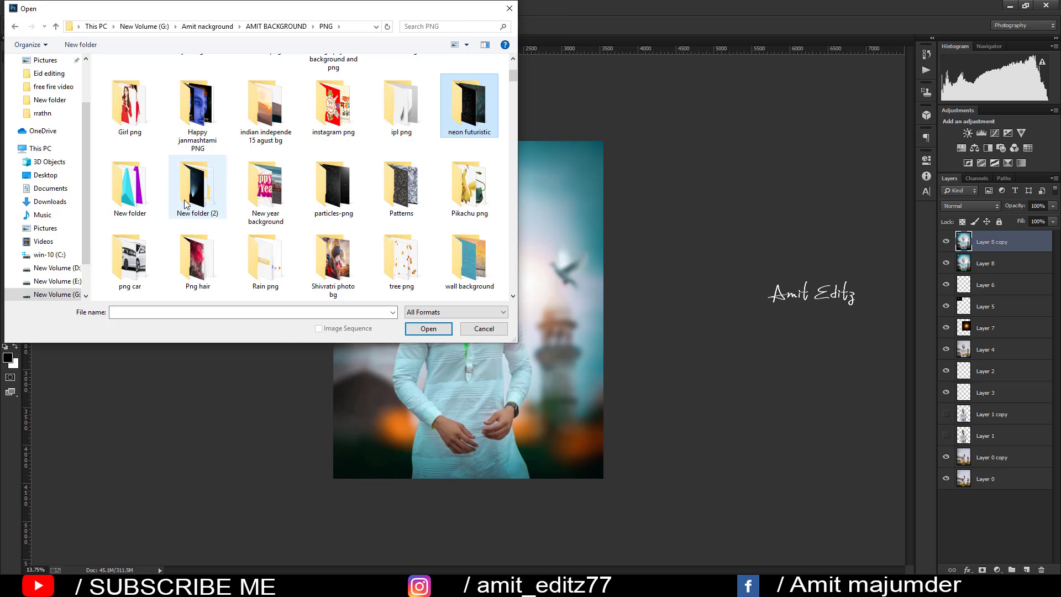
double_click(338, 192)
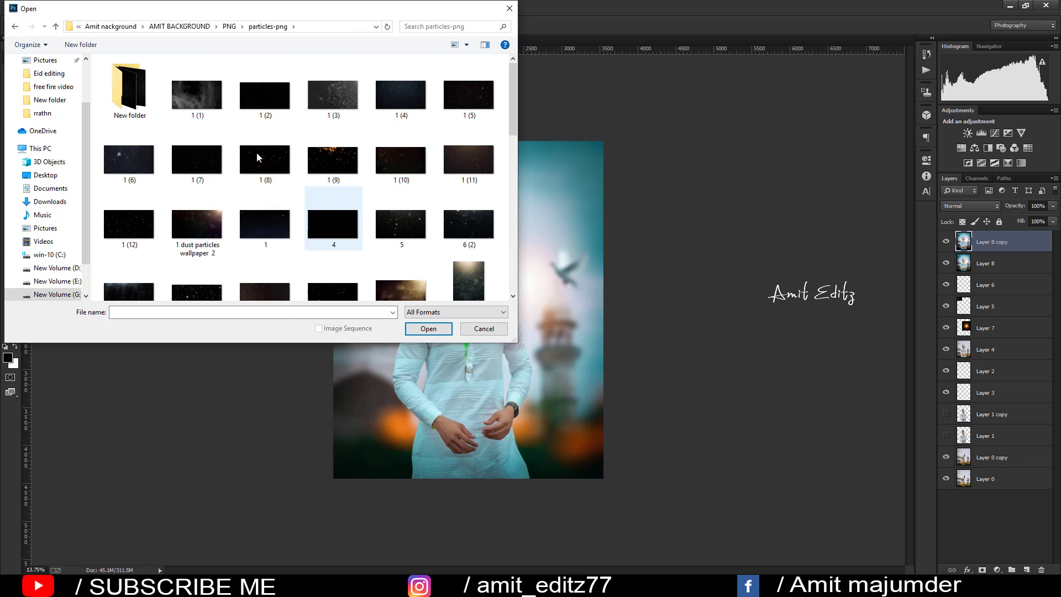
double_click(130, 89)
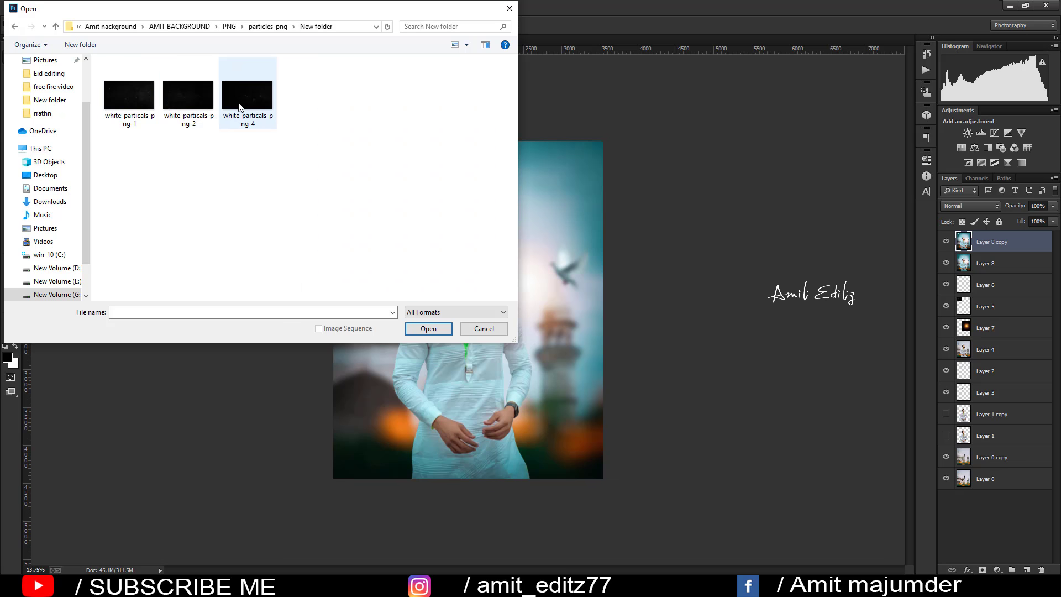
click(239, 106)
click(15, 26)
click(266, 196)
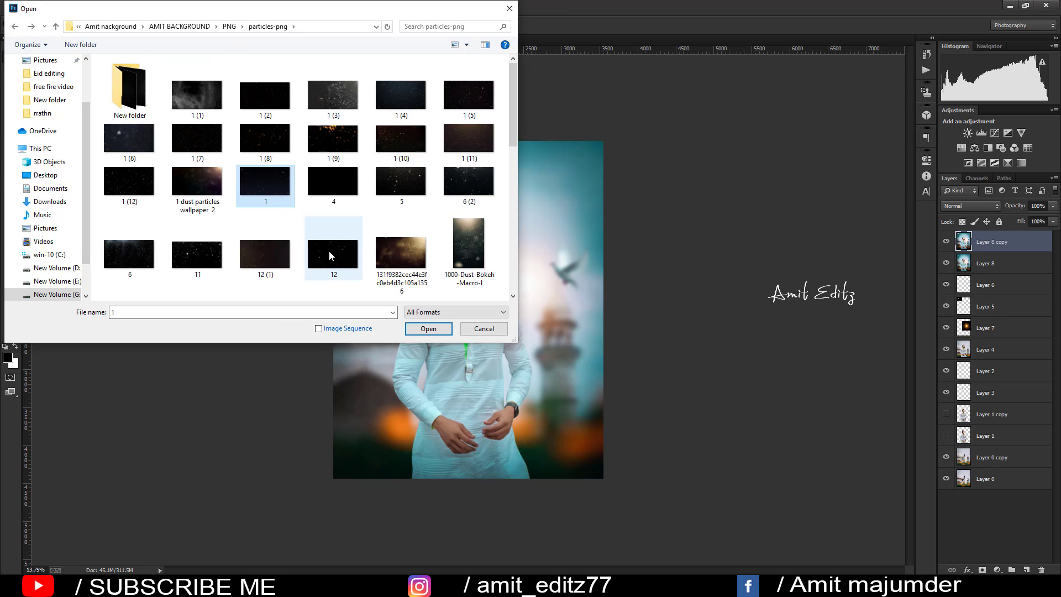
click(402, 181)
scroll(331, 185, down, 2)
scroll(310, 187, down, 1)
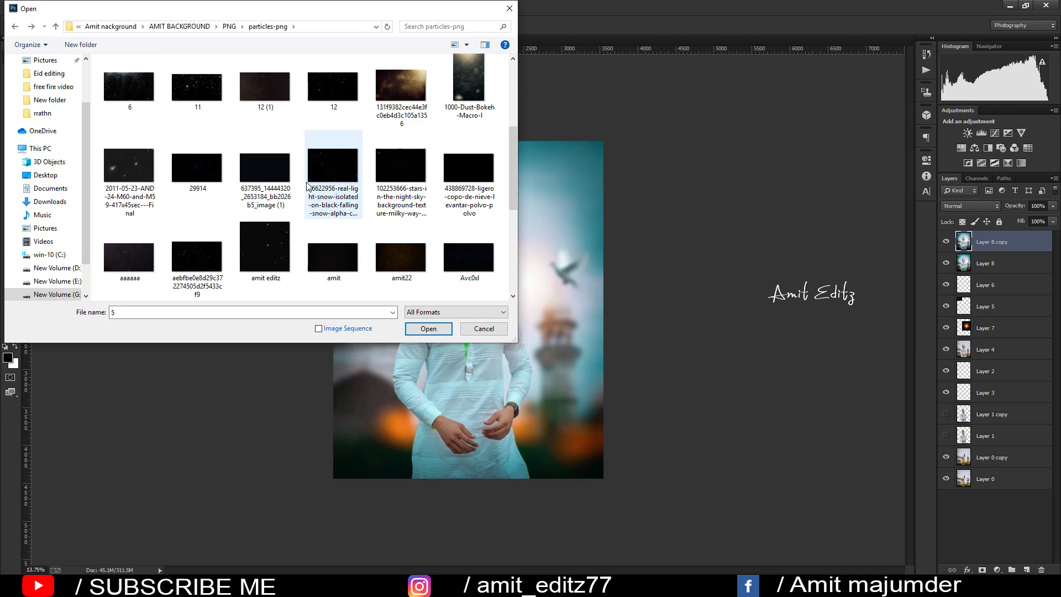
click(264, 247)
click(428, 329)
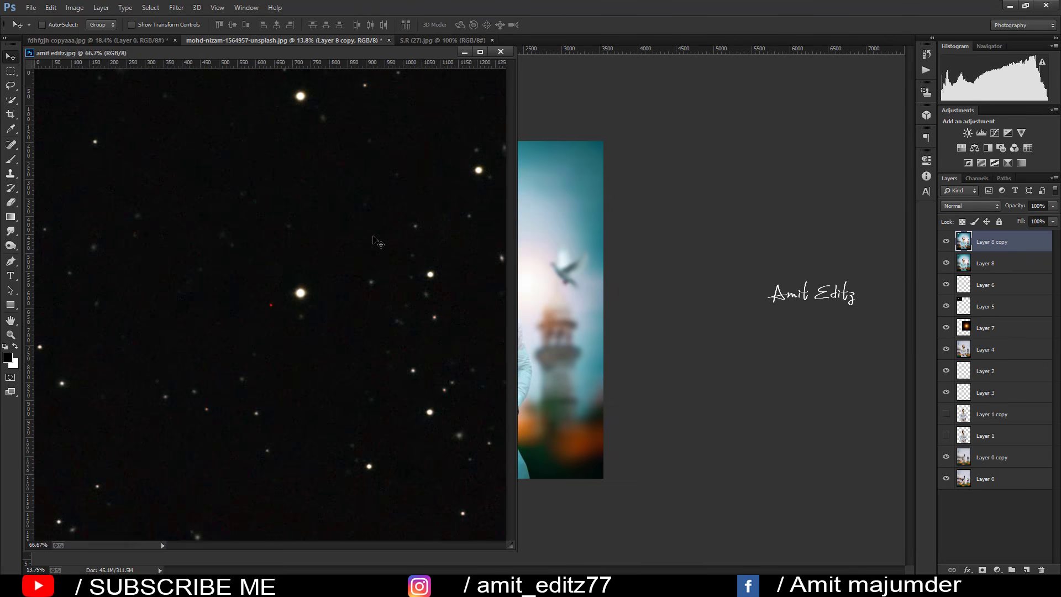
- Drag the star image into the poster as a layer and set it to Screen blending
drag(378, 242, 563, 274)
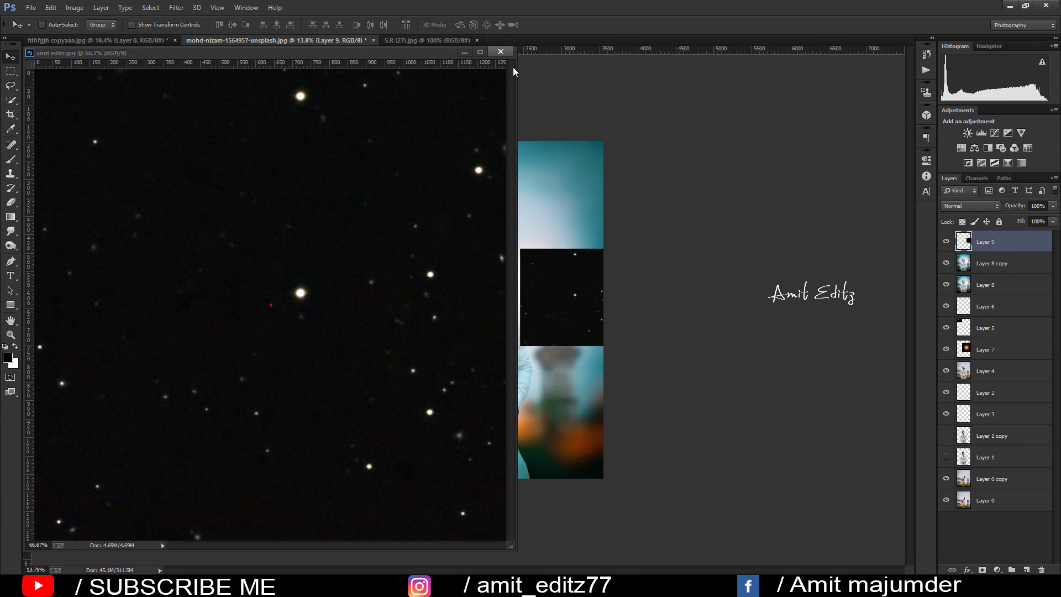
click(501, 51)
click(970, 206)
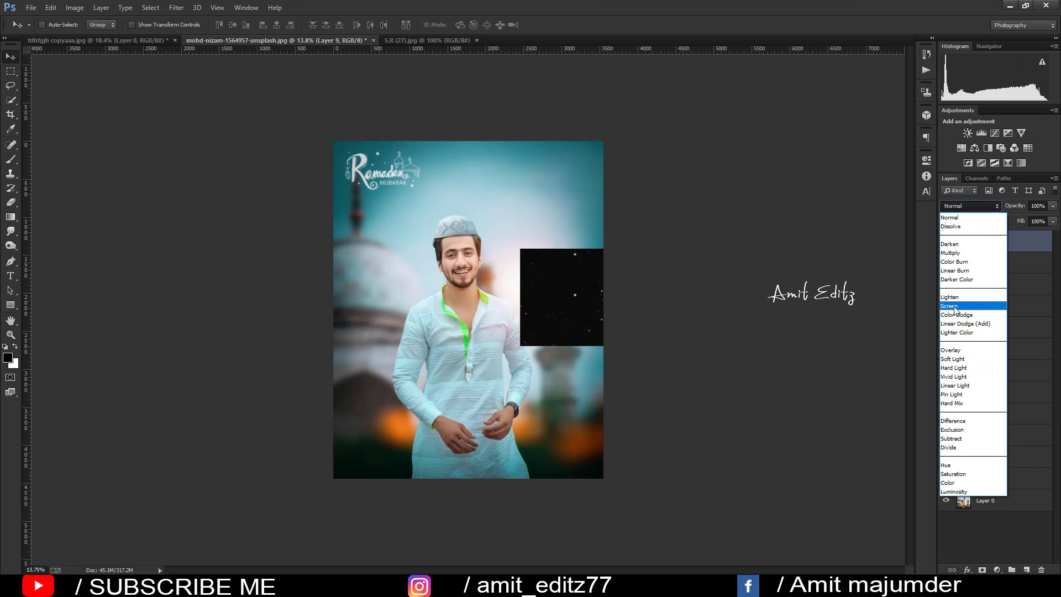
click(954, 307)
- Free-transform the star layer to about 264% or larger so sparkles cover the portrait
key(ctrl+t)
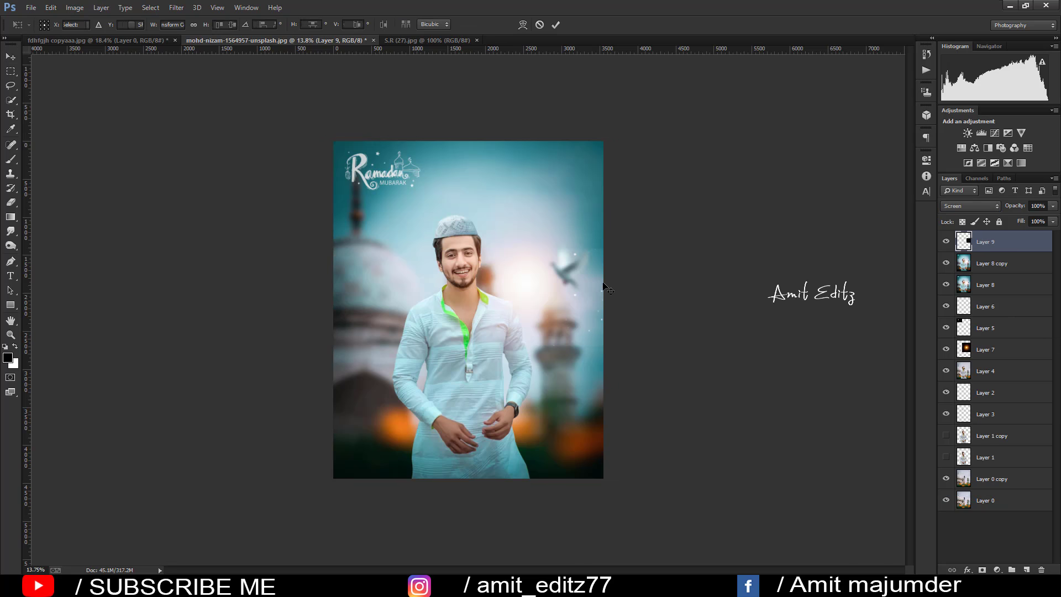
mouse_move(618, 247)
mouse_down()
mouse_move(709, 186)
mouse_move(564, 193)
mouse_up()
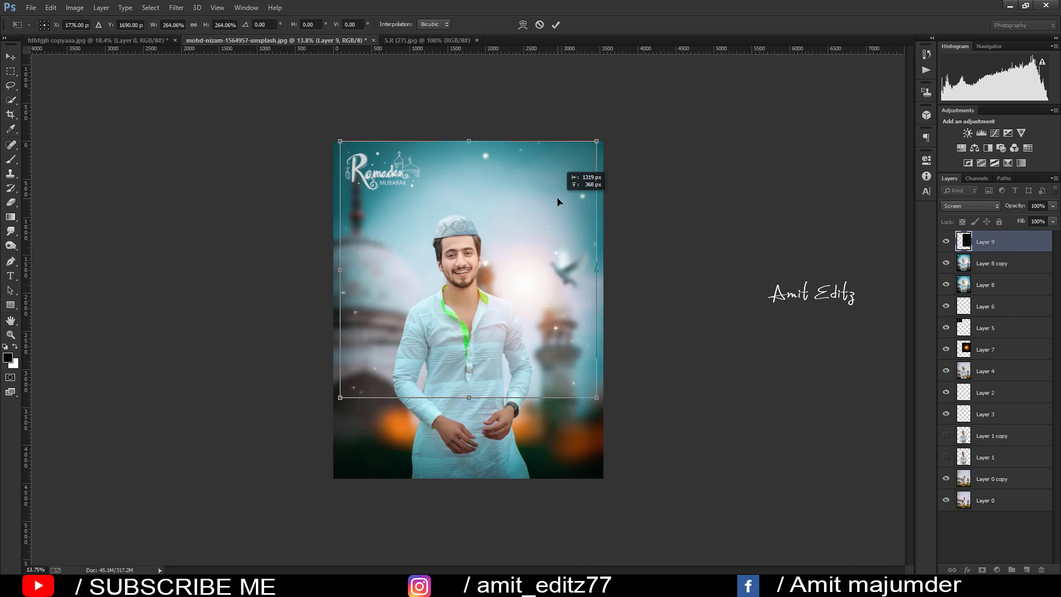
drag(587, 150, 612, 132)
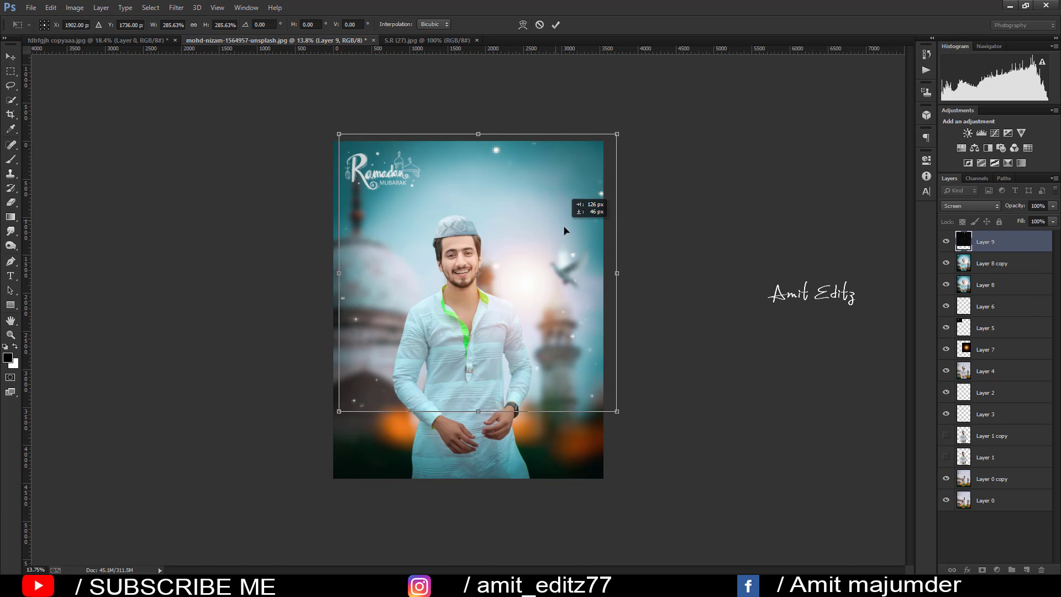
drag(551, 224, 558, 228)
key(Return)
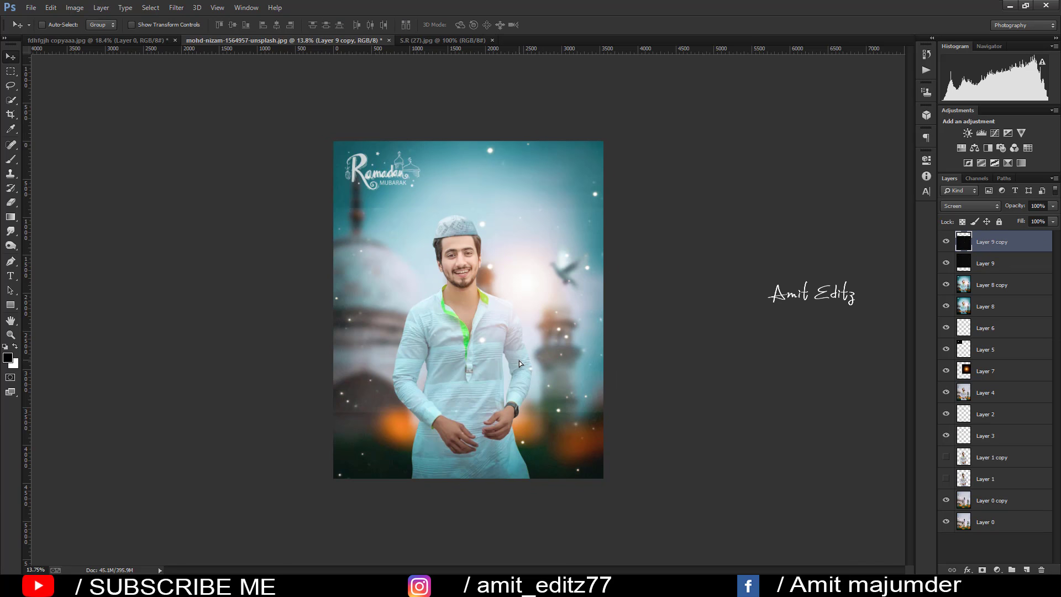
scroll(505, 280, up, 1)
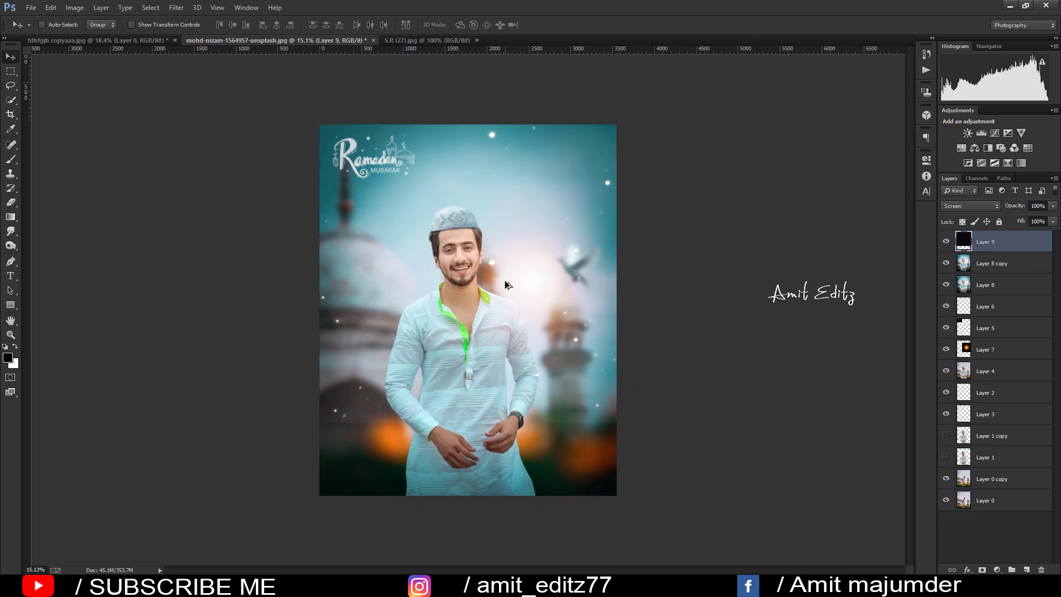
- Apply Levels to the star layer, darkening its shadows to 28
click(75, 8)
mouse_move(91, 36)
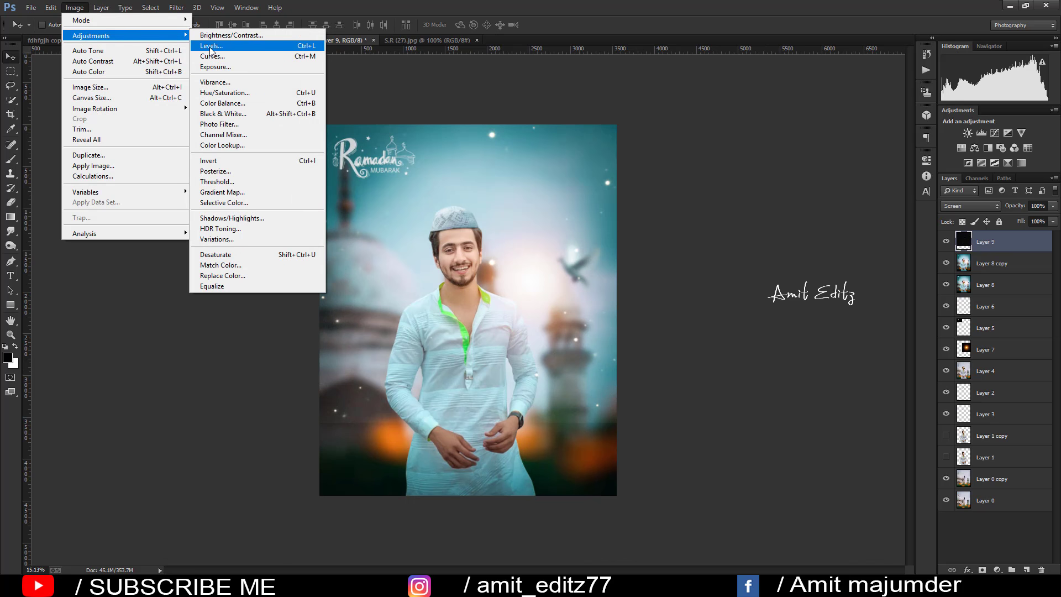
click(210, 47)
drag(634, 317, 650, 318)
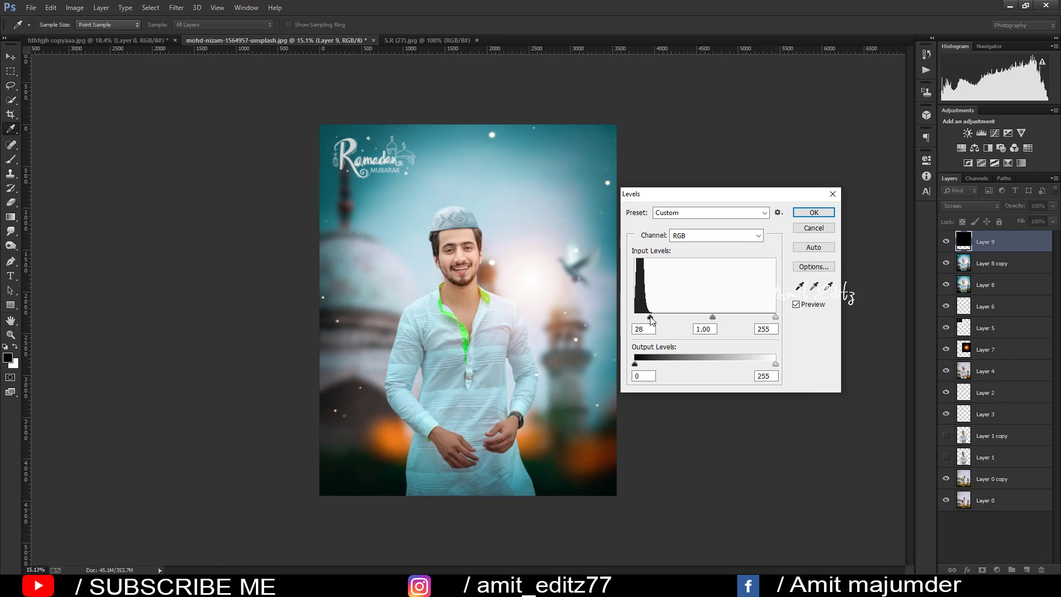
click(813, 213)
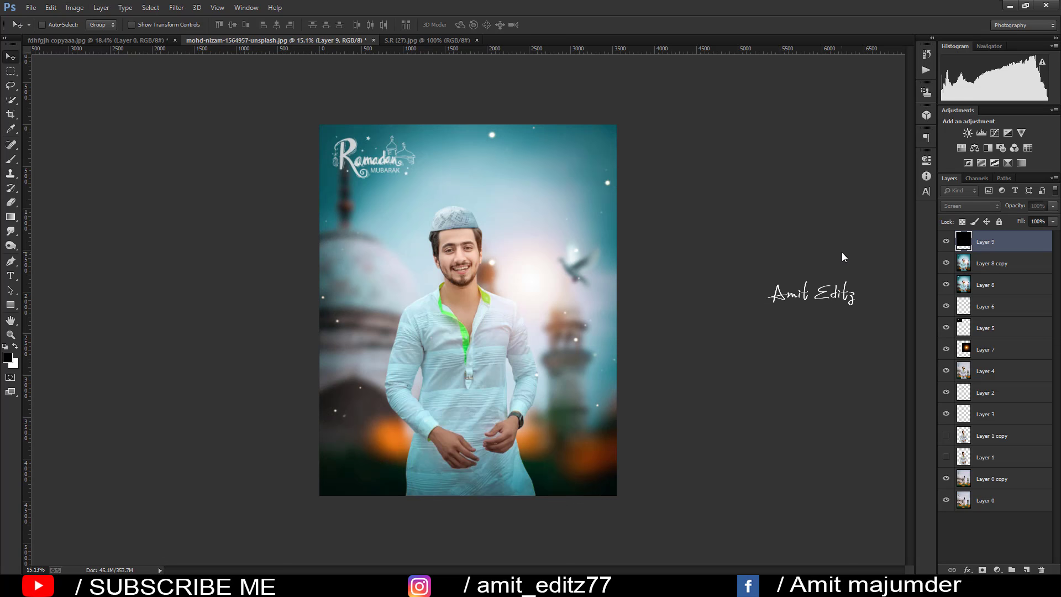
- Duplicate Layer 9 as Layer 9 copy and shift the copy downward
drag(989, 242, 1027, 569)
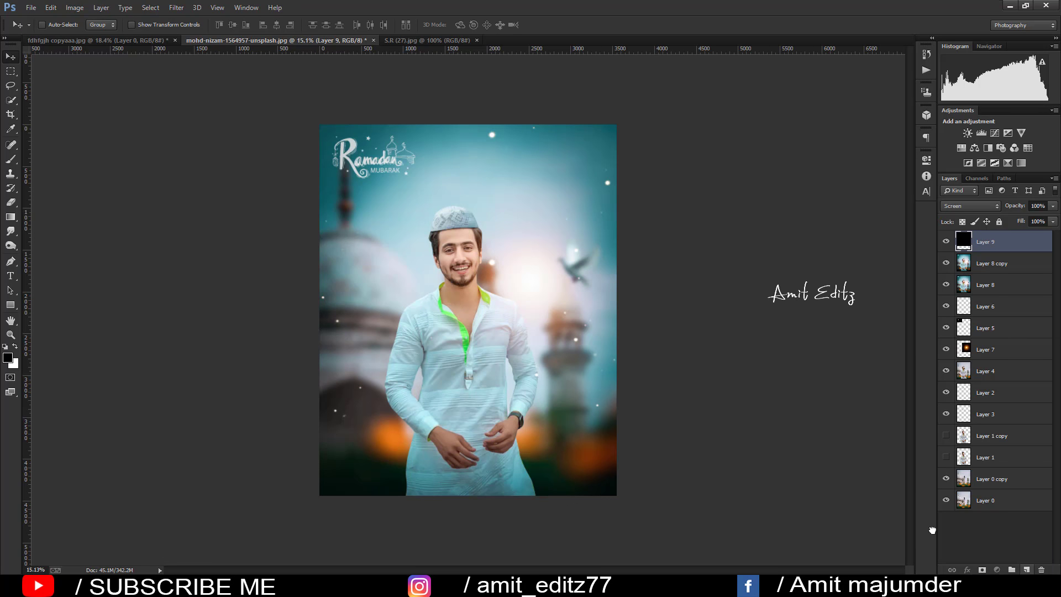
drag(535, 382, 539, 476)
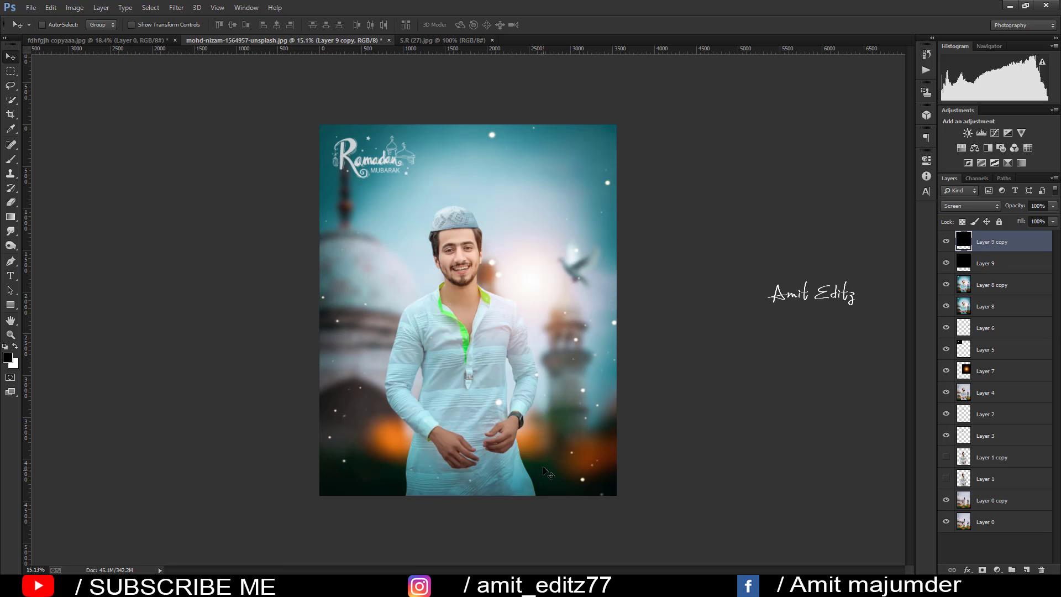
scroll(543, 416, up, 1)
scroll(543, 416, up, 1)
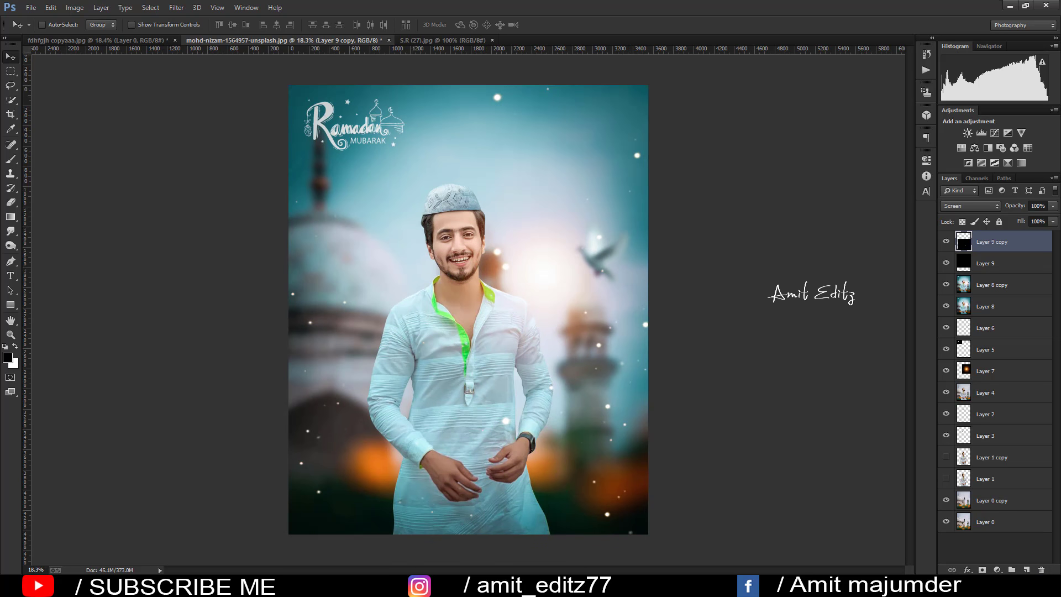
- Mask Layer 9 copy, paint out the glow beside the face, and lower its opacity
click(982, 570)
key(b)
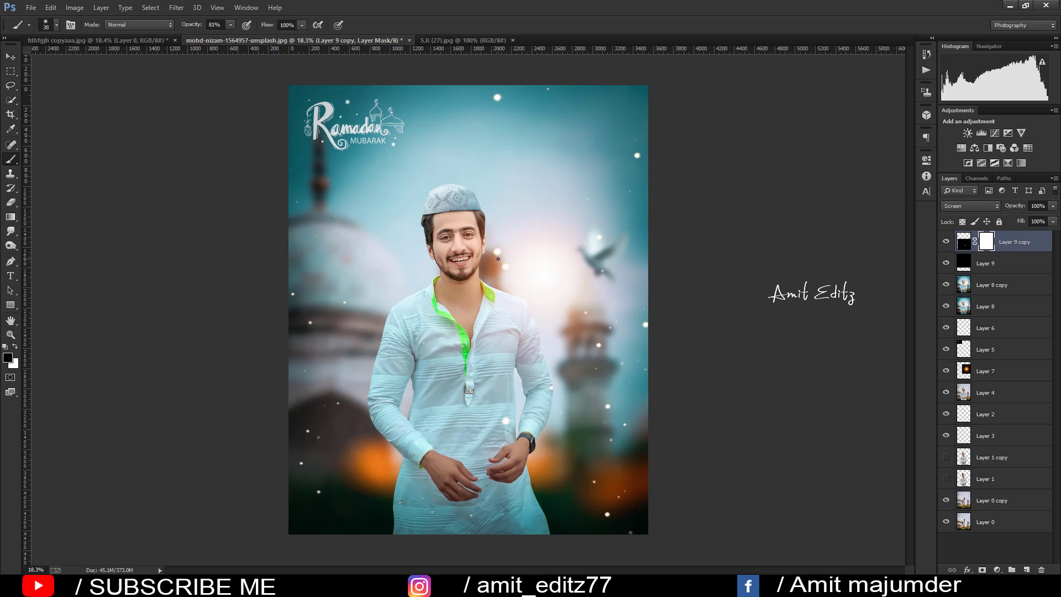
click(481, 271)
drag(1054, 209, 1035, 220)
- Reduce Layer 9's opacity to 38% and add a layer mask to it
click(1014, 260)
click(1052, 206)
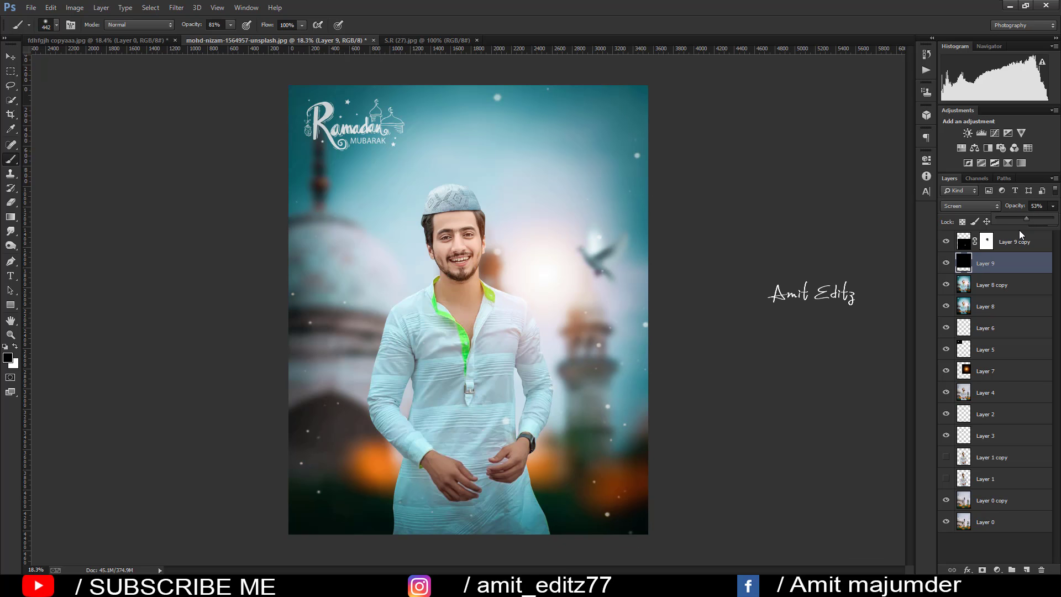
drag(1020, 234, 1015, 245)
click(993, 570)
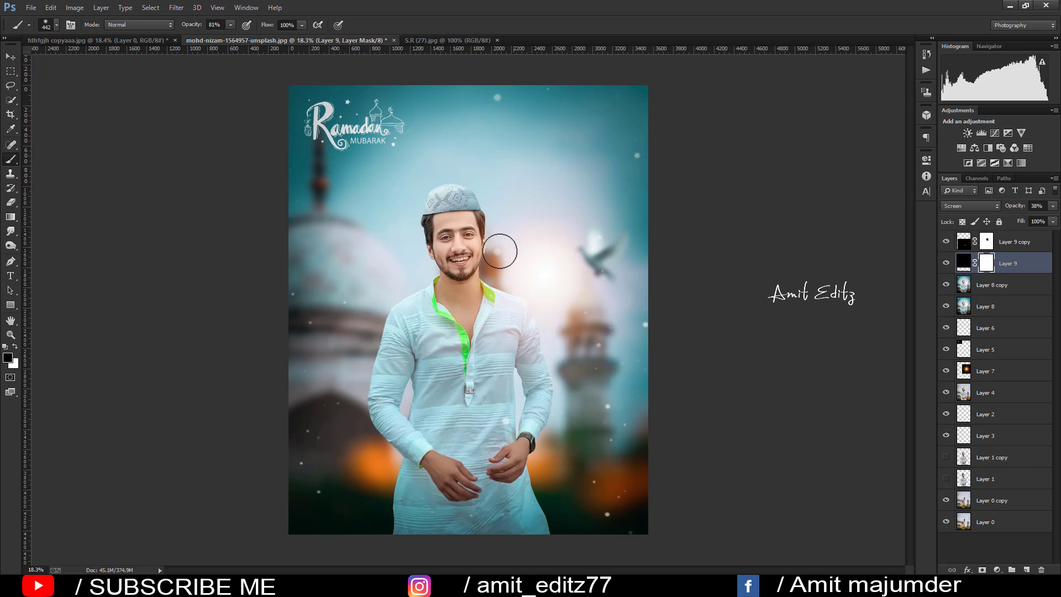
- Apply the layer masks on Layer 9 copy and Layer 9 permanently
scroll(532, 305, down, 1)
scroll(532, 300, down, 1)
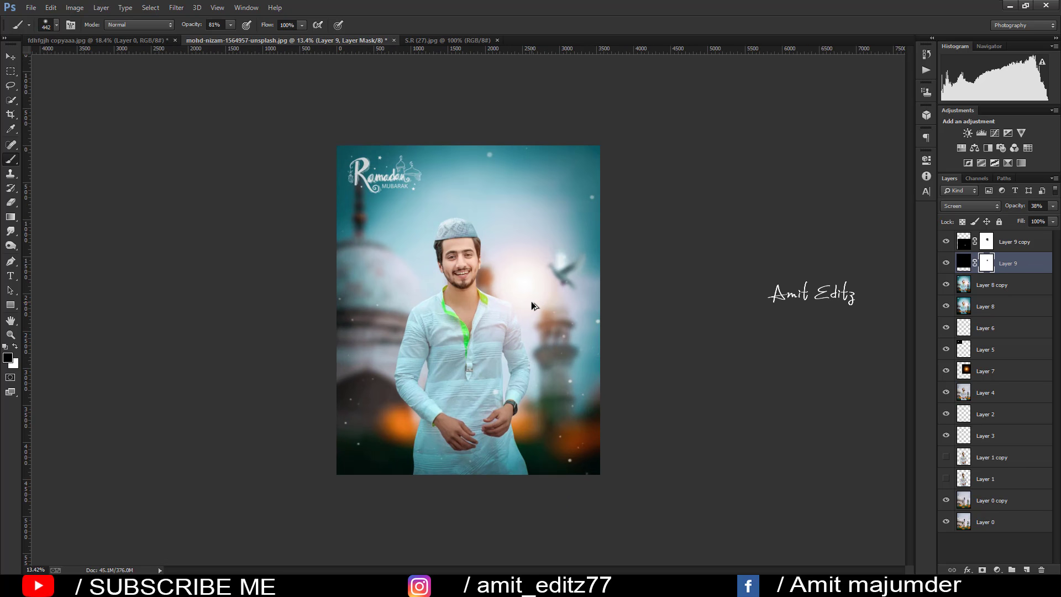
scroll(523, 317, up, 2)
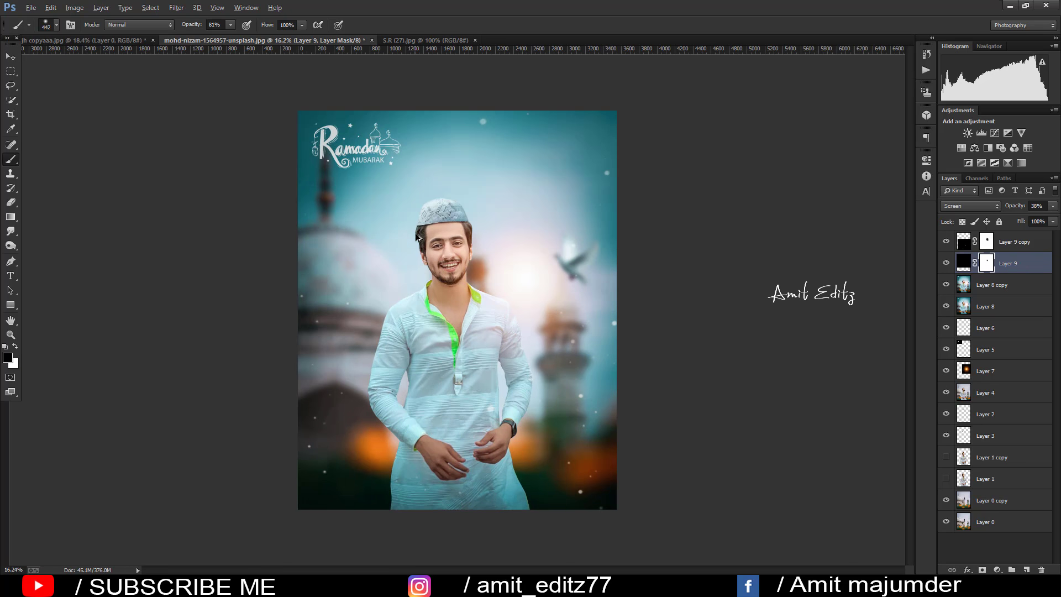
right_click(987, 243)
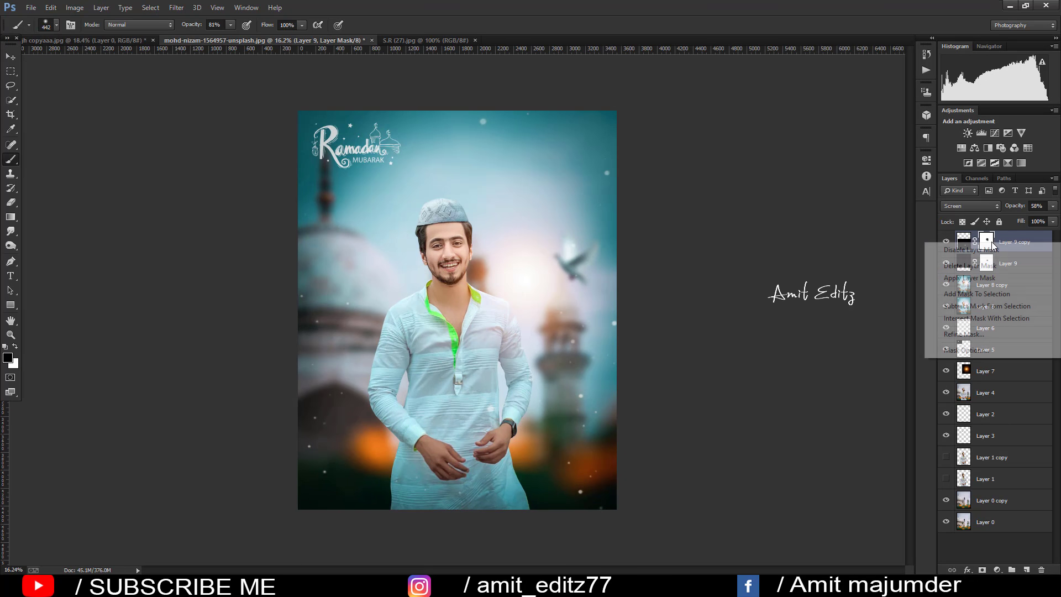
click(970, 276)
right_click(986, 263)
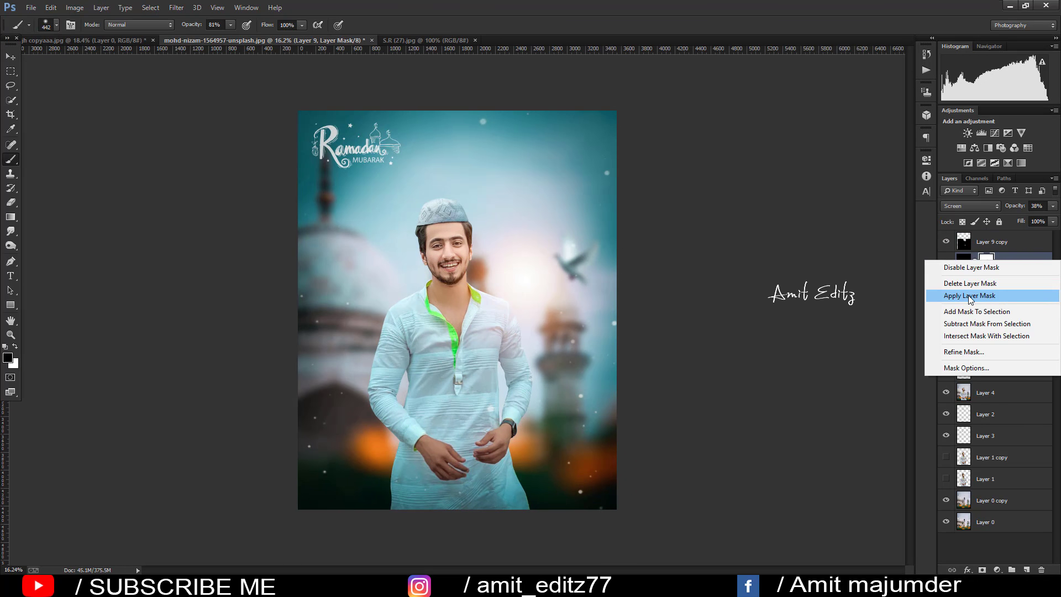
click(973, 295)
- Select Layer 9 copy, Layer 9 and Layer 8 copy together for merging
scroll(461, 267, up, 1)
scroll(461, 267, up, 1)
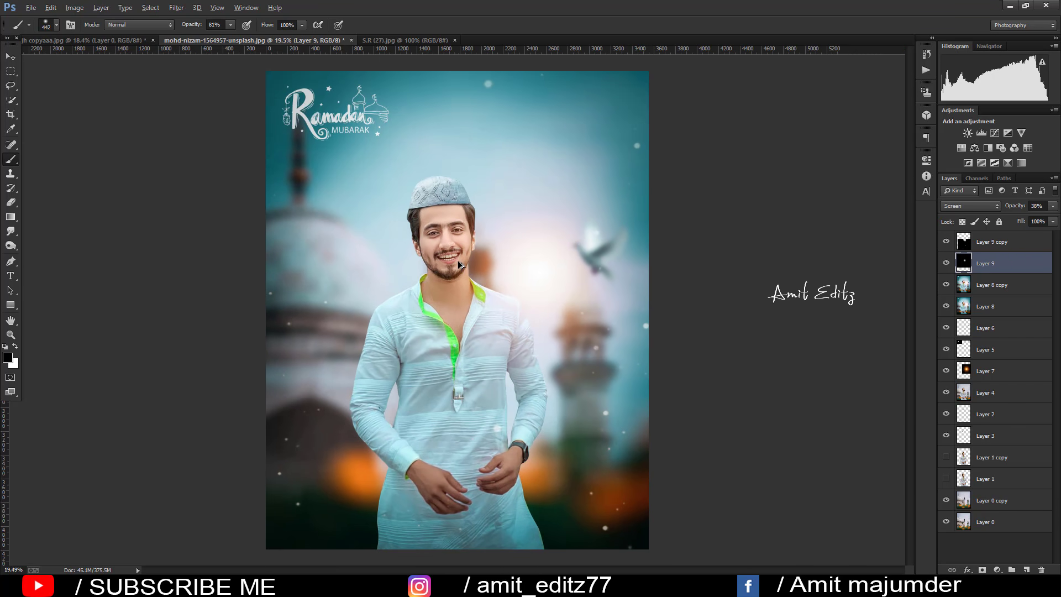
scroll(461, 267, down, 2)
click(1004, 247)
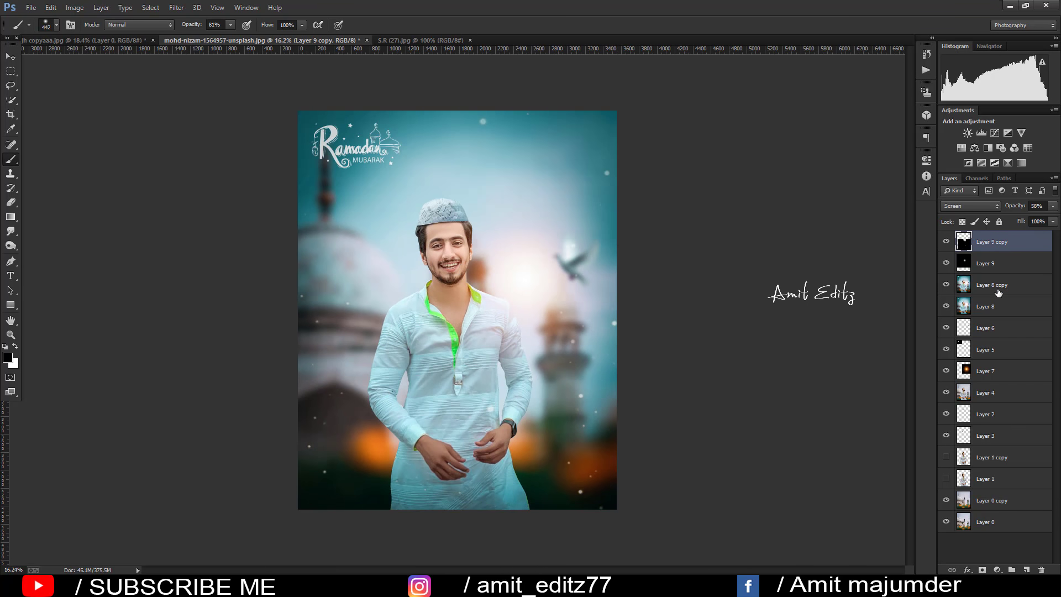
shift+click(998, 293)
right_click(998, 292)
- Merge the three layers, commit the 4:5 crop, and duplicate the merged Layer 9 copy
click(901, 401)
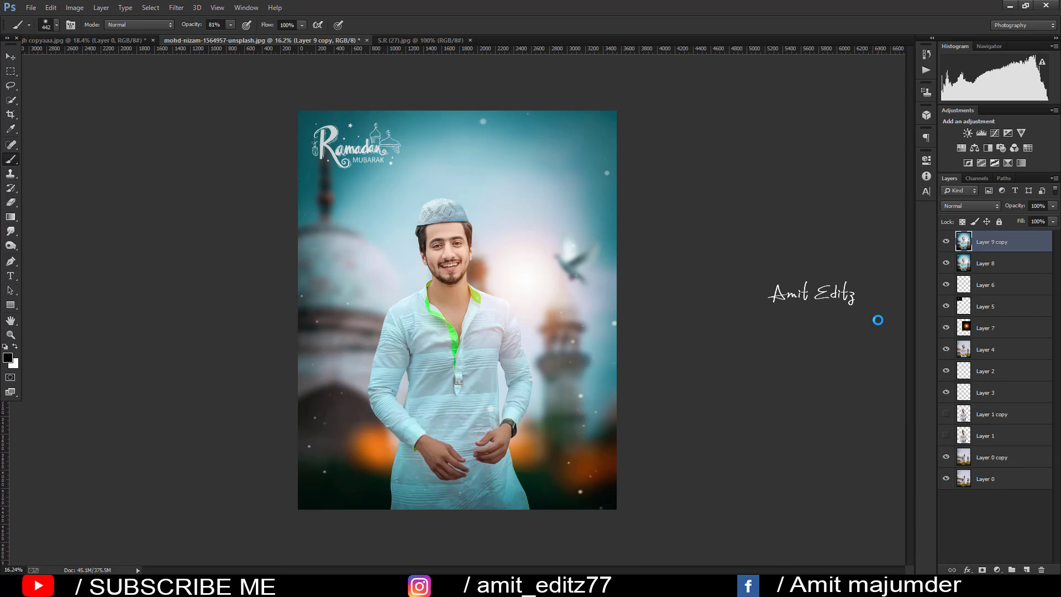
click(10, 114)
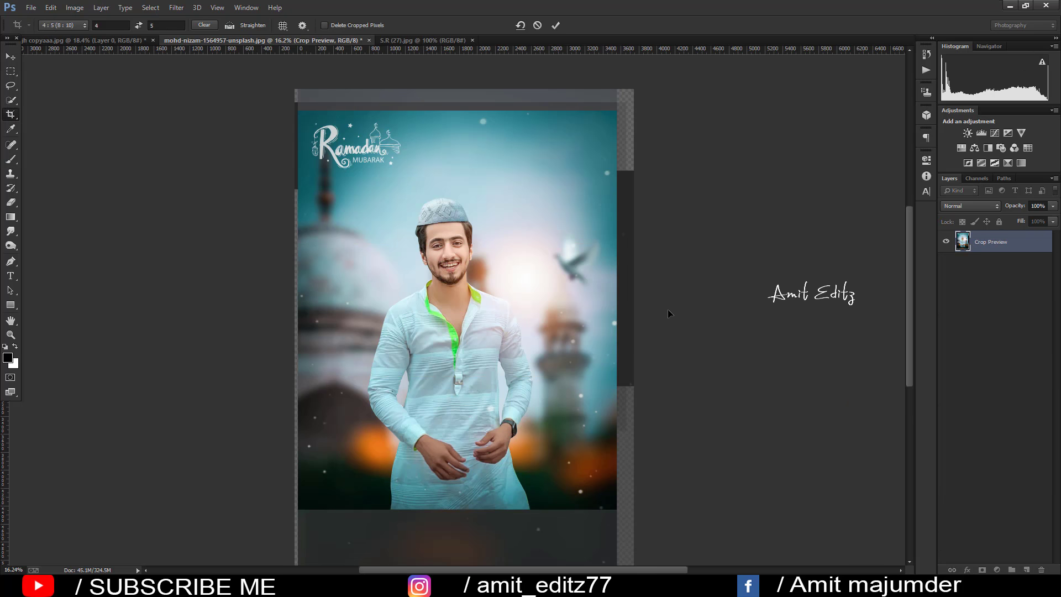
key(Return)
drag(989, 242, 1026, 569)
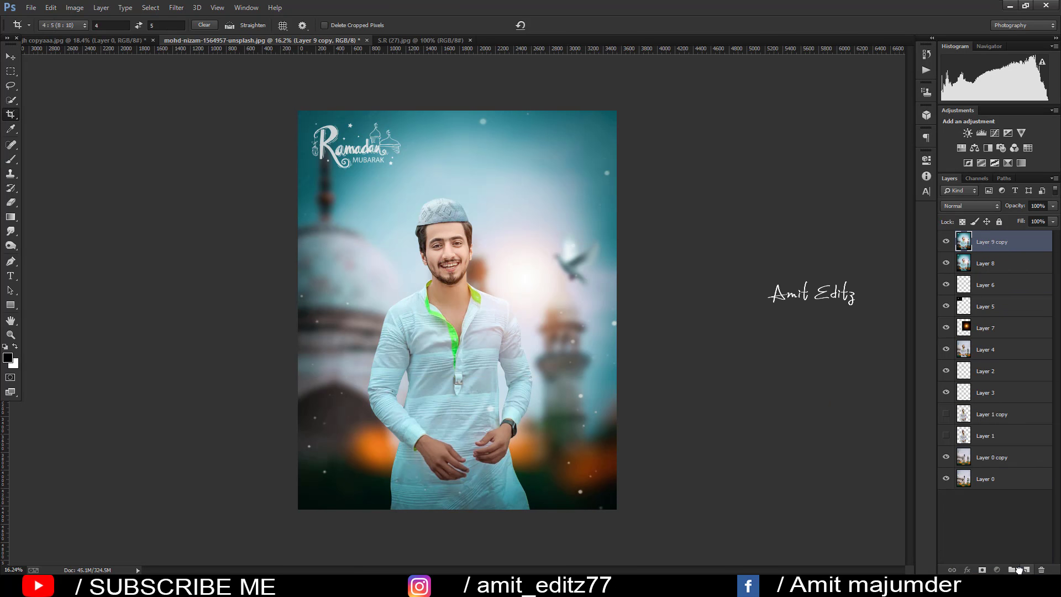
- Add a Selective Color layer and adjust Blacks: lighter, less yellow, slightly more cyan
click(997, 569)
click(964, 565)
click(851, 204)
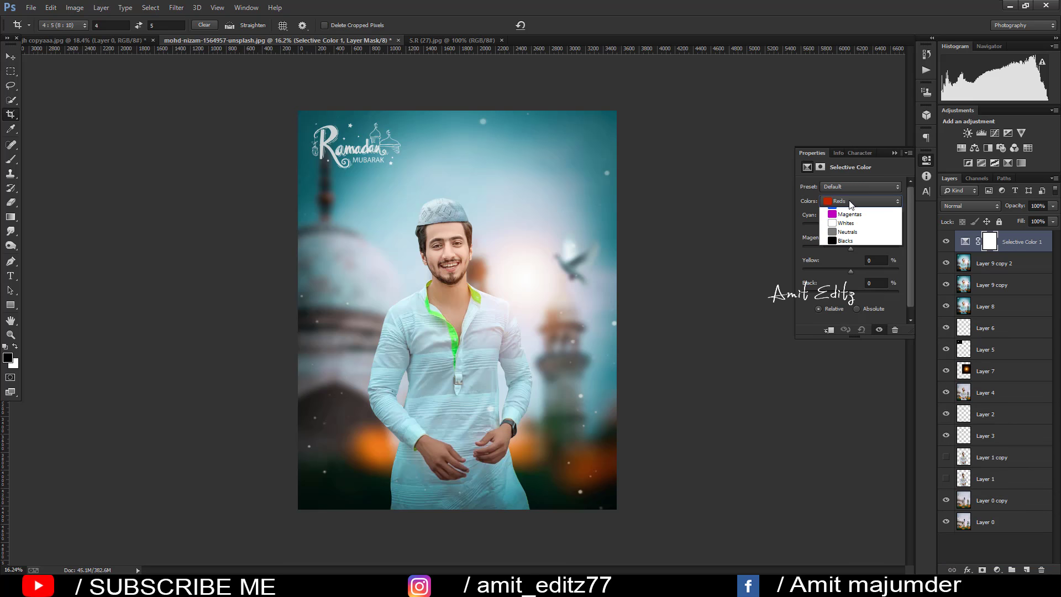
click(845, 279)
drag(851, 294, 846, 297)
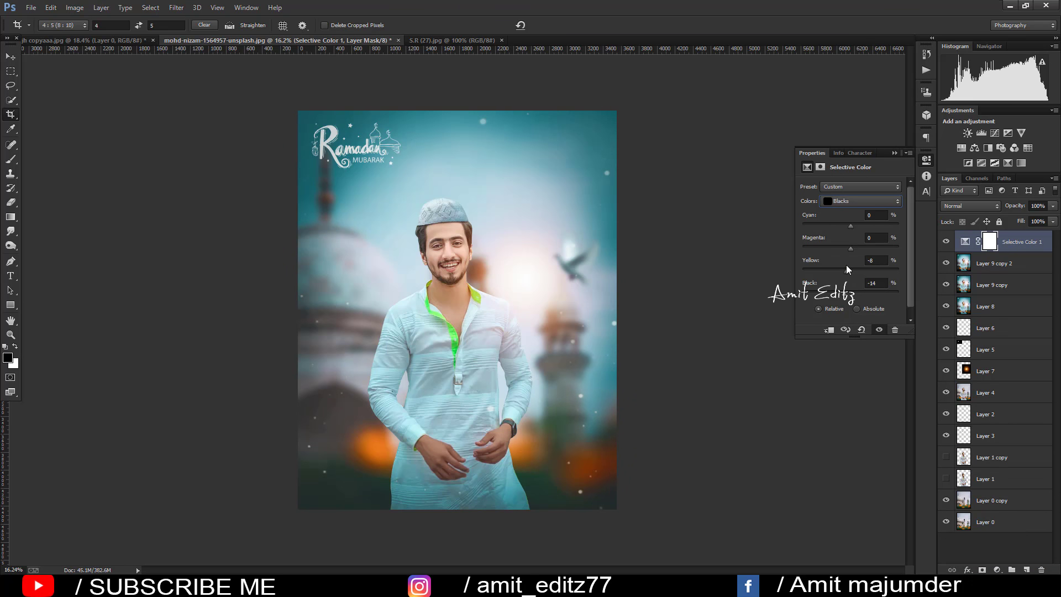
mouse_move(856, 267)
mouse_down()
mouse_move(844, 266)
mouse_move(846, 247)
mouse_up()
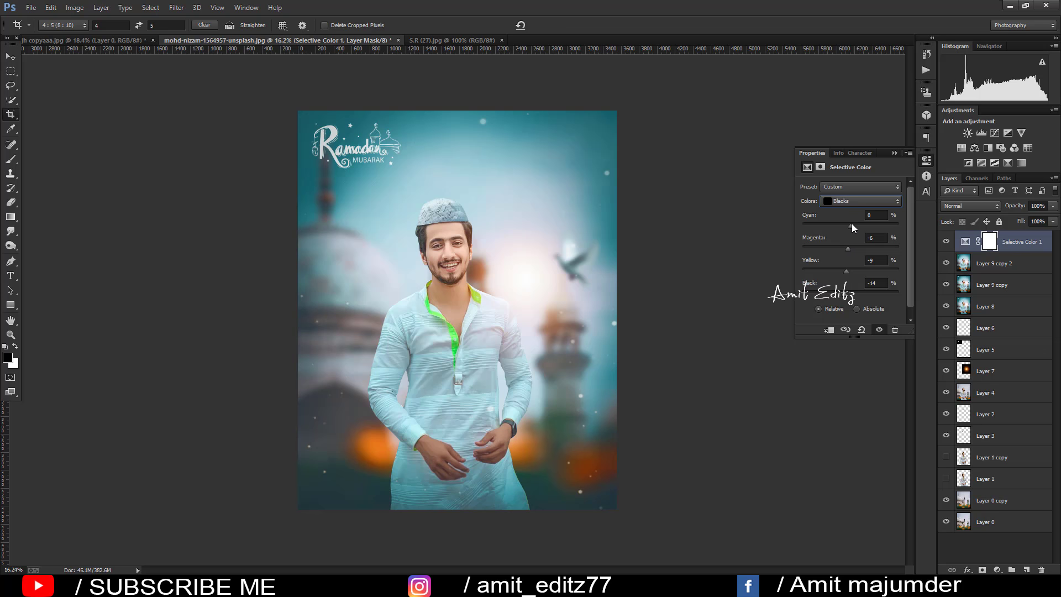
drag(851, 225, 847, 248)
- Switch Selective Color to Neutrals and nudge cyan and yellow for a cooler grade
click(862, 201)
click(845, 283)
click(862, 201)
click(846, 274)
click(862, 200)
click(802, 228)
drag(851, 226, 853, 227)
drag(851, 271, 856, 297)
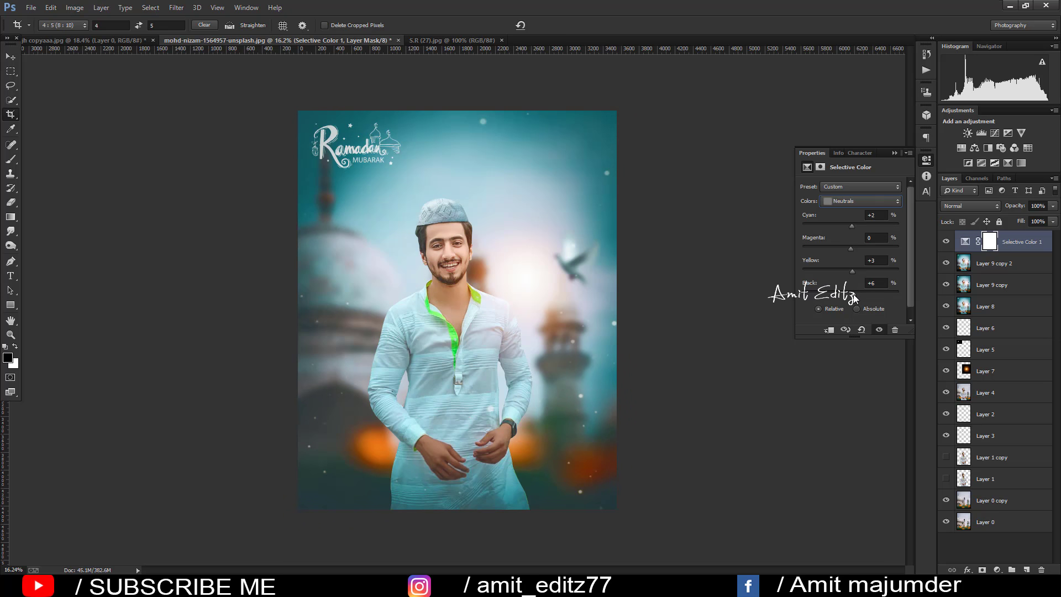
click(894, 152)
- Merge Selective Color 1 into Layer 9 copy 2 and duplicate the merged layer
shift+click(993, 264)
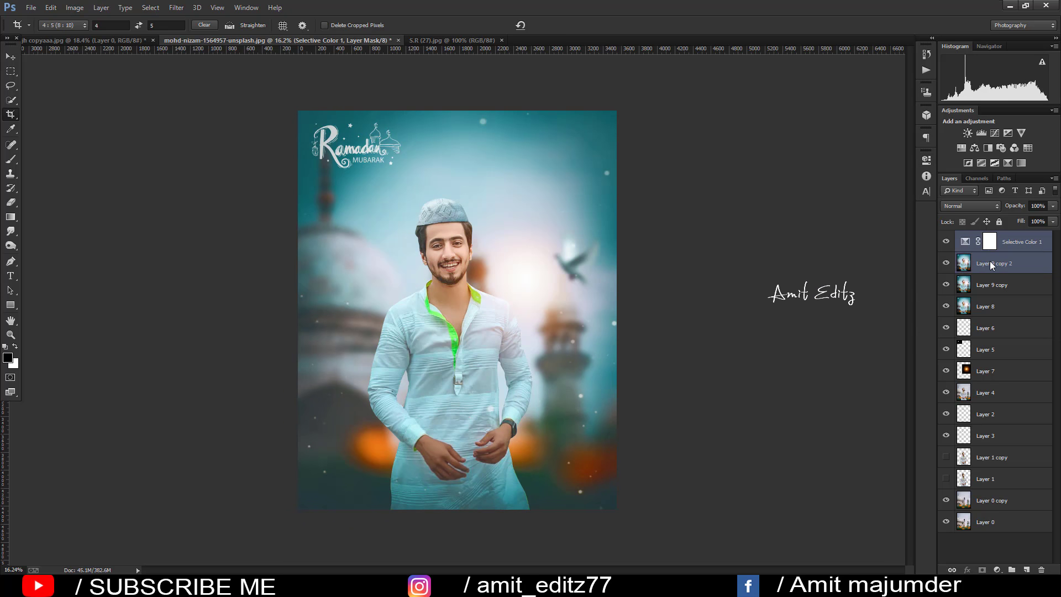
right_click(992, 264)
click(917, 402)
drag(989, 242, 1029, 569)
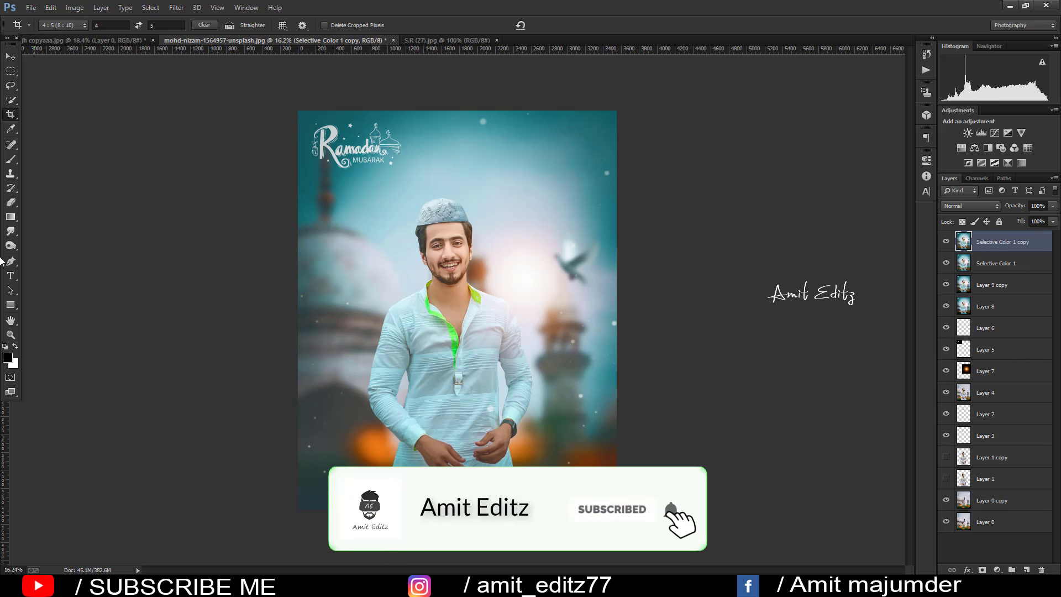
- Select the Dodge tool (Midtones, 8%), zoom into the face and enlarge the brush
click(11, 245)
click(50, 247)
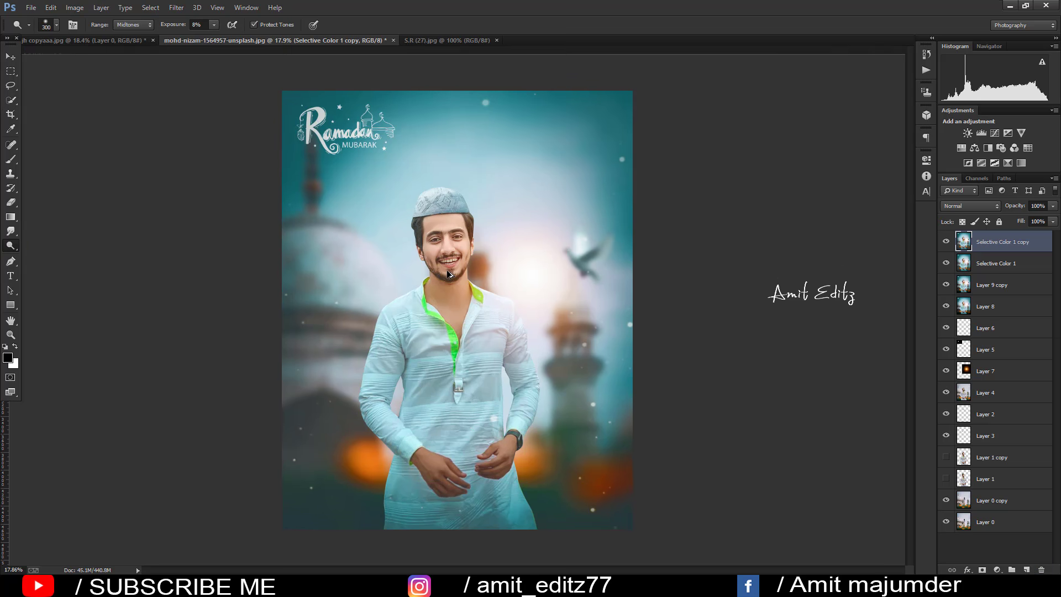
scroll(462, 198, up, 3)
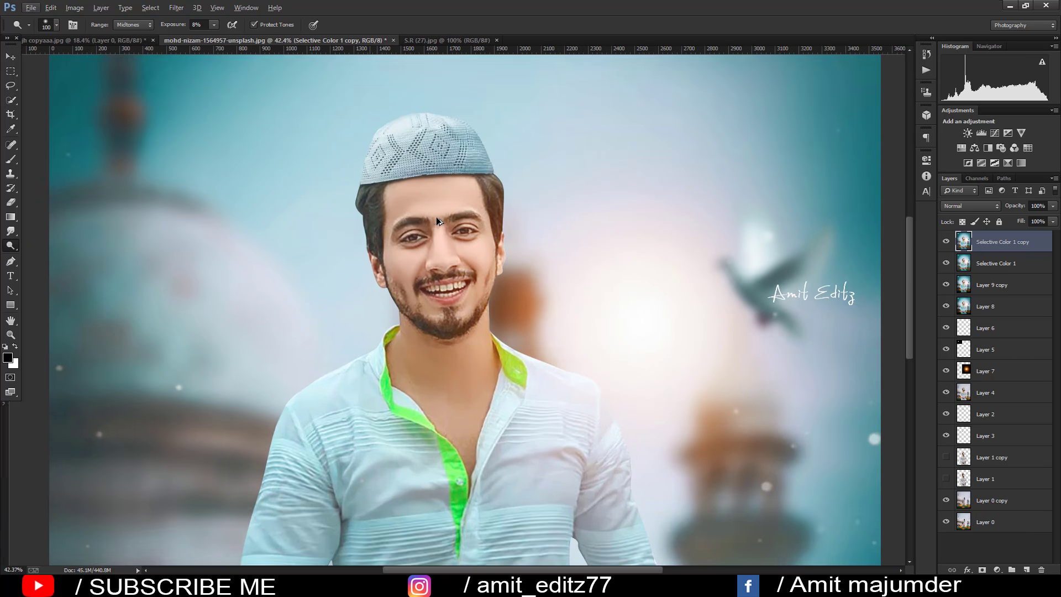
scroll(436, 217, up, 3)
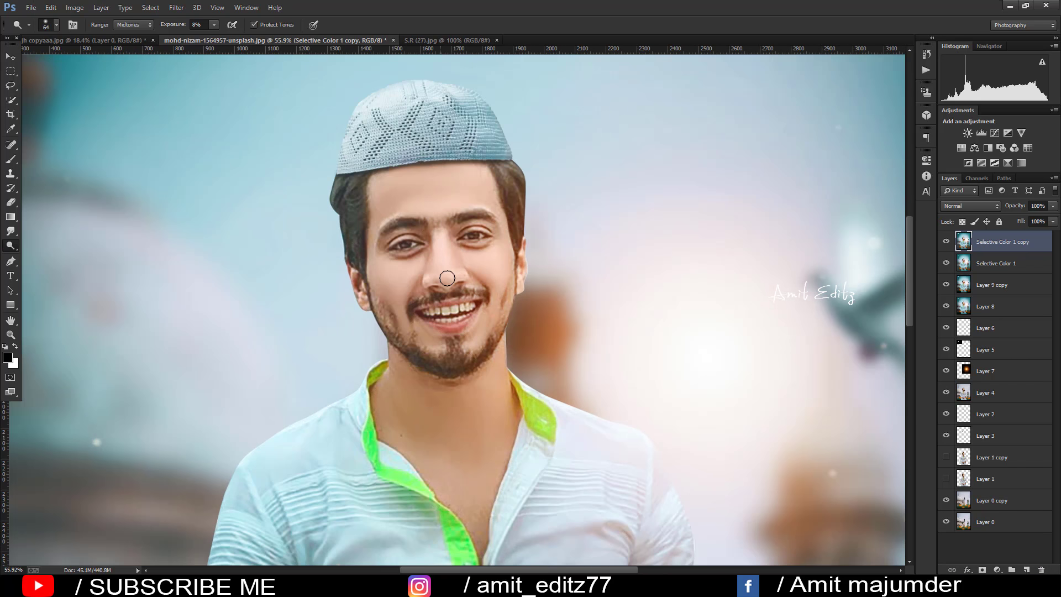
drag(452, 276, 470, 275)
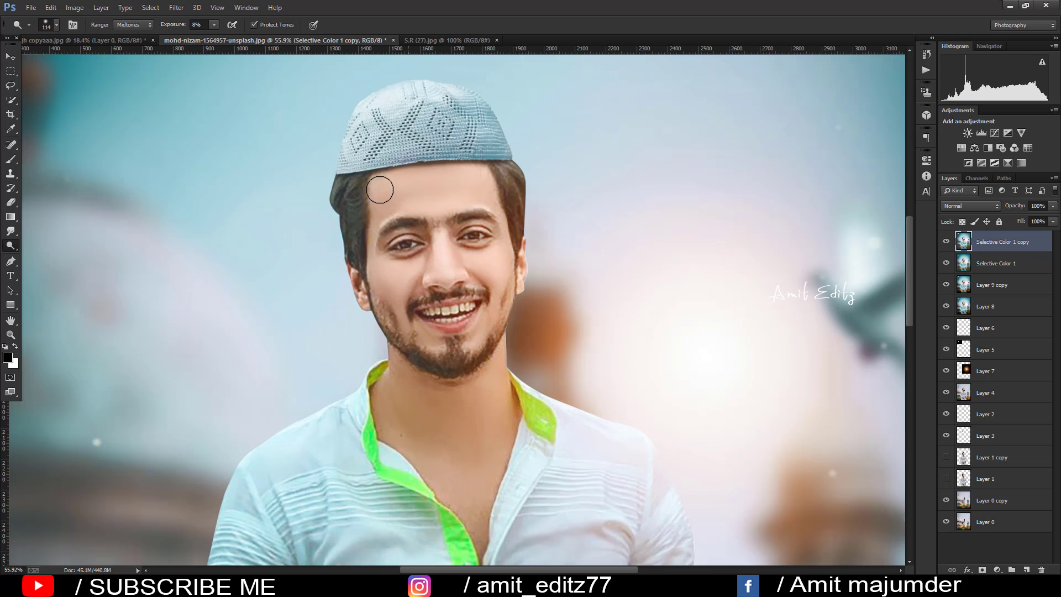
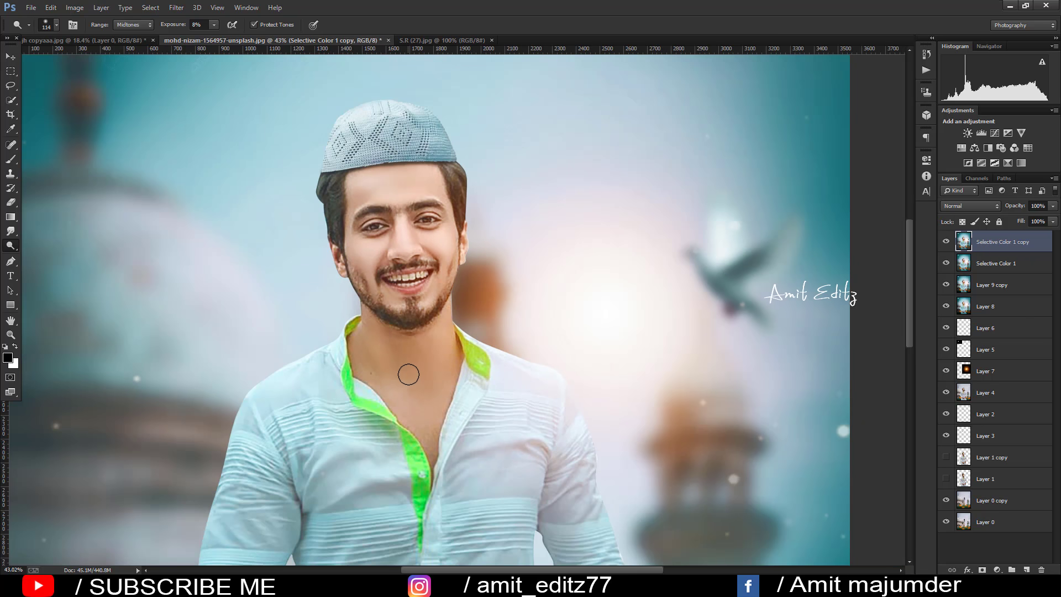
- Enlarge the 10% Midtones Dodge brush and lighten the man's left sleeve
drag(404, 372, 426, 372)
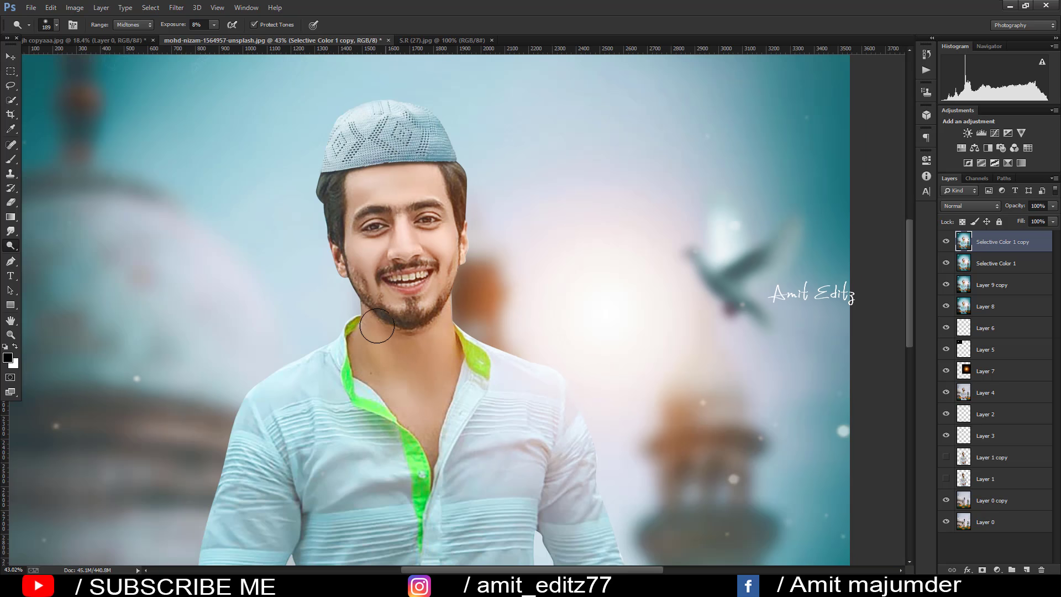
scroll(419, 394, down, 1)
scroll(367, 379, down, 3)
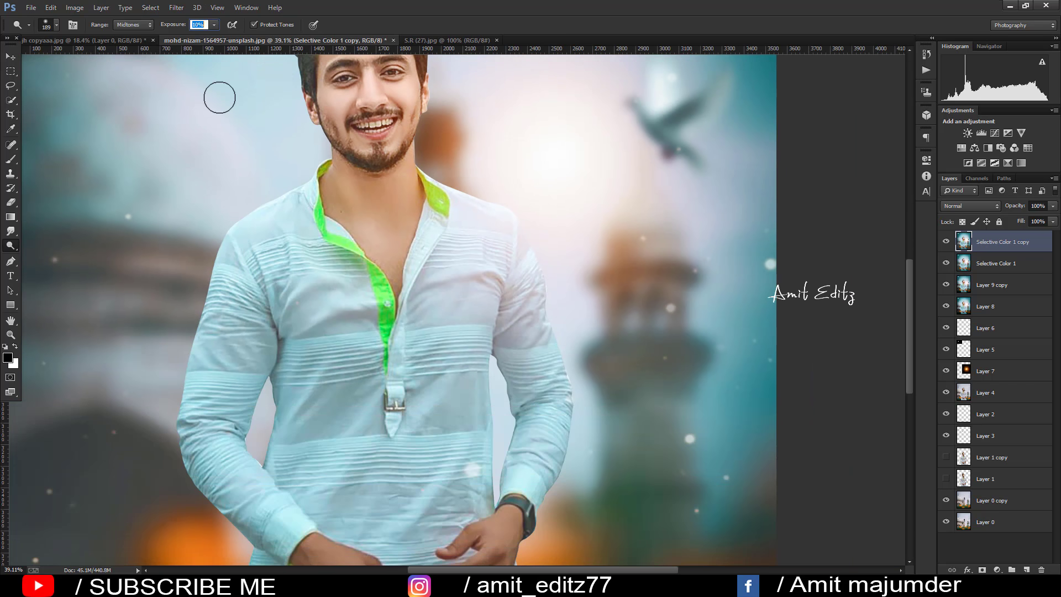
mouse_move(237, 283)
mouse_down()
mouse_move(201, 426)
mouse_move(275, 268)
mouse_move(187, 454)
mouse_up()
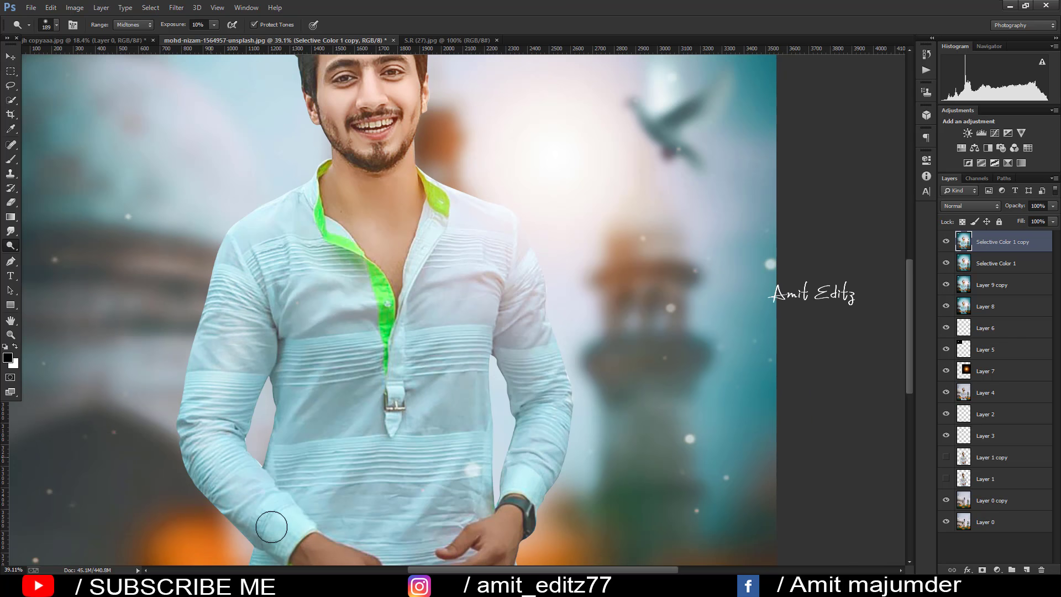
- Dodge the right sleeve to the wrist and the shirt around the hands, then zoom out
mouse_move(531, 379)
mouse_down()
mouse_move(478, 285)
mouse_move(481, 299)
mouse_up()
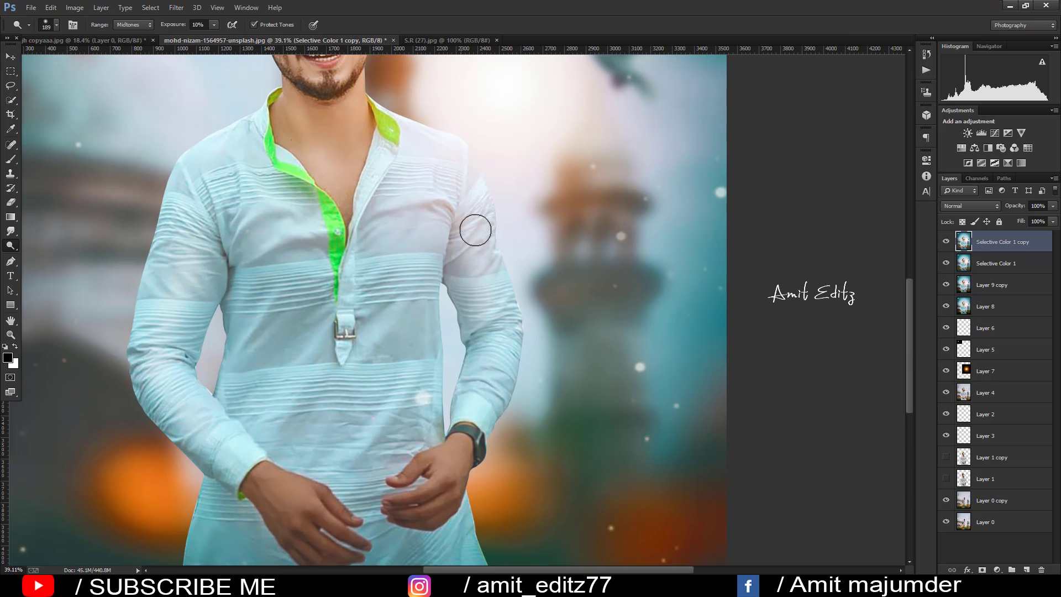
drag(475, 230, 408, 535)
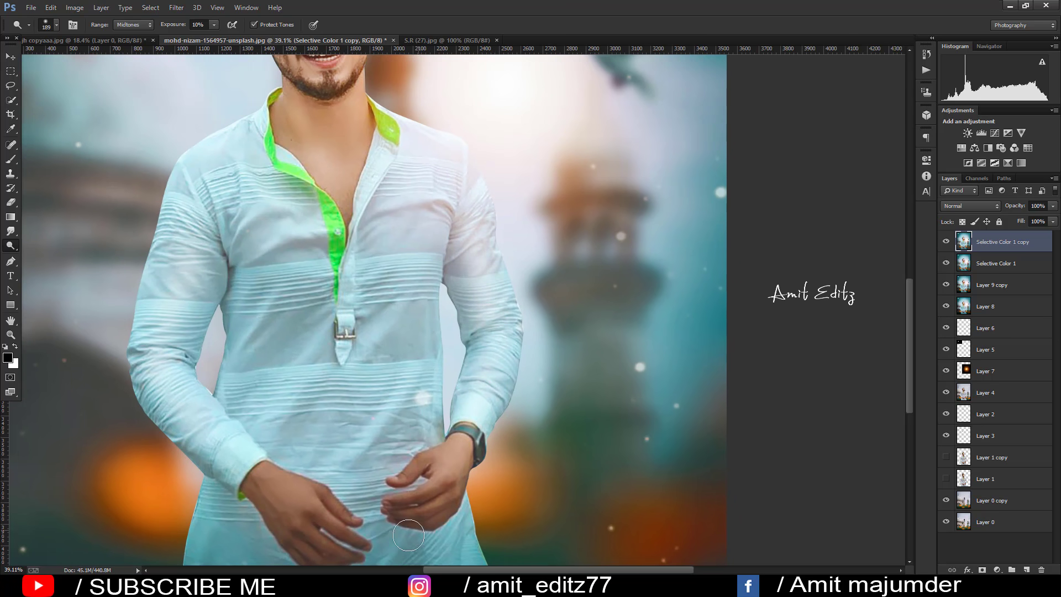
drag(459, 454, 399, 471)
drag(424, 515, 465, 407)
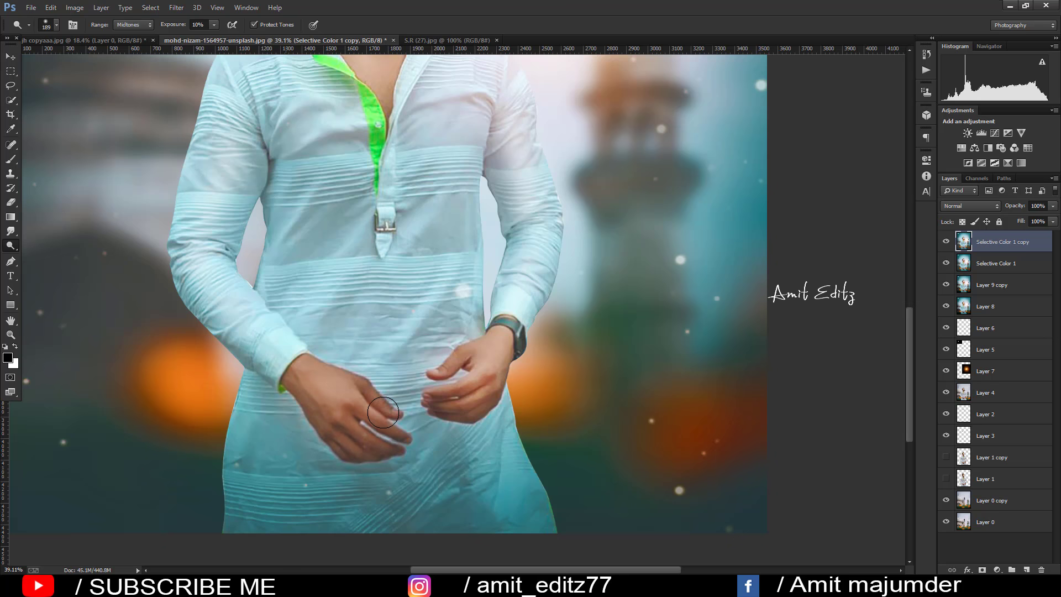
drag(317, 260, 329, 363)
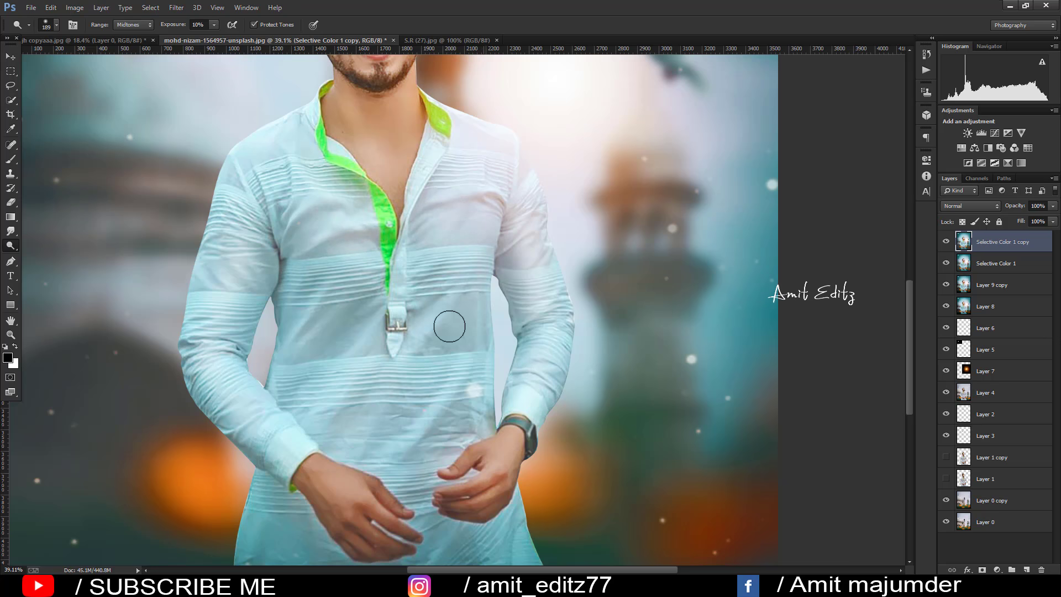
drag(412, 464, 367, 387)
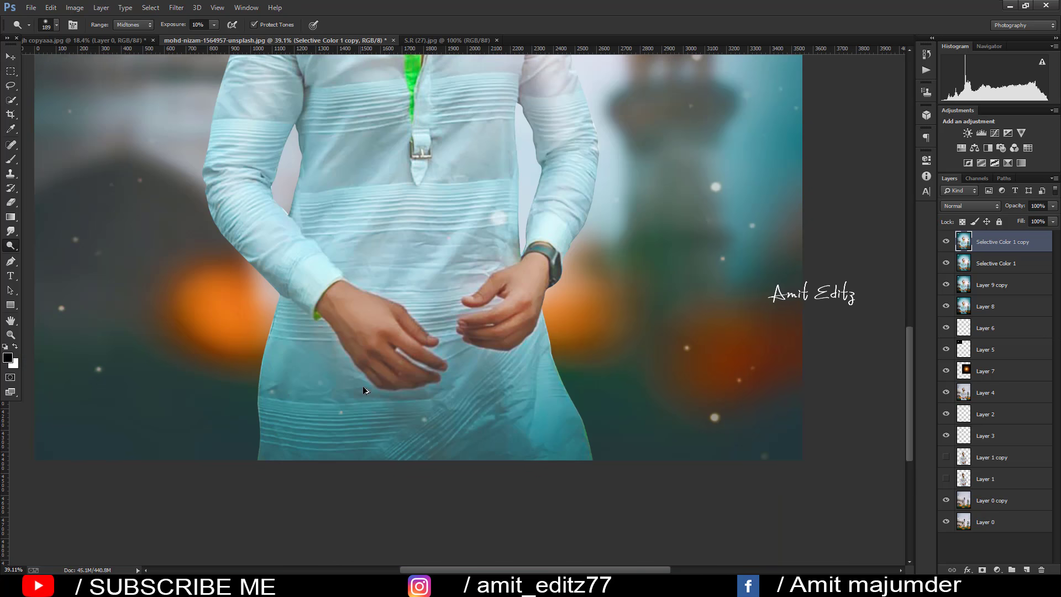
scroll(366, 387, down, 3)
scroll(404, 382, down, 1)
- Pick the Blur tool from the blur and sharpen tool group
scroll(416, 383, up, 1)
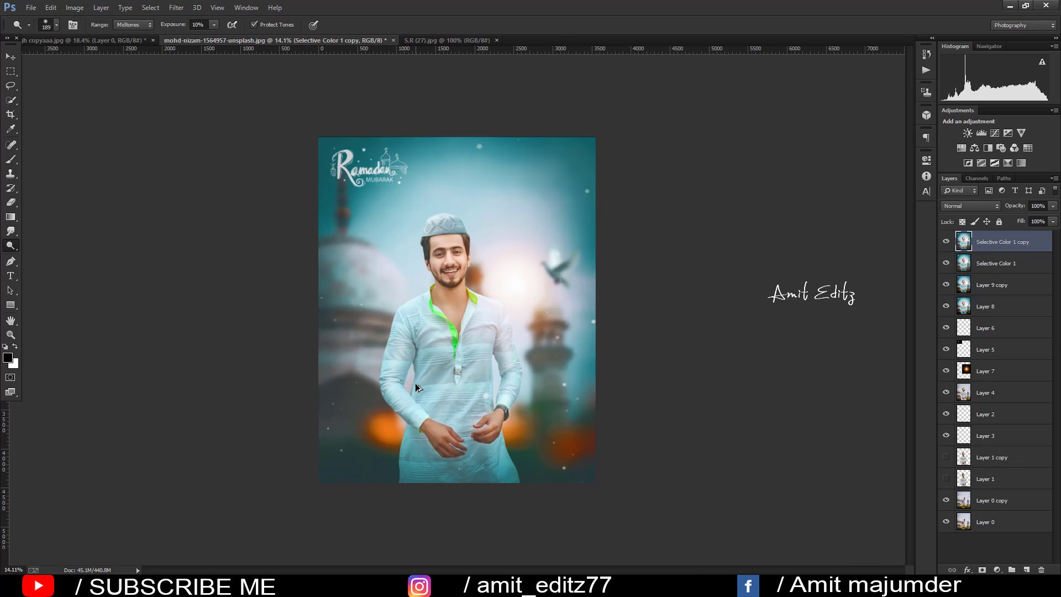
scroll(416, 383, down, 1)
scroll(448, 453, up, 1)
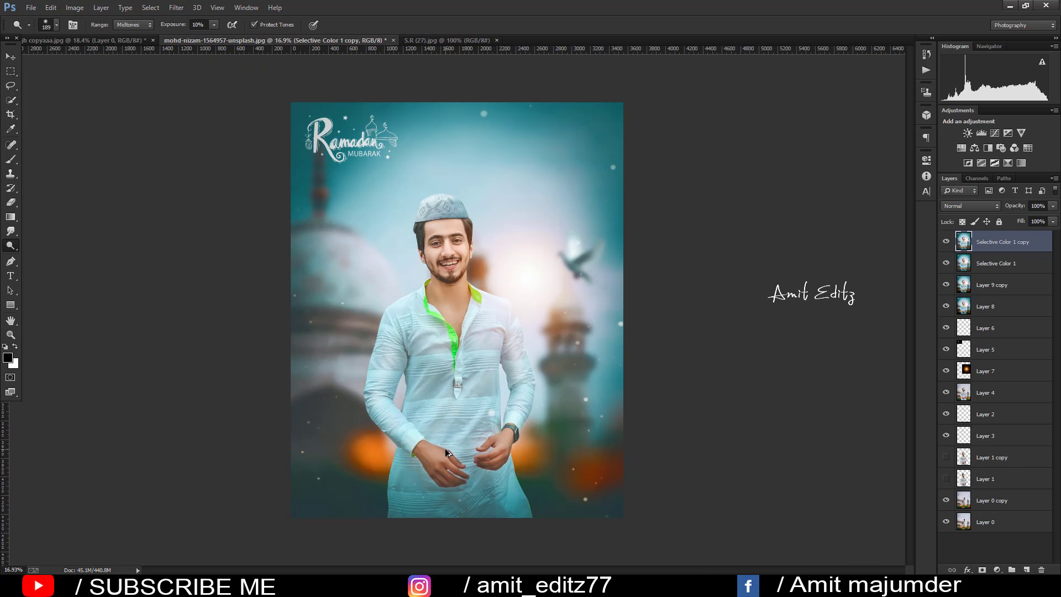
scroll(448, 453, down, 1)
scroll(475, 458, up, 1)
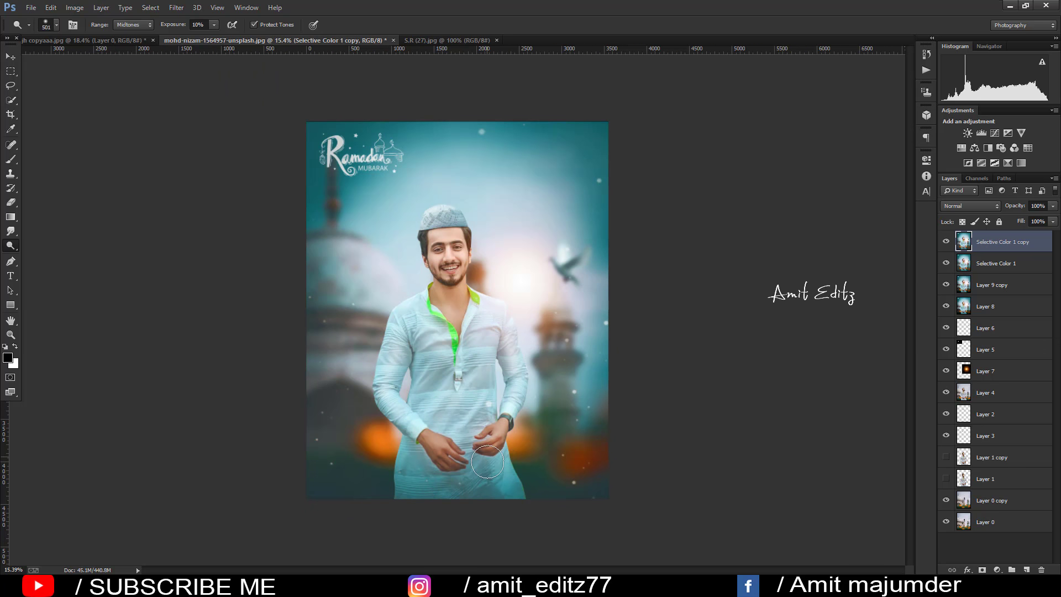
scroll(393, 487, down, 1)
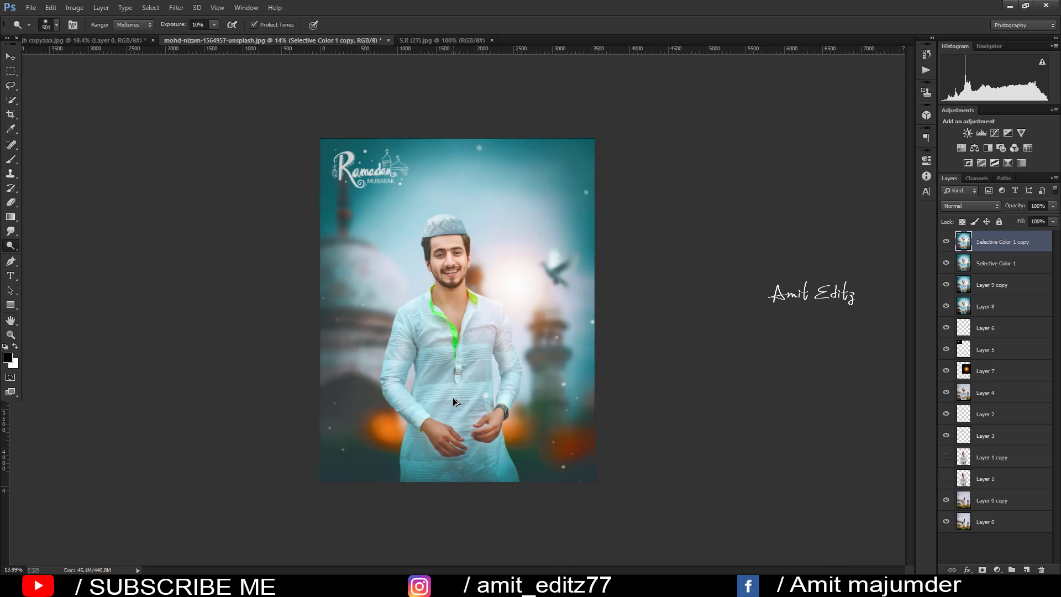
scroll(377, 341, up, 1)
click(10, 56)
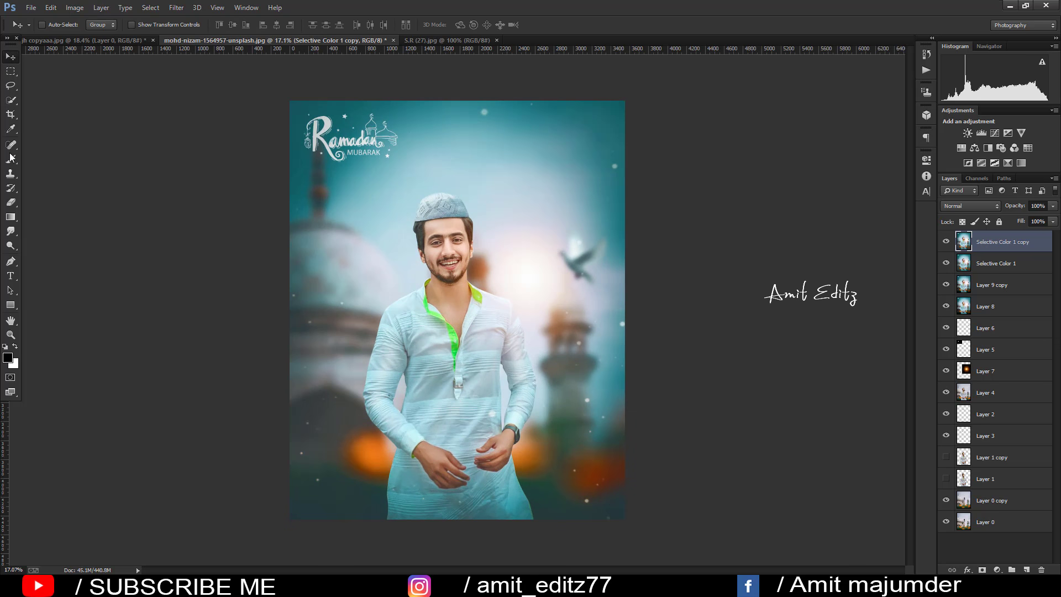
right_click(11, 231)
click(47, 231)
- Shrink the 75% strength Blur brush to 220 and soften the white kurta
scroll(414, 293, up, 2)
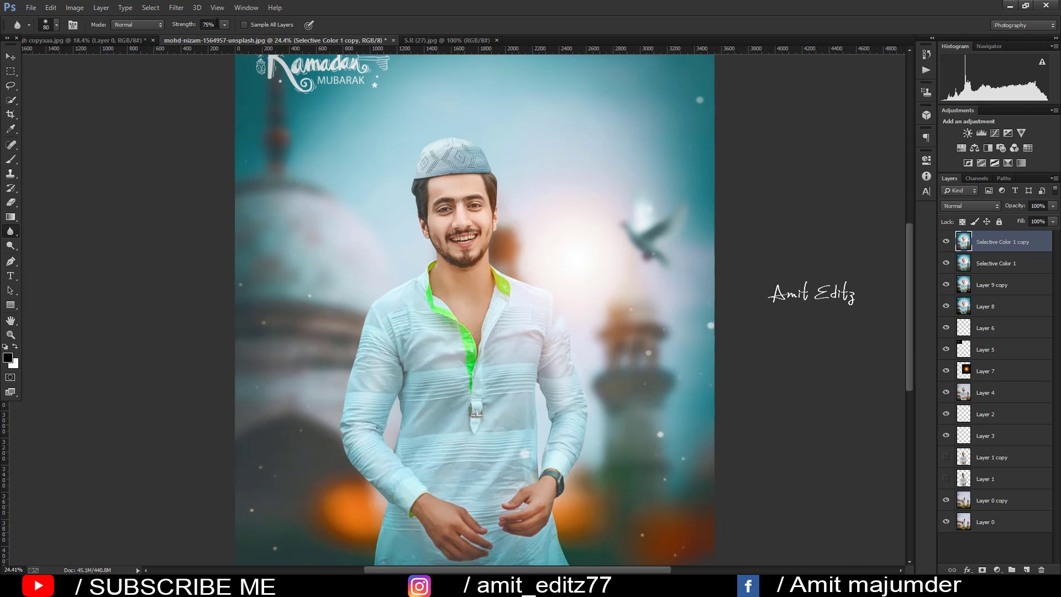
scroll(411, 253, down, 2)
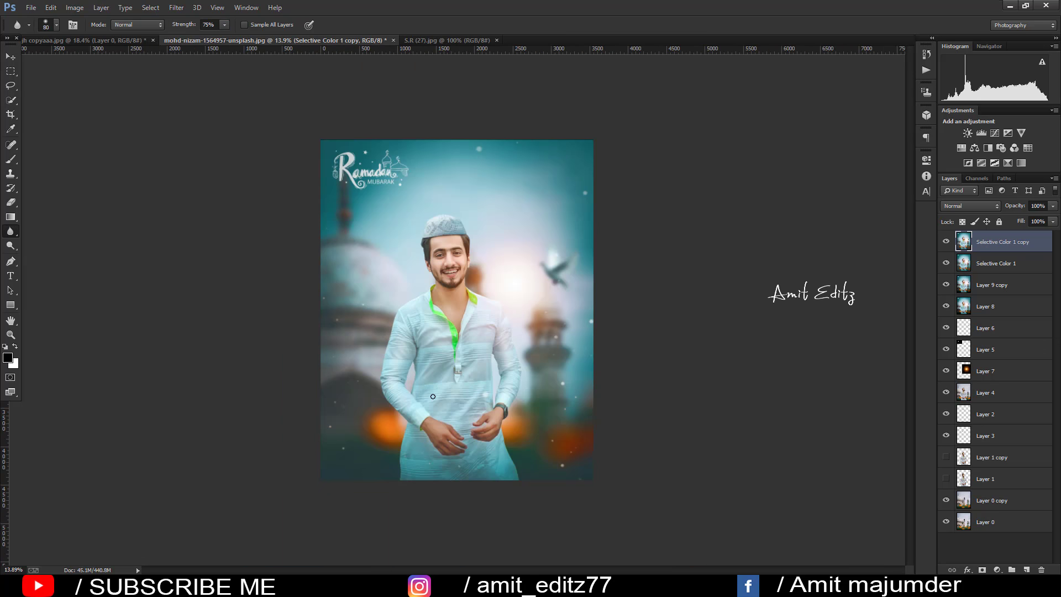
scroll(436, 397, up, 2)
scroll(391, 438, down, 1)
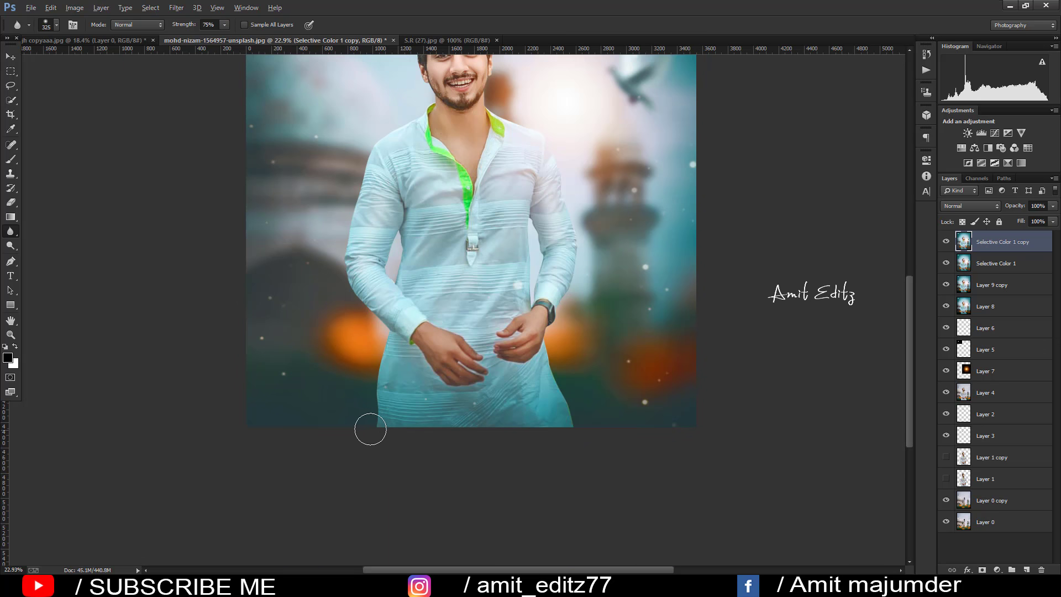
key(bracketleft)
key(bracketleft)
key(bracketleft)
scroll(340, 274, up, 2)
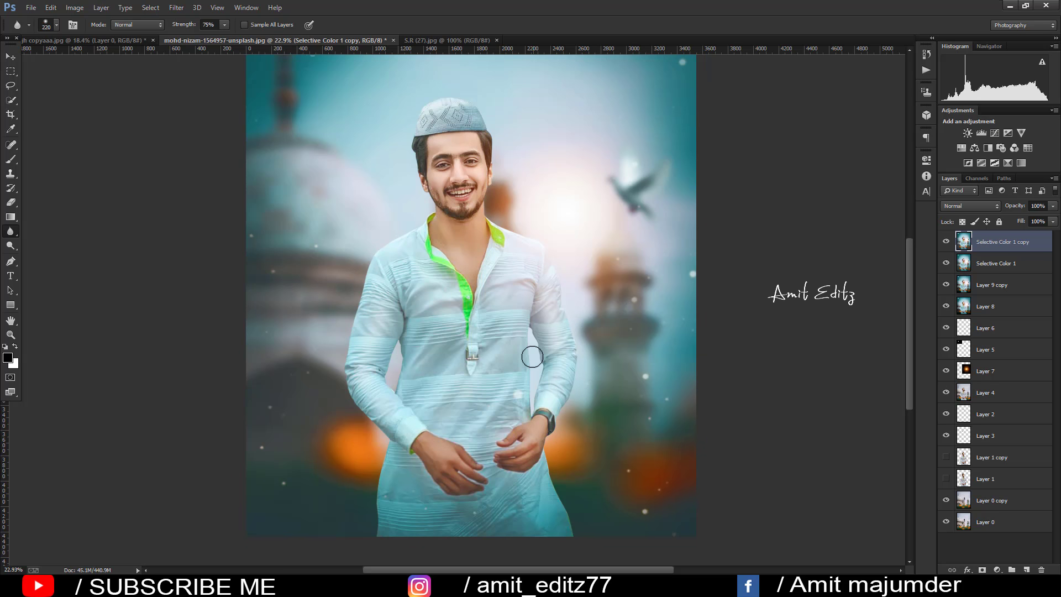
- Zoom out to check the whole Ramadan poster, then zoom back in
key(ctrl+minus)
key(ctrl+minus)
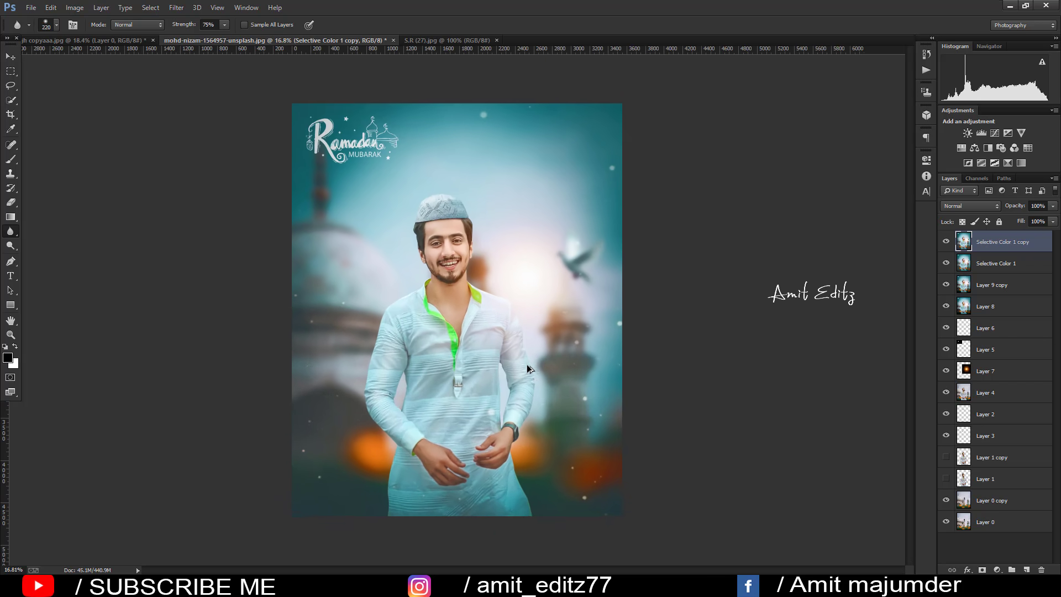
key(ctrl+minus)
key(ctrl+plus)
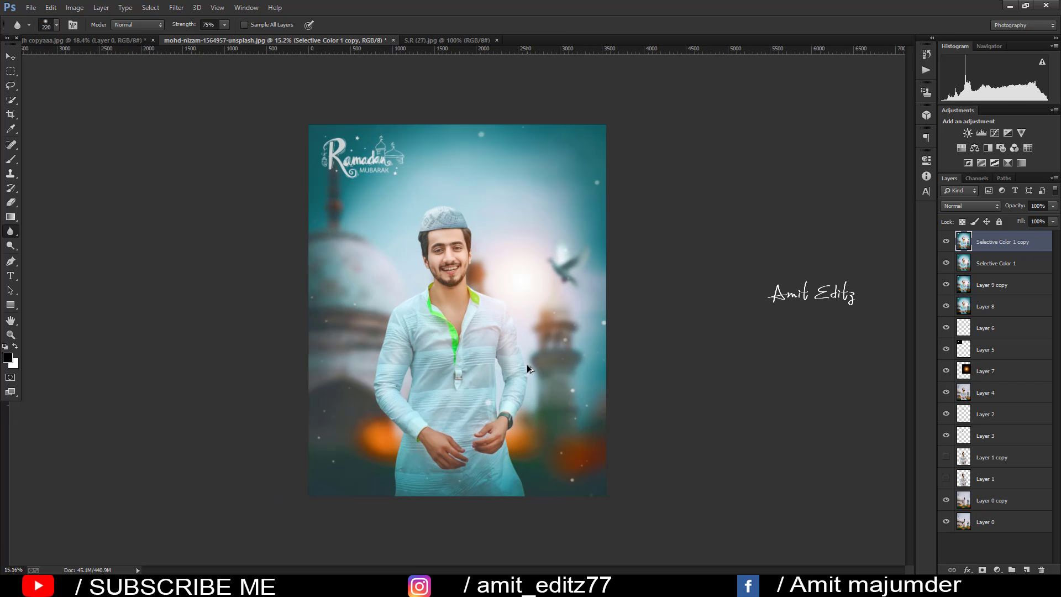
key(ctrl+plus)
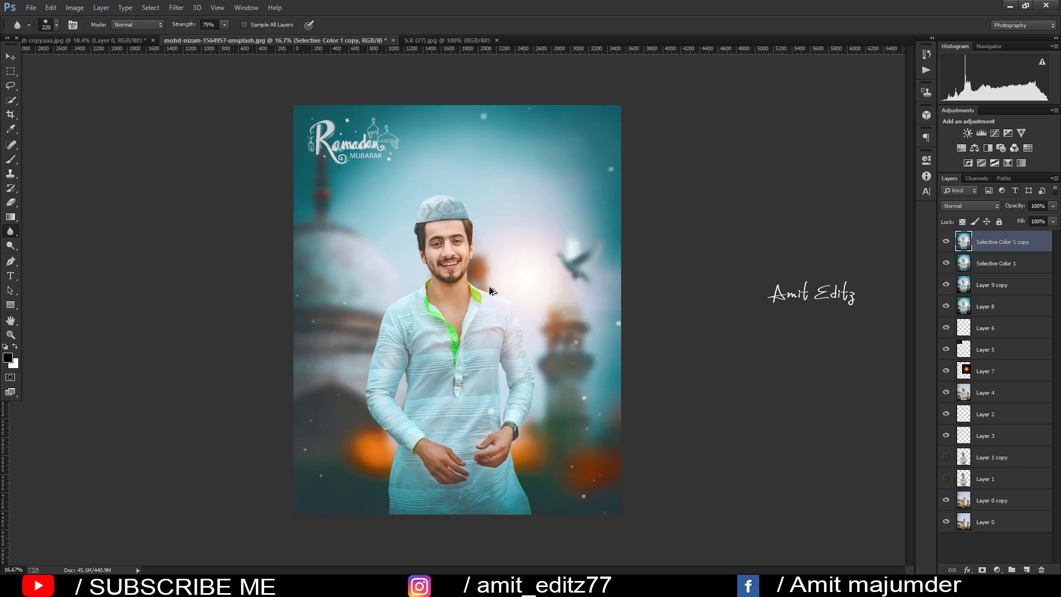
scroll(492, 290, up, 2)
scroll(492, 290, down, 2)
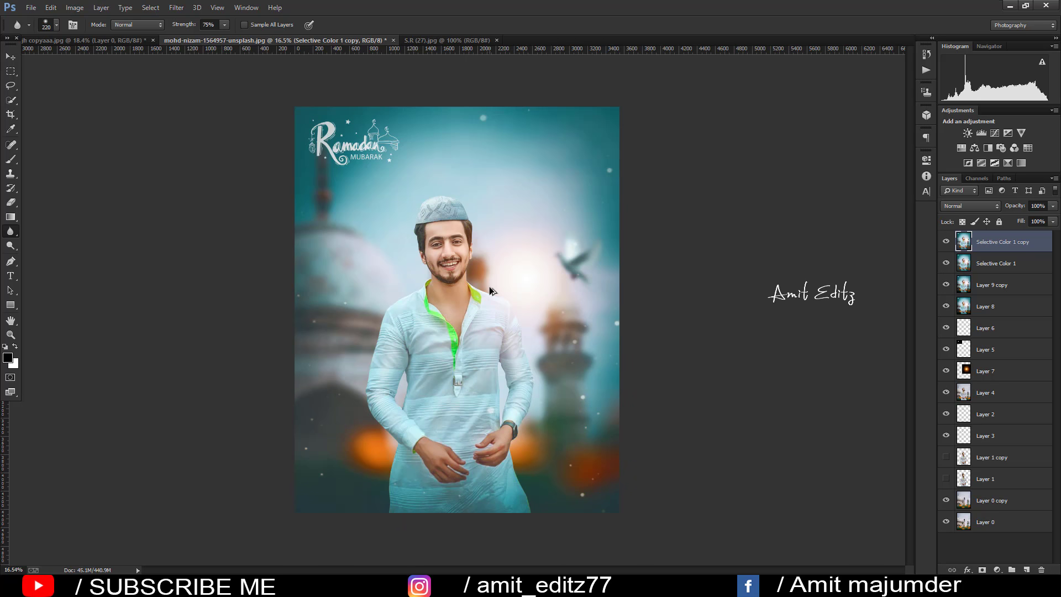
scroll(463, 291, up, 1)
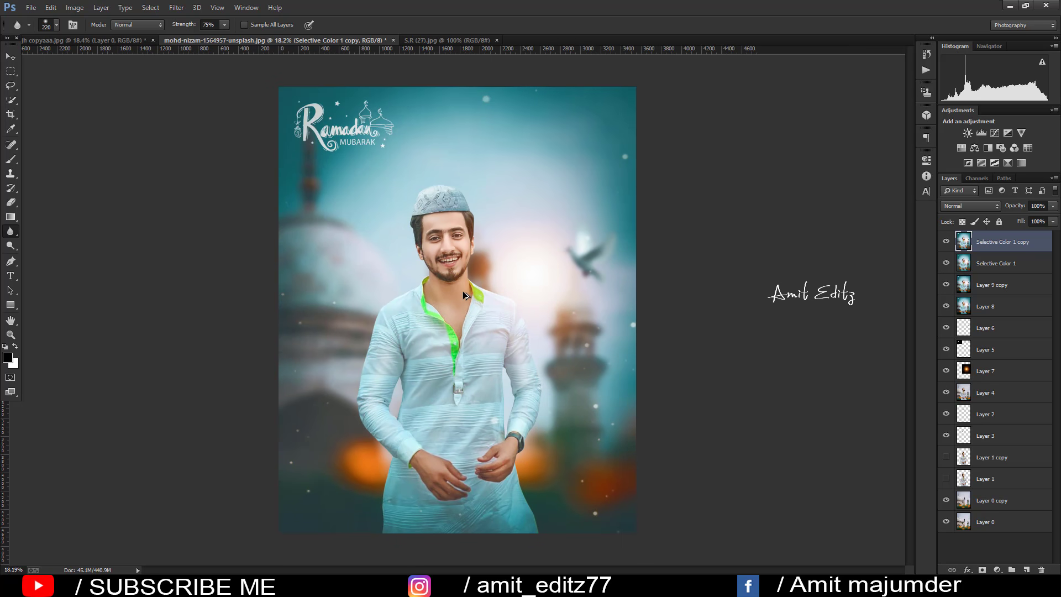
scroll(463, 291, down, 1)
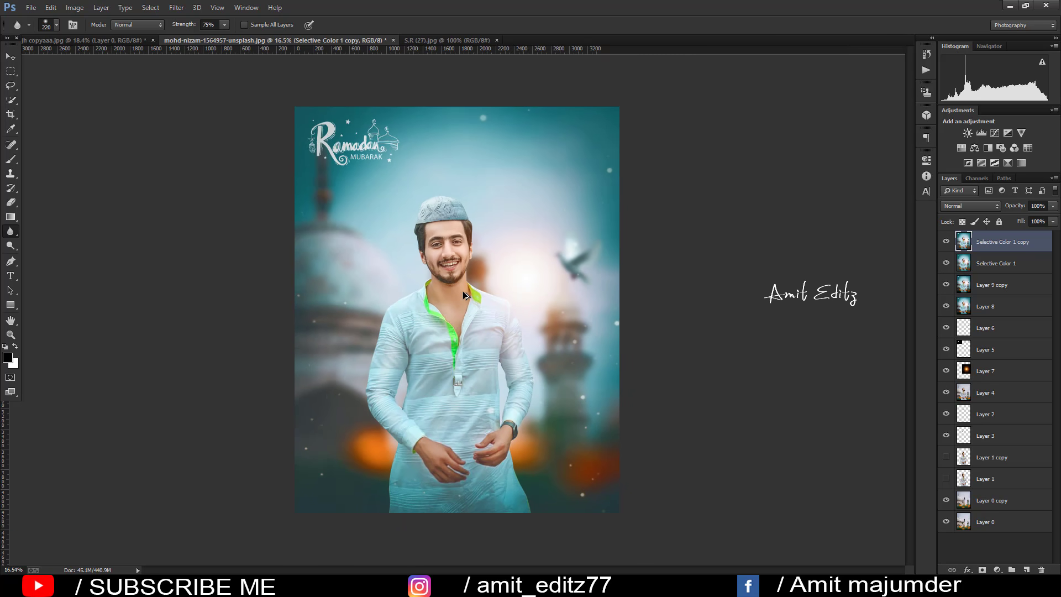
- Dock the tools panel along the left edge of the workspace
click(7, 59)
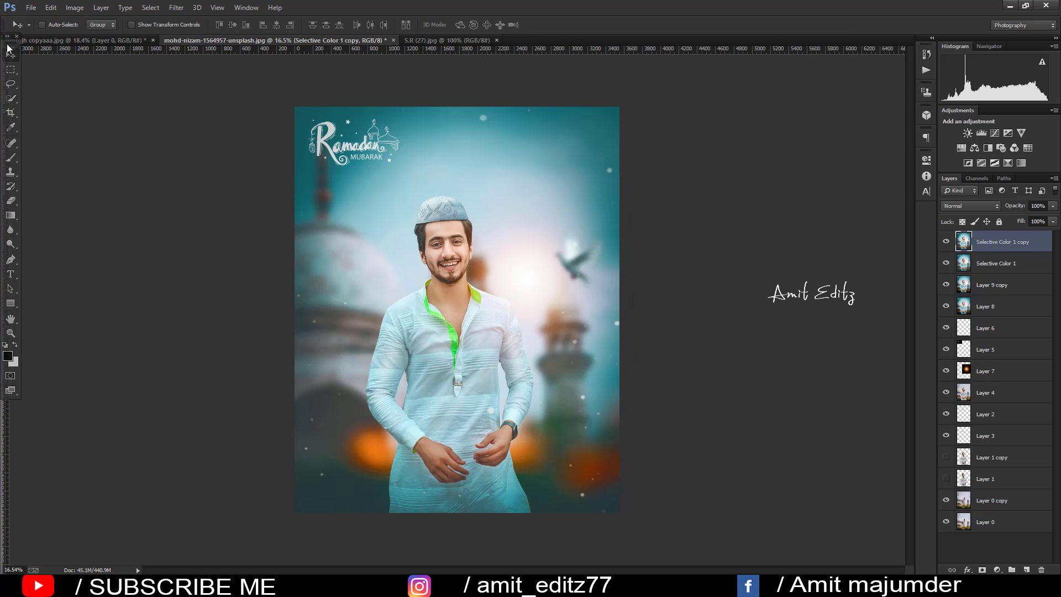
drag(13, 37, 4, 37)
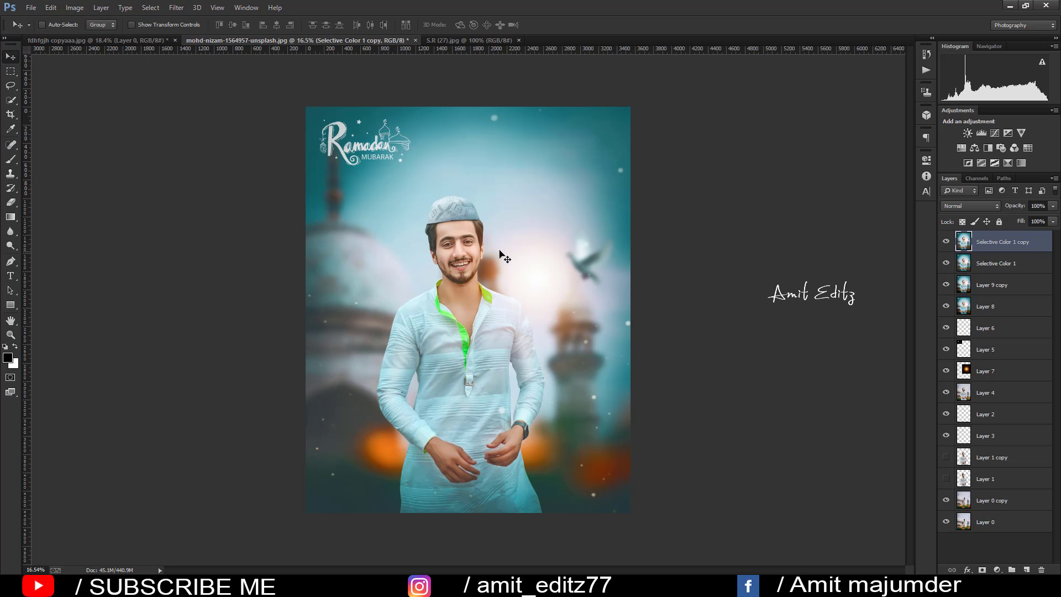
scroll(462, 253, up, 2)
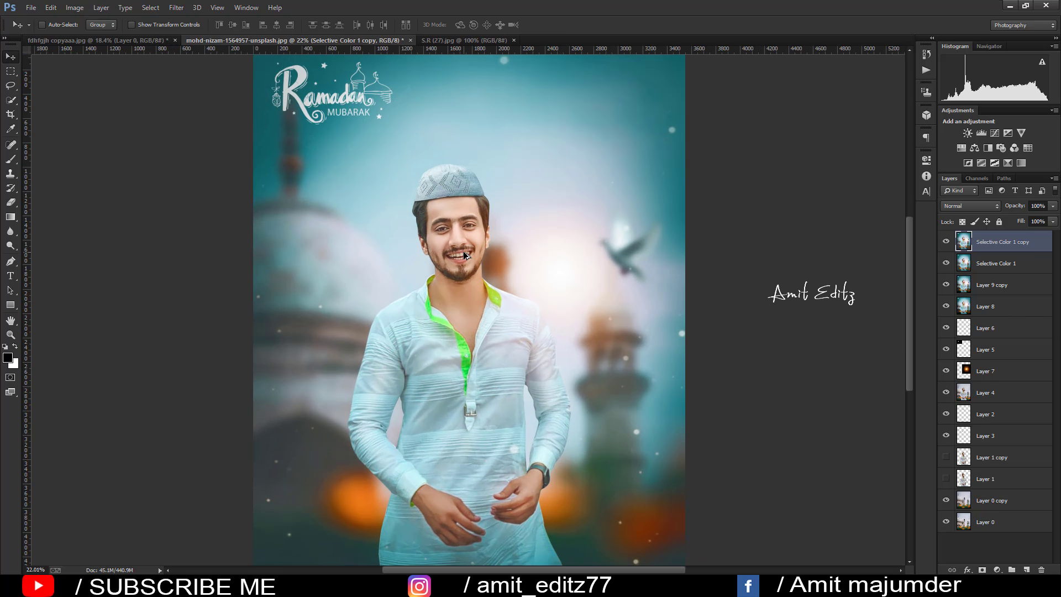
scroll(479, 297, up, 1)
scroll(473, 267, up, 2)
scroll(473, 267, up, 1)
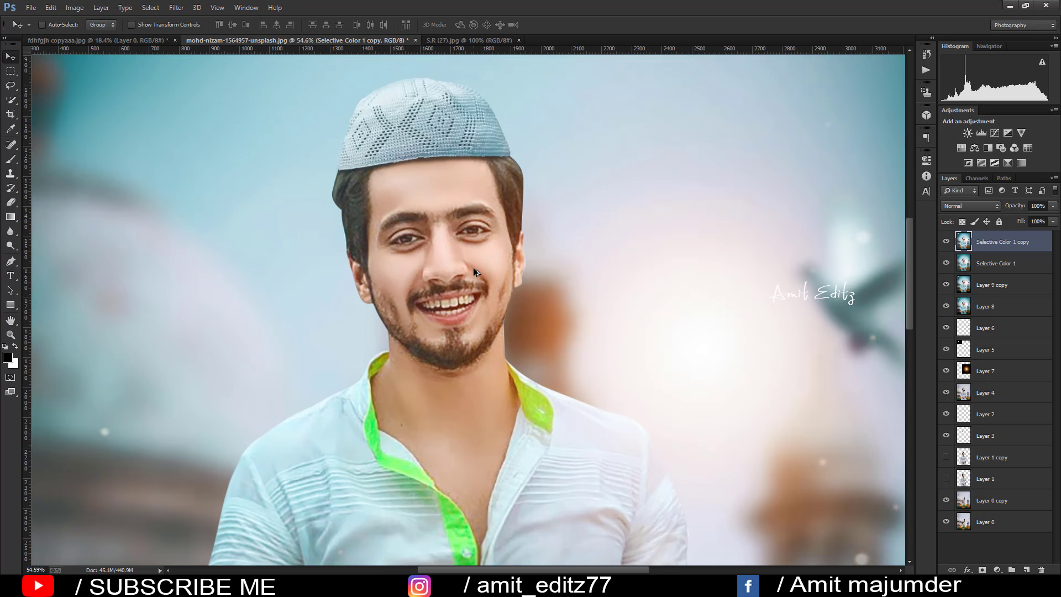
- Dodge the man's face with a 62 px Midtones brush at 10% exposure
click(11, 243)
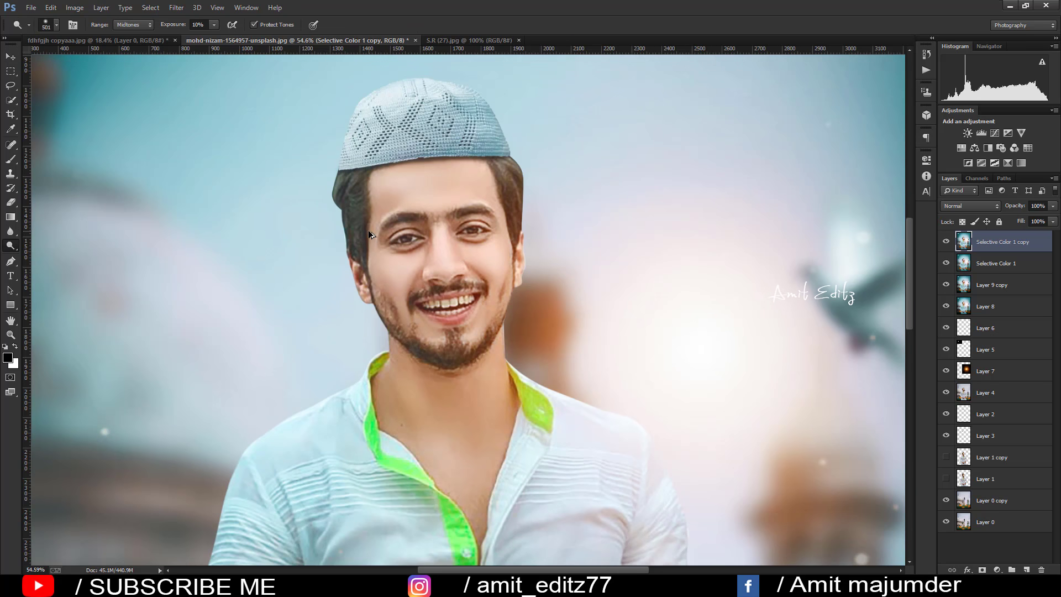
scroll(405, 233, up, 1)
drag(406, 233, 338, 233)
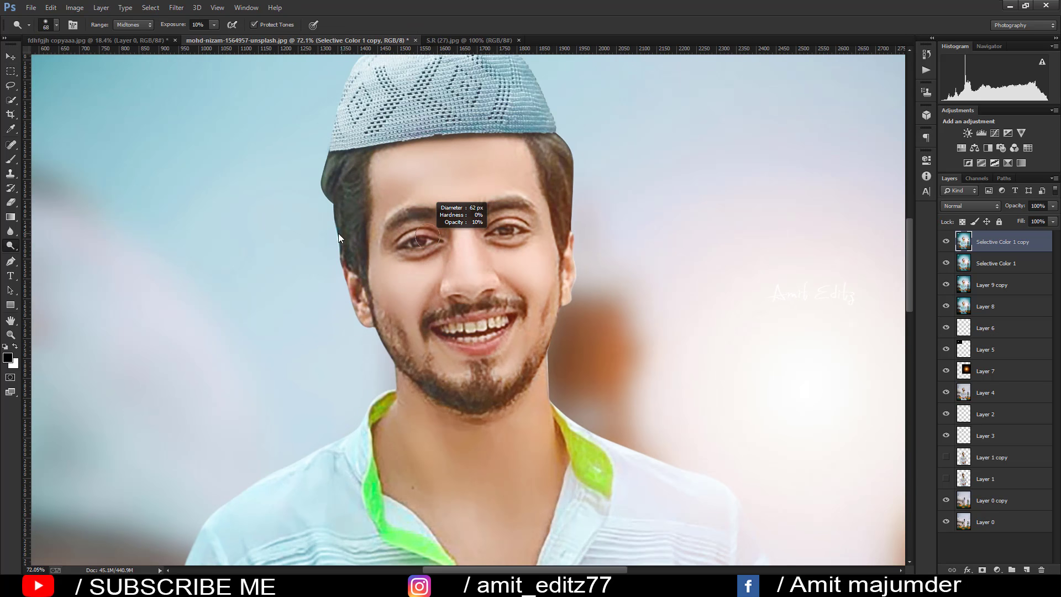
scroll(487, 236, up, 1)
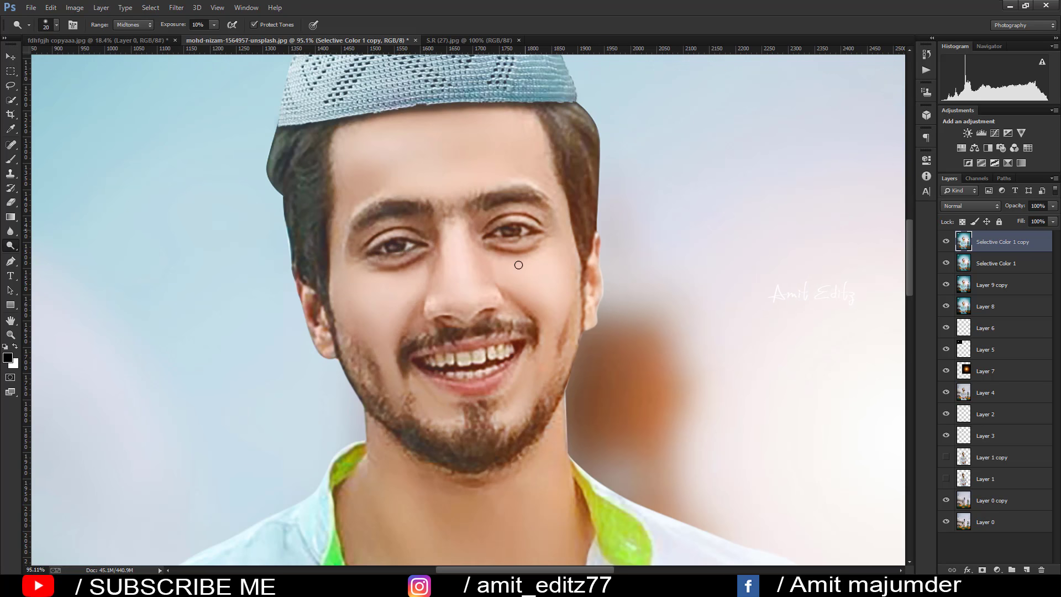
scroll(496, 283, down, 4)
scroll(496, 283, down, 1)
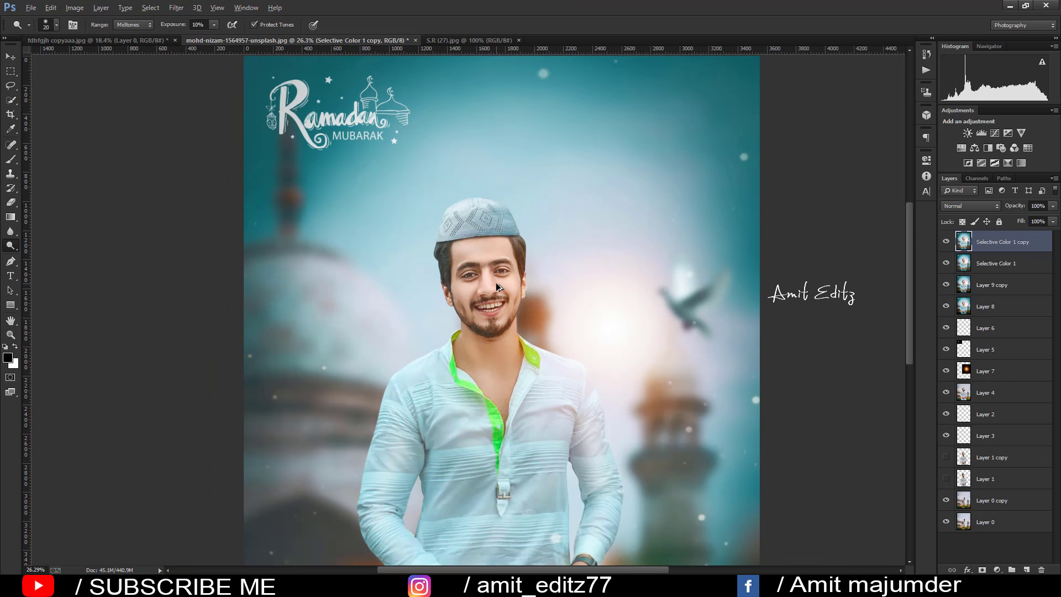
scroll(496, 283, down, 1)
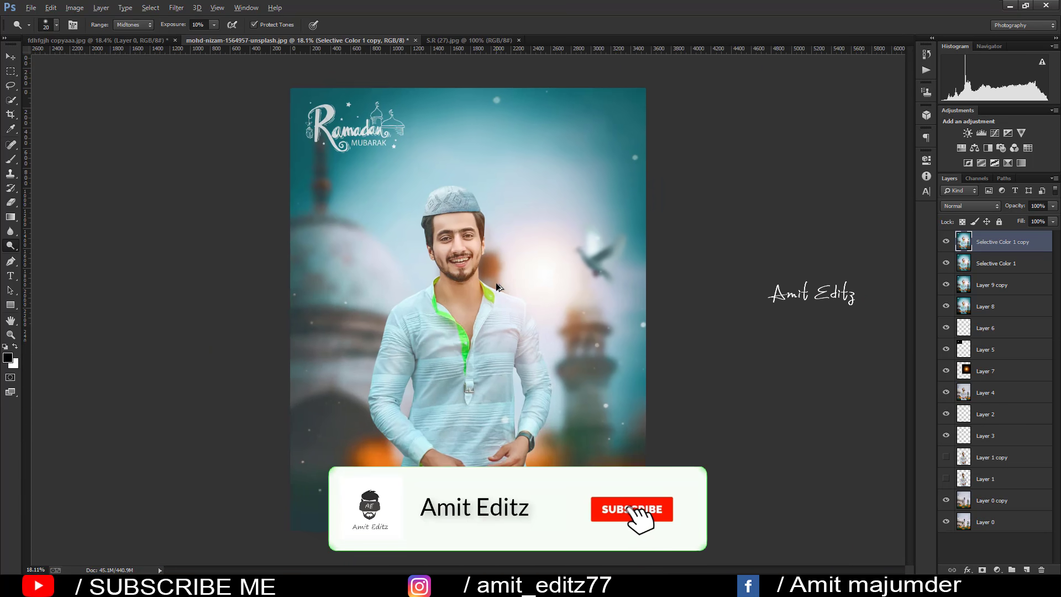
scroll(496, 286, down, 1)
scroll(496, 287, up, 2)
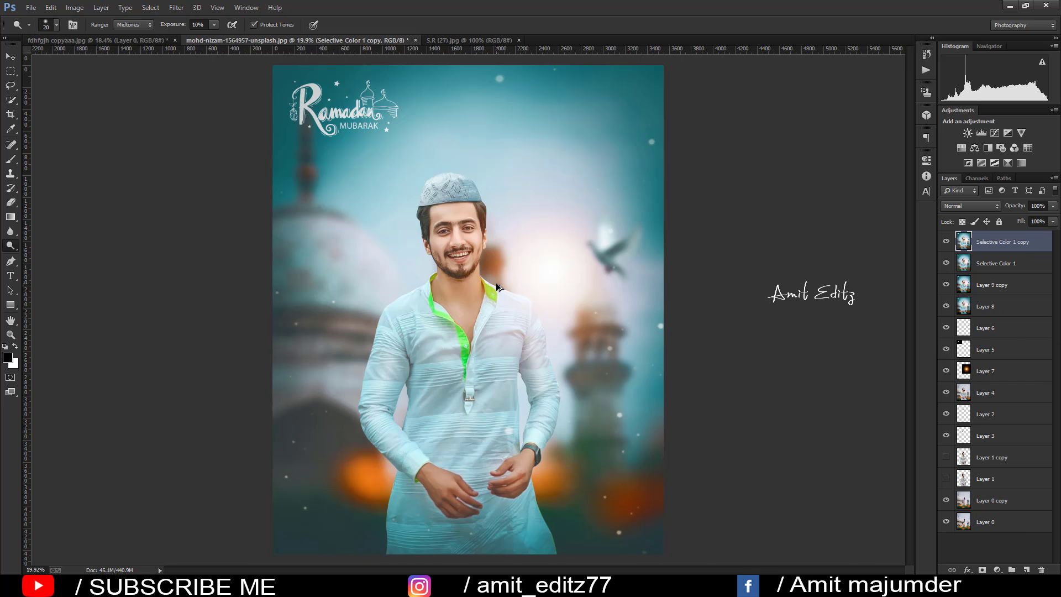
scroll(522, 282, down, 1)
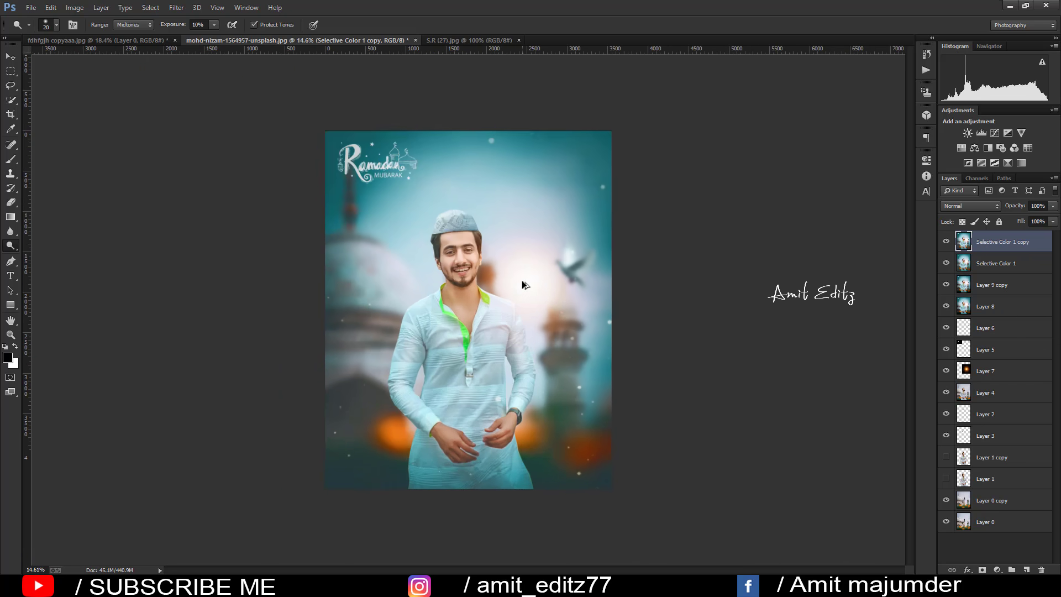
scroll(428, 259, up, 1)
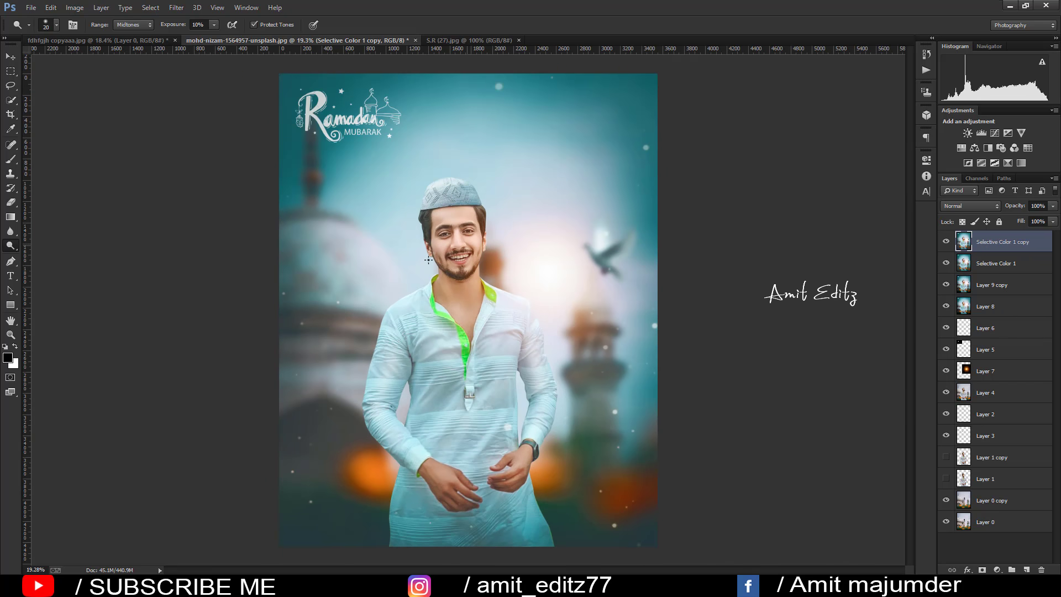
click(9, 58)
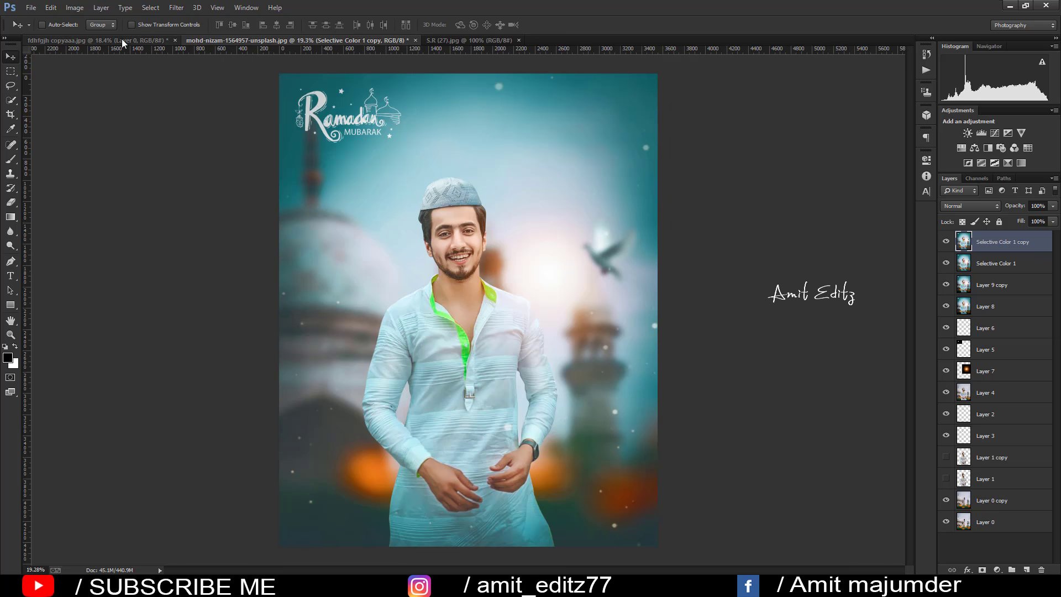
click(122, 40)
click(281, 40)
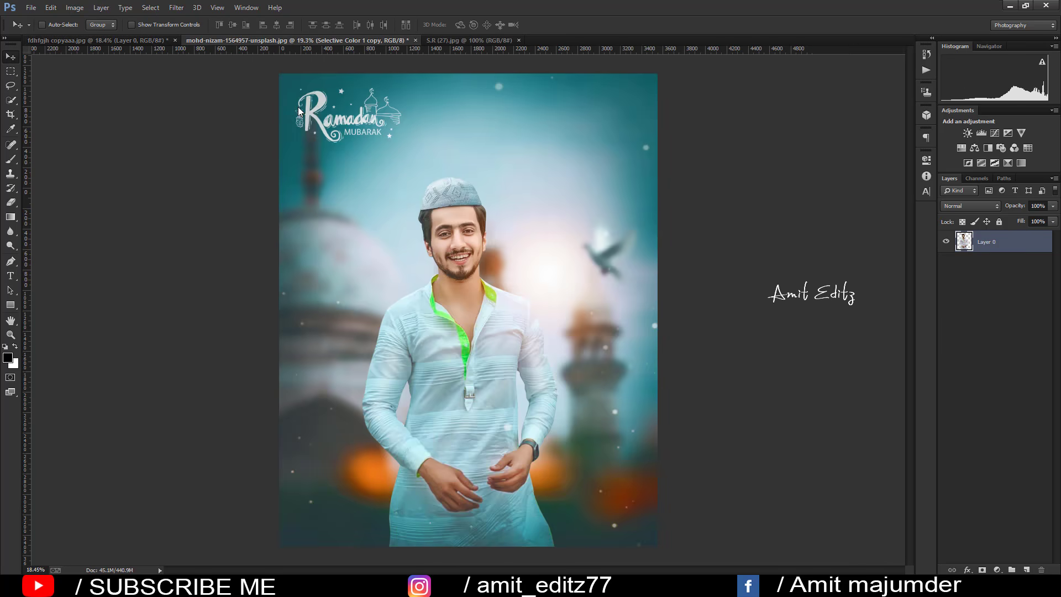
scroll(462, 264, down, 3)
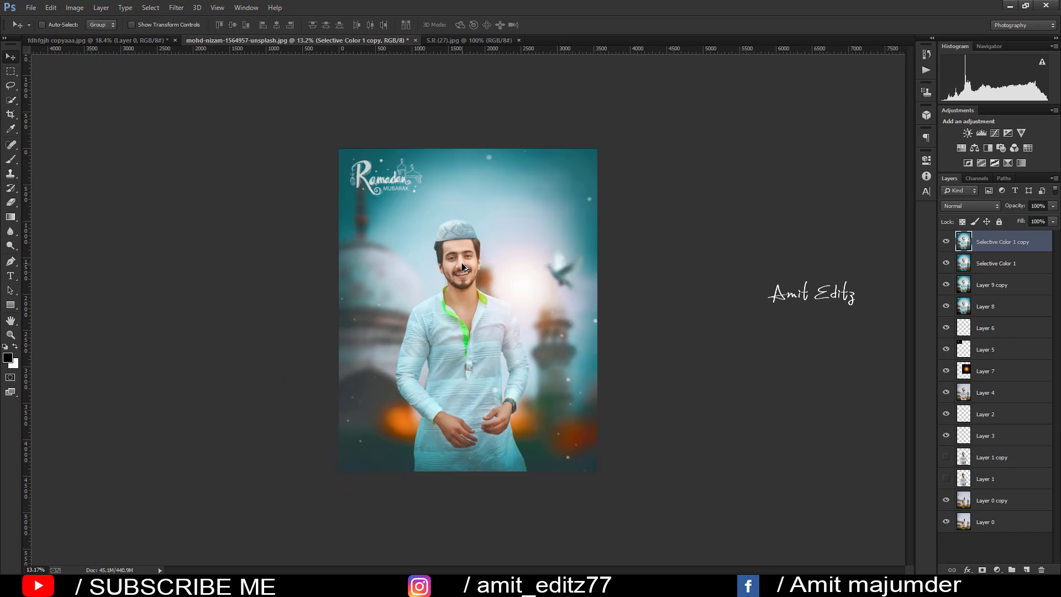
scroll(462, 264, up, 2)
scroll(462, 409, down, 2)
scroll(462, 409, up, 1)
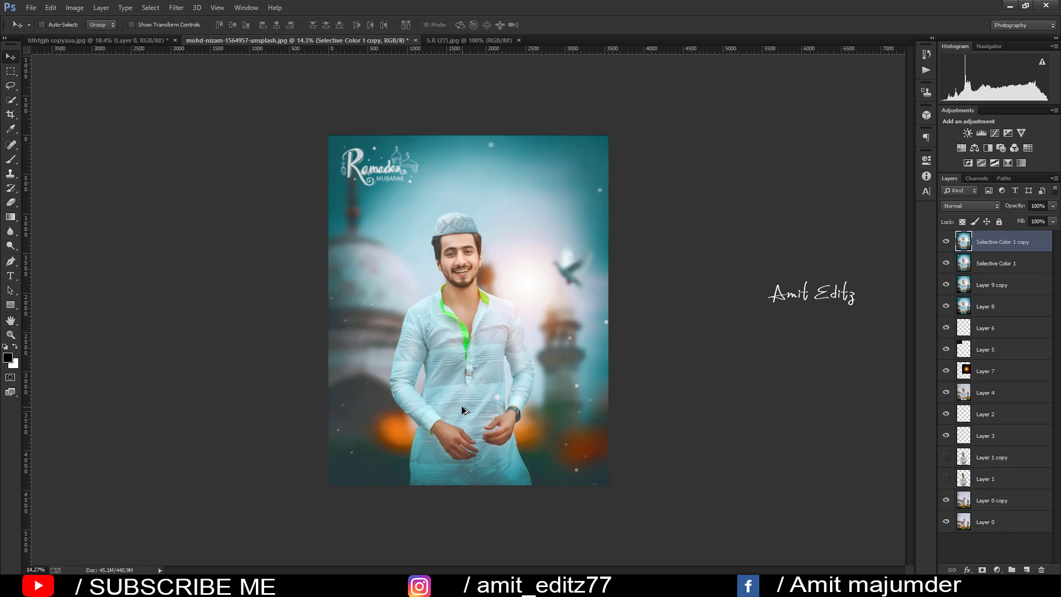
scroll(488, 344, up, 1)
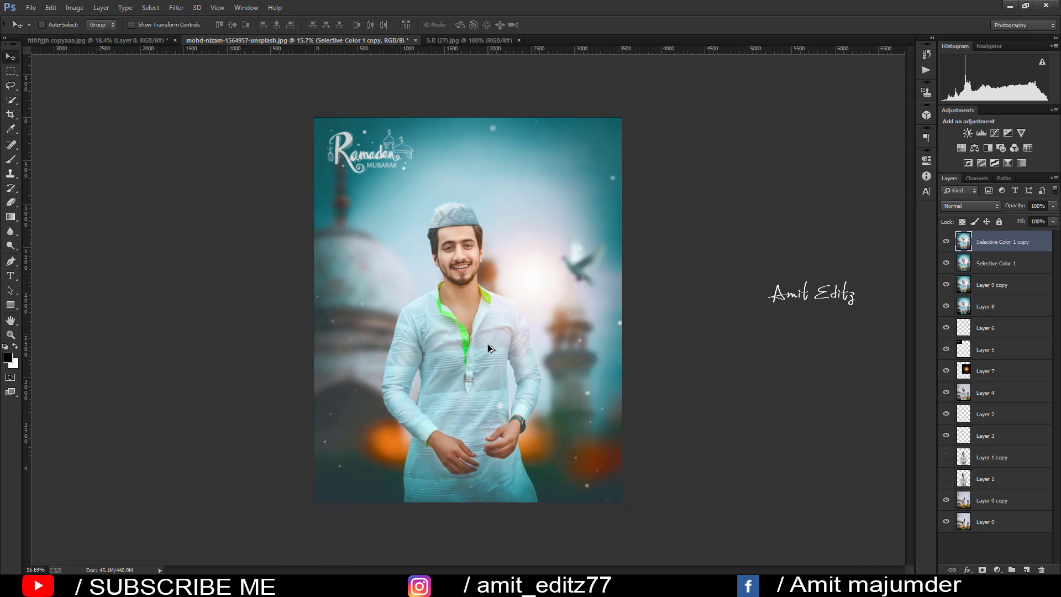
scroll(487, 344, up, 1)
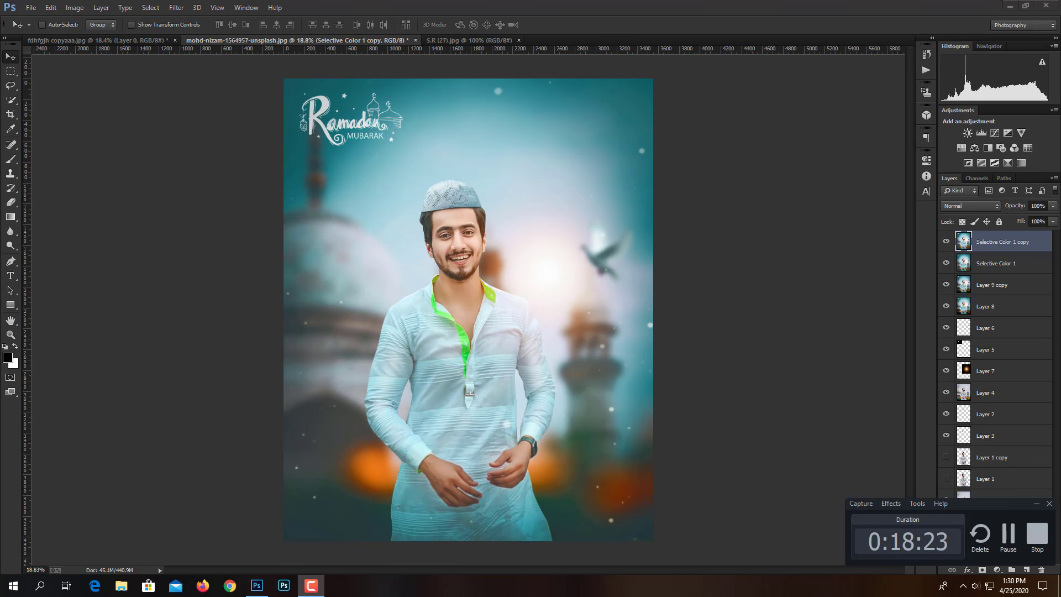